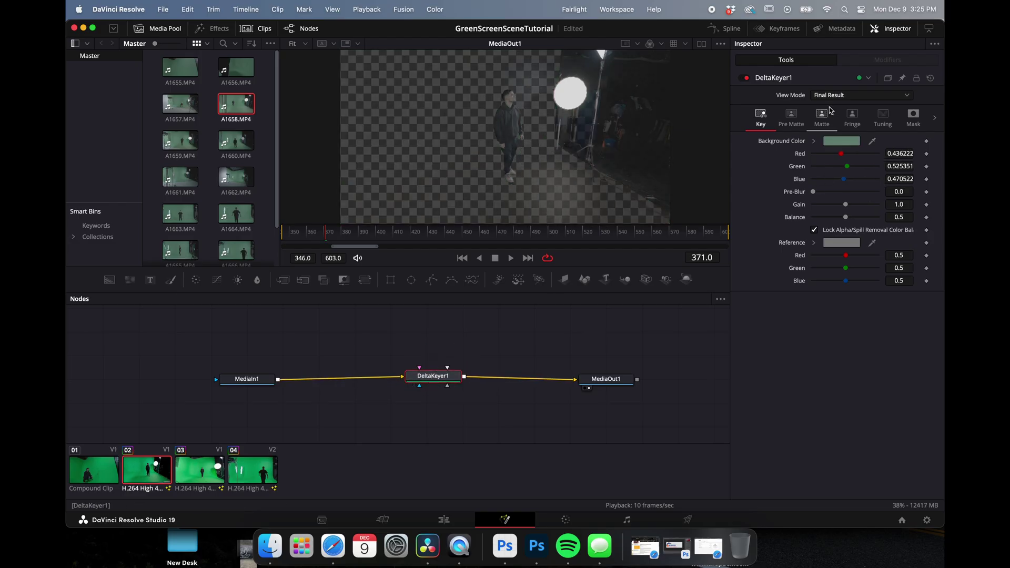
# Set DeltaKeyer1's Matte Threshold High to 0.633, then add the MF_Chromakeyer node to the material.
pyautogui.click(821, 117)
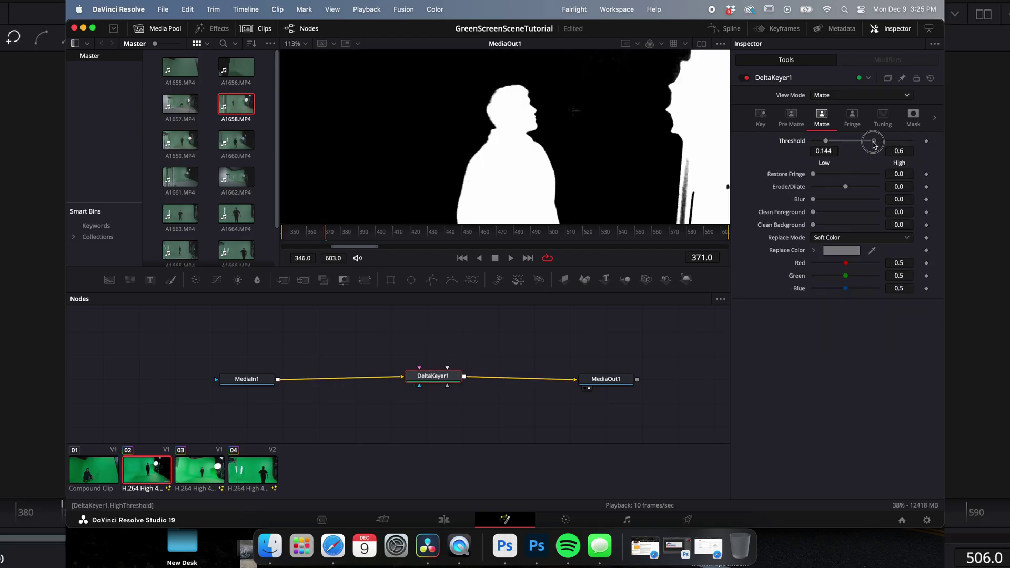
pyautogui.moveTo(911, 141); pyautogui.dragTo(878, 141)
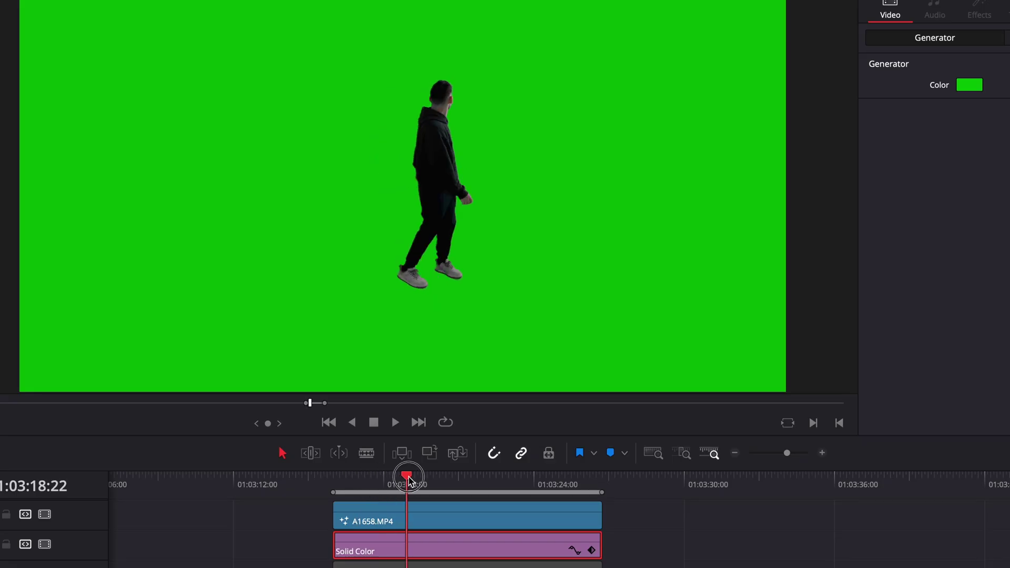
pyautogui.moveTo(405, 476); pyautogui.dragTo(500, 479)
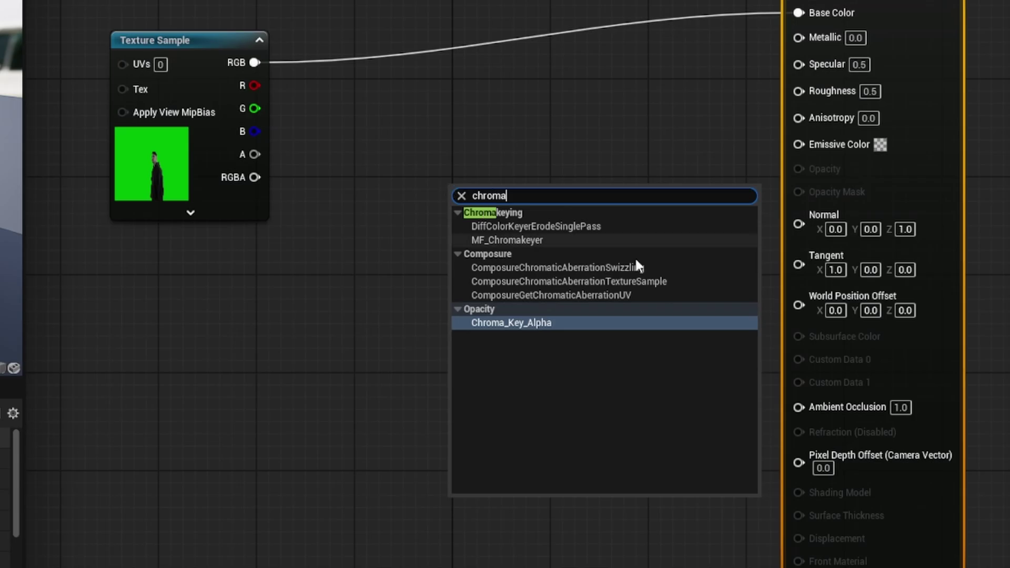
pyautogui.click(583, 240)
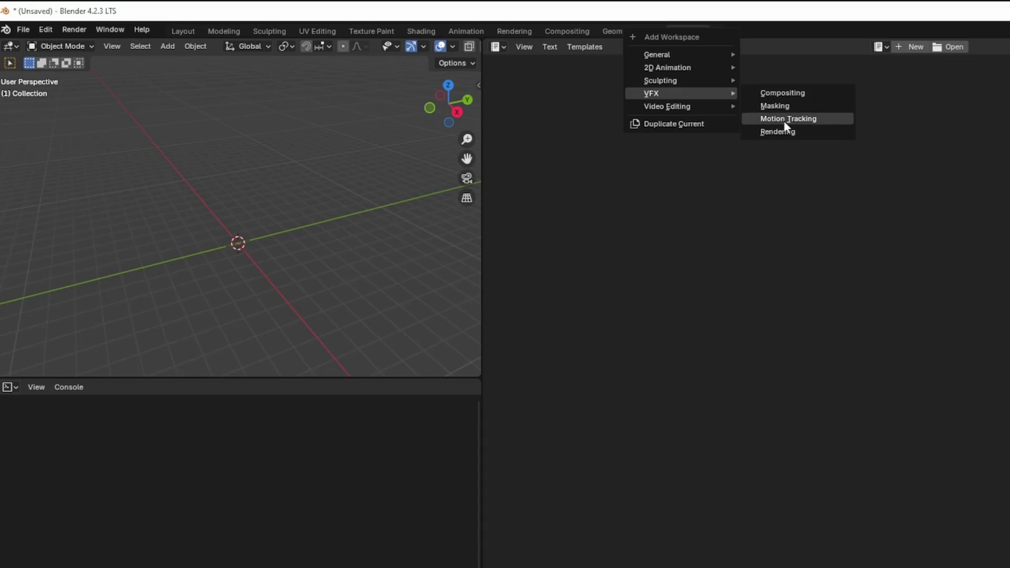
# Add a Motion Tracking workspace, load the green-screen PNG sequence, match scene frames and prefetch them.
pyautogui.click(784, 120)
pyautogui.click(690, 310)
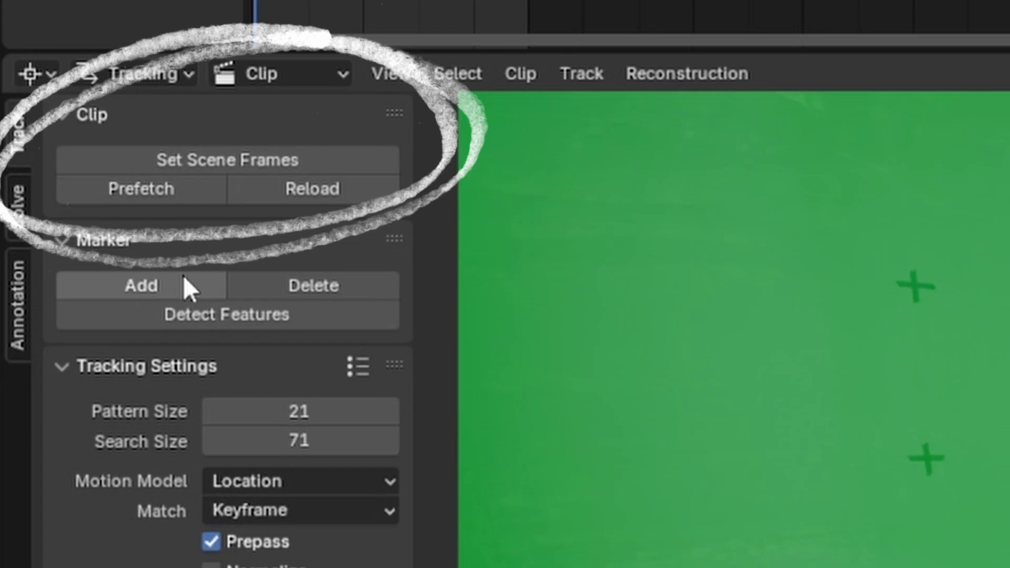
pyautogui.click(178, 164)
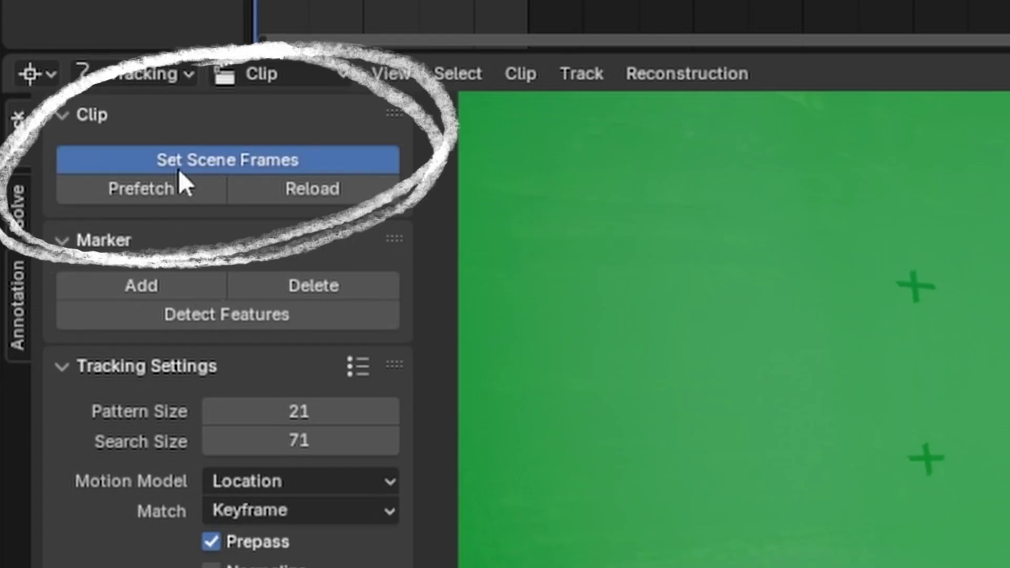
pyautogui.click(165, 189)
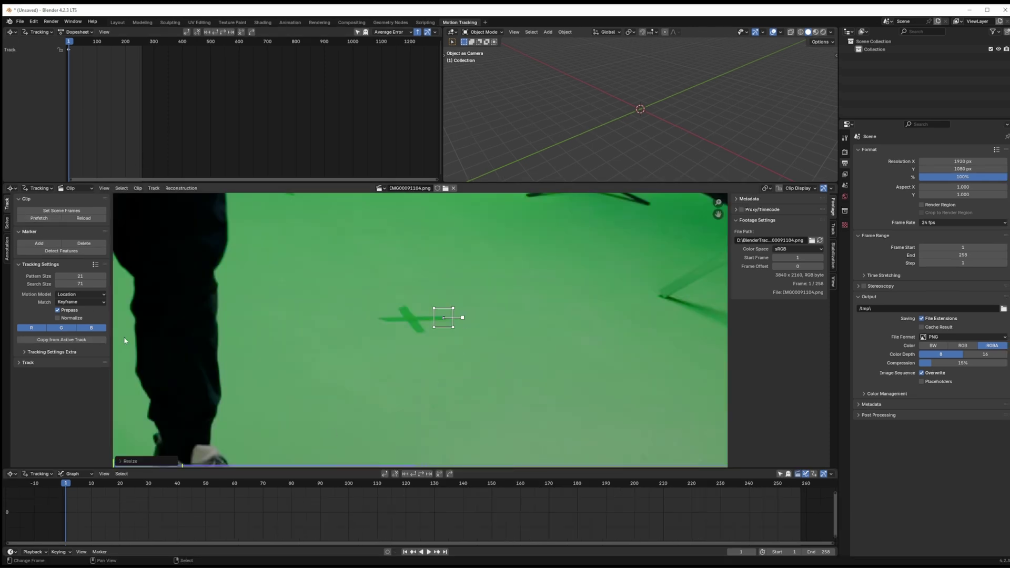
# Track the cross markers forward through the clip, then replay from frame 1 to check them.
pyautogui.click(28, 362)
pyautogui.click(94, 374)
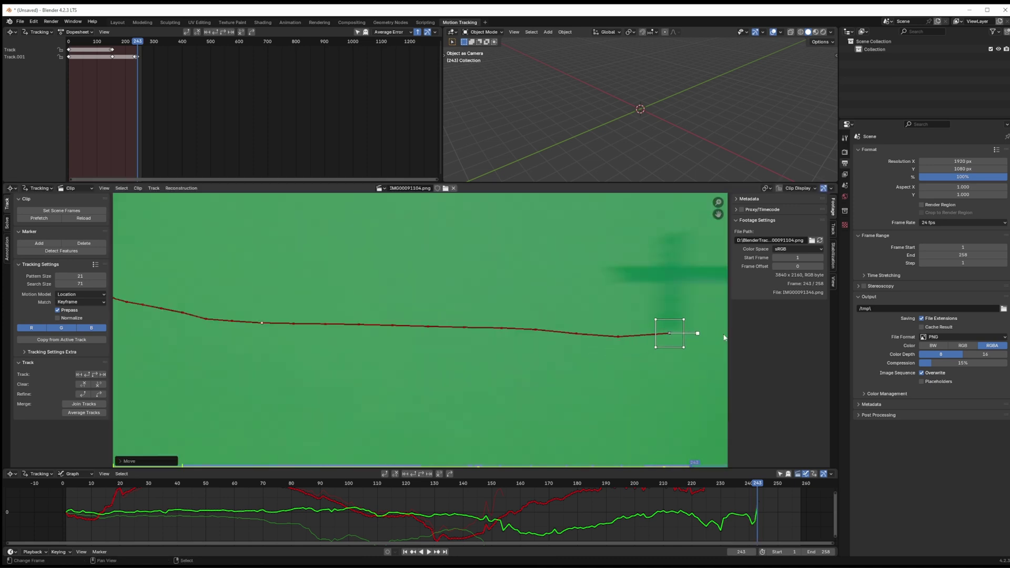
pyautogui.hotkey('alt', 'Right')
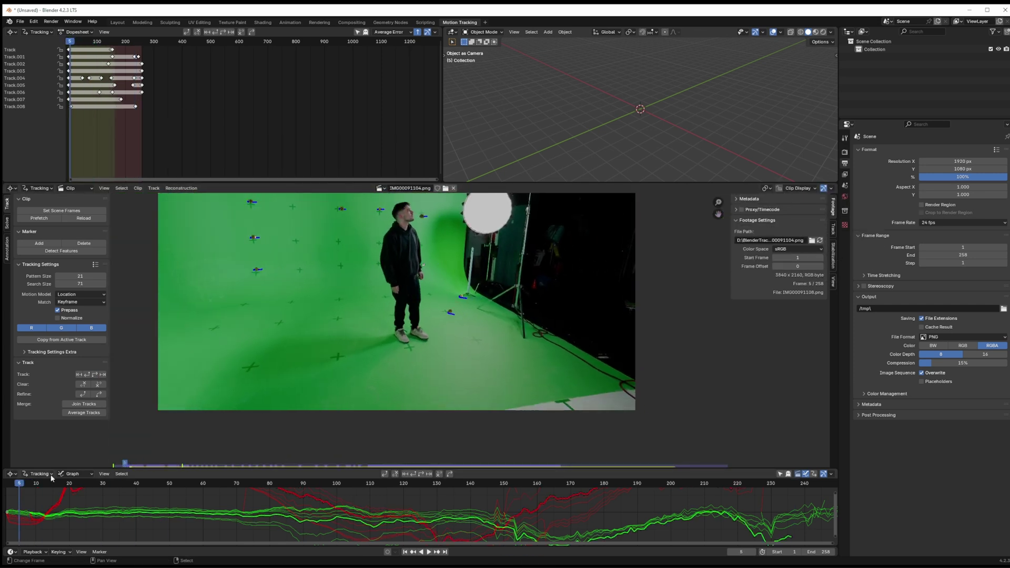
pyautogui.hotkey('shift', 'Left')
pyautogui.scroll(8, 542, 232)
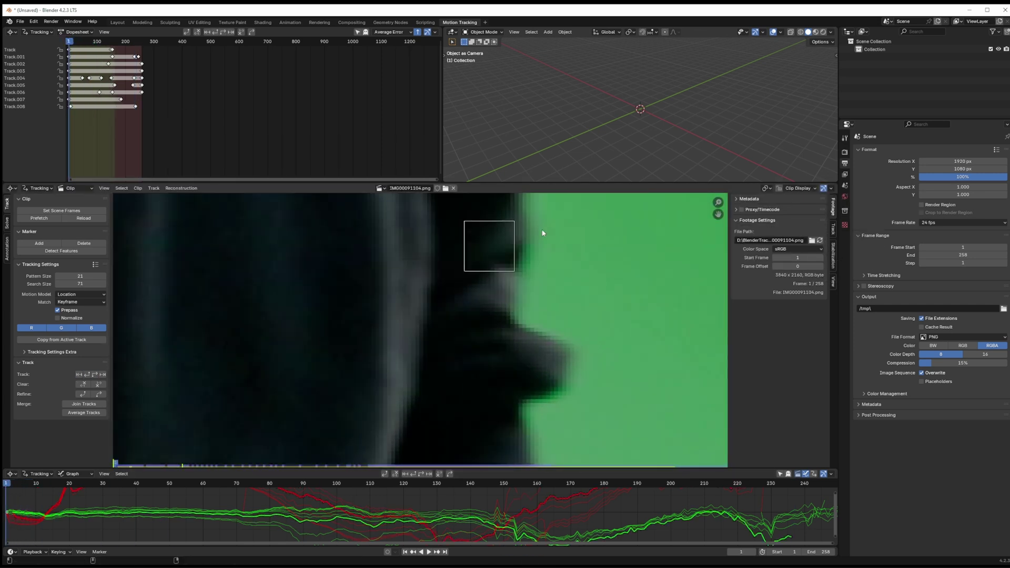
pyautogui.press('space')
pyautogui.click(7, 485)
pyautogui.press('f')
pyautogui.press('space')
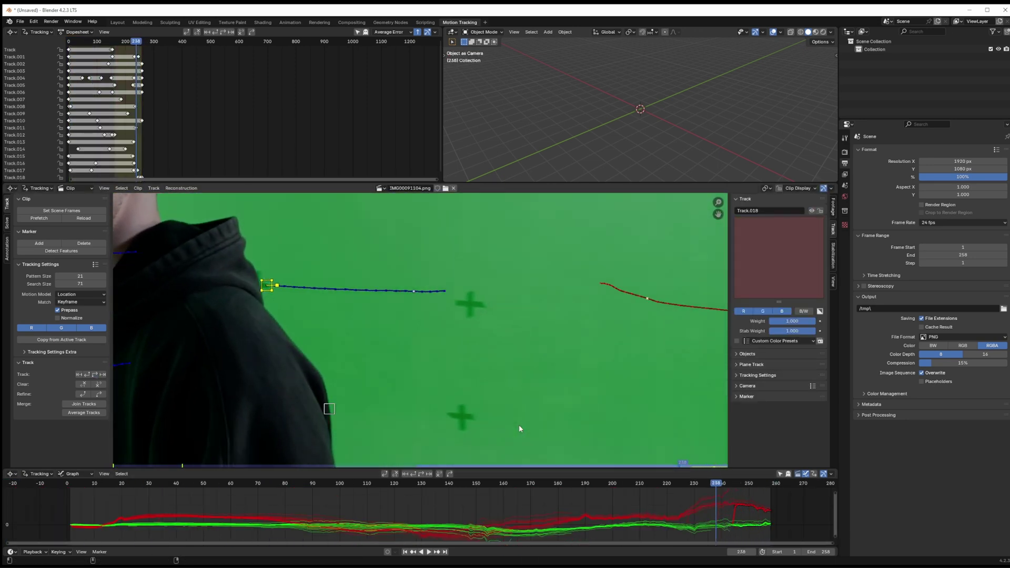
# Give the tracking camera a 35.6 mm sensor width and the Brown lens distortion model.
pyautogui.scroll(-5, 519, 428)
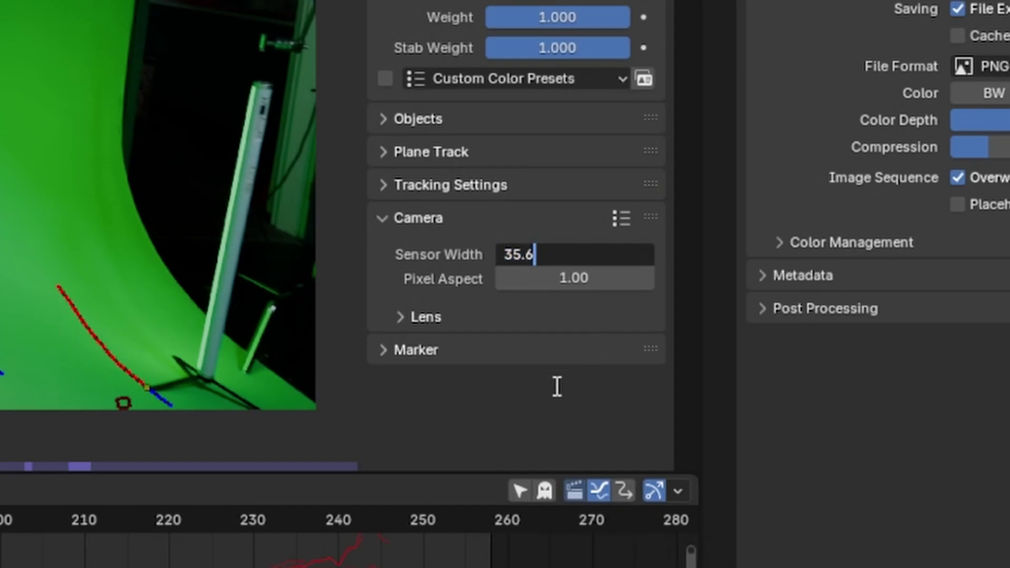
pyautogui.press('Return')
pyautogui.click(403, 319)
pyautogui.scroll(-5, 566, 231)
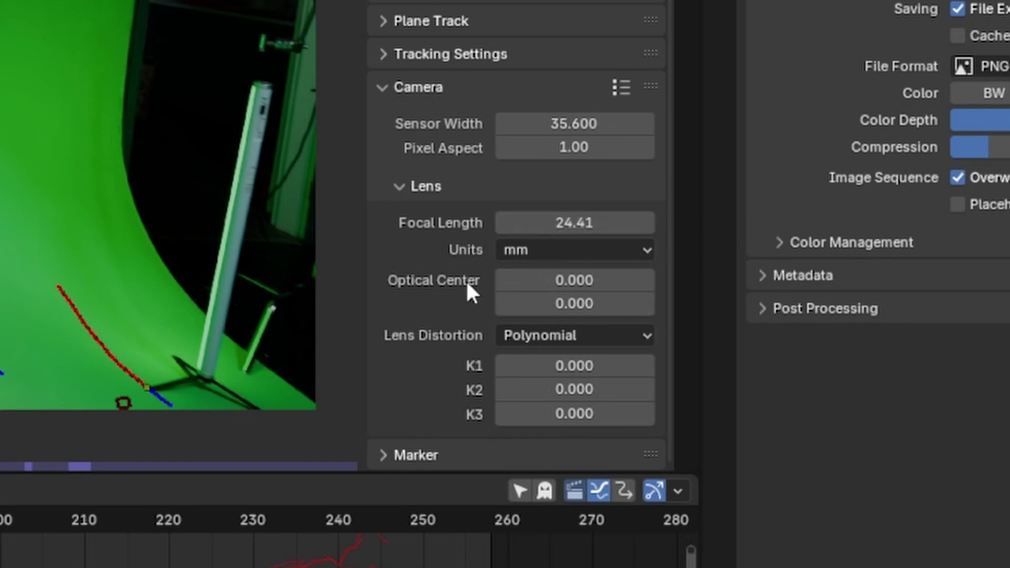
pyautogui.click(517, 331)
pyautogui.click(557, 444)
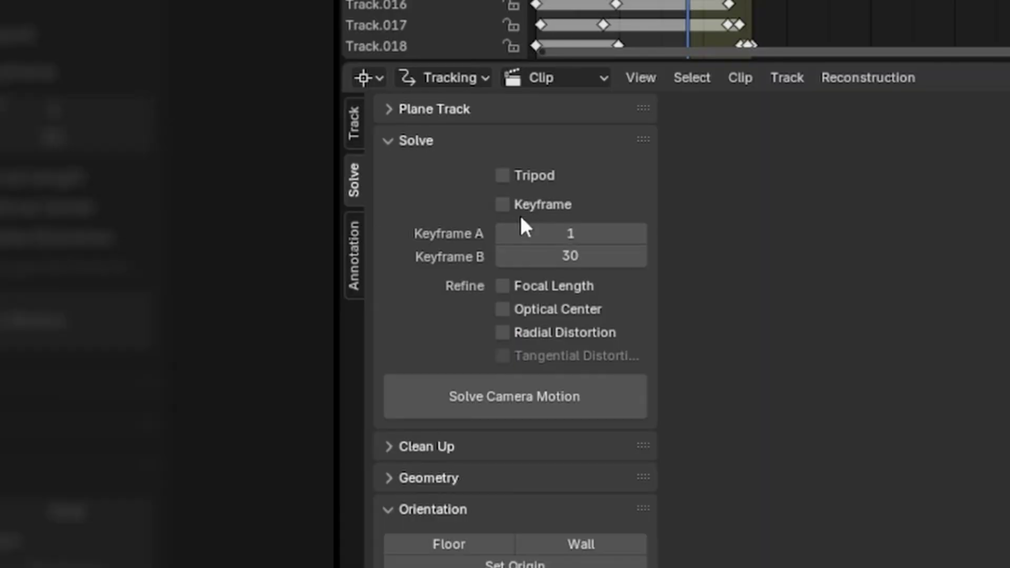
# Enable Keyframe solving and refine focal length, radial and tangential distortion.
pyautogui.click(502, 204)
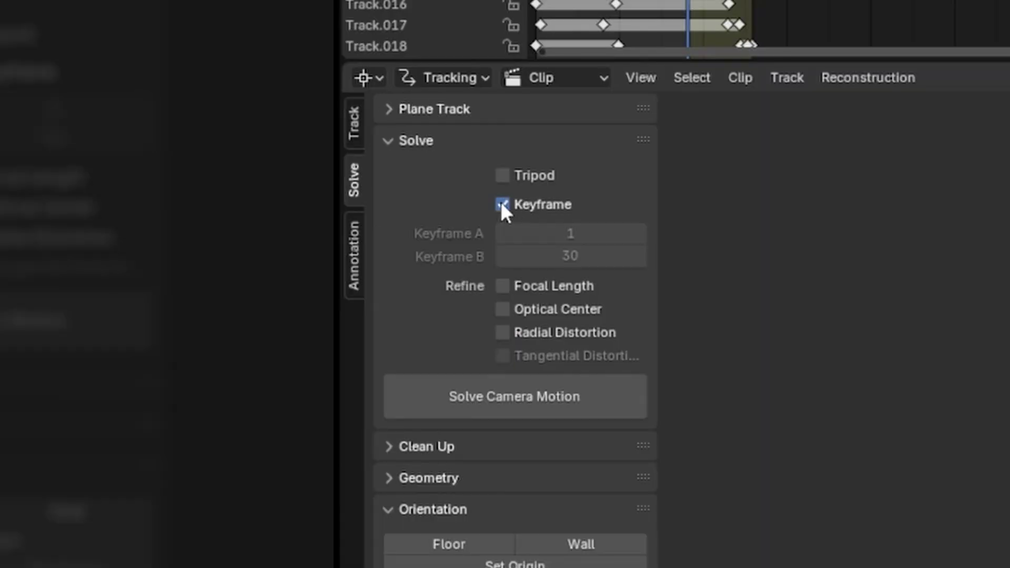
pyautogui.click(503, 285)
pyautogui.click(502, 333)
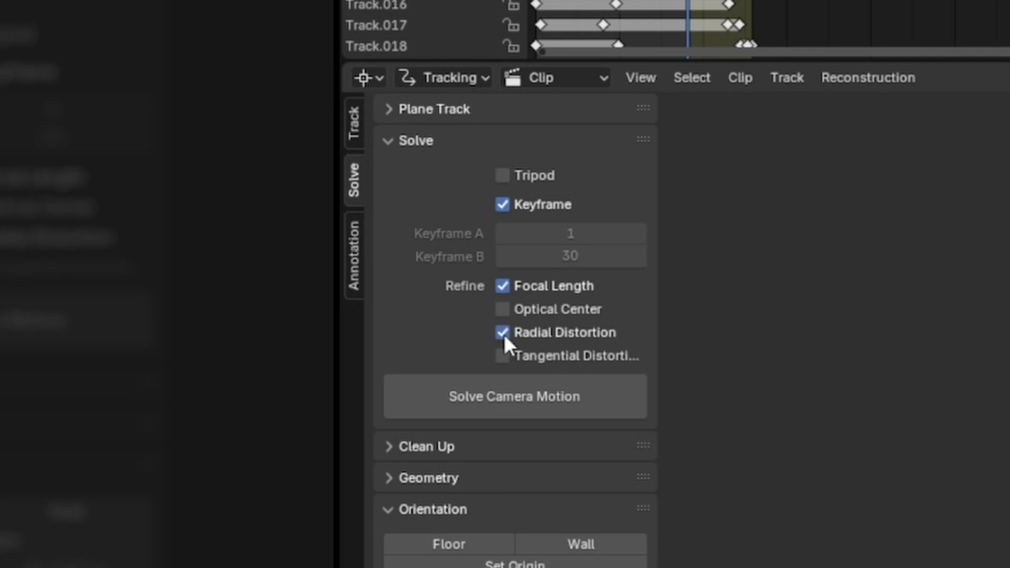
pyautogui.click(502, 356)
# Solve the camera, delete the track with the spiking curve, and re-solve for 0.70 px error.
pyautogui.click(515, 403)
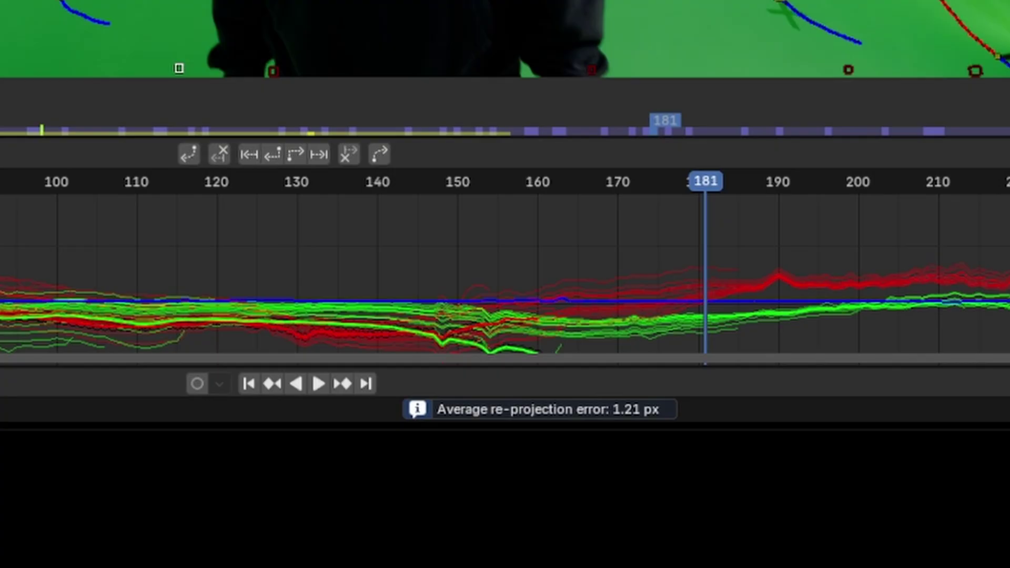
pyautogui.click(684, 273)
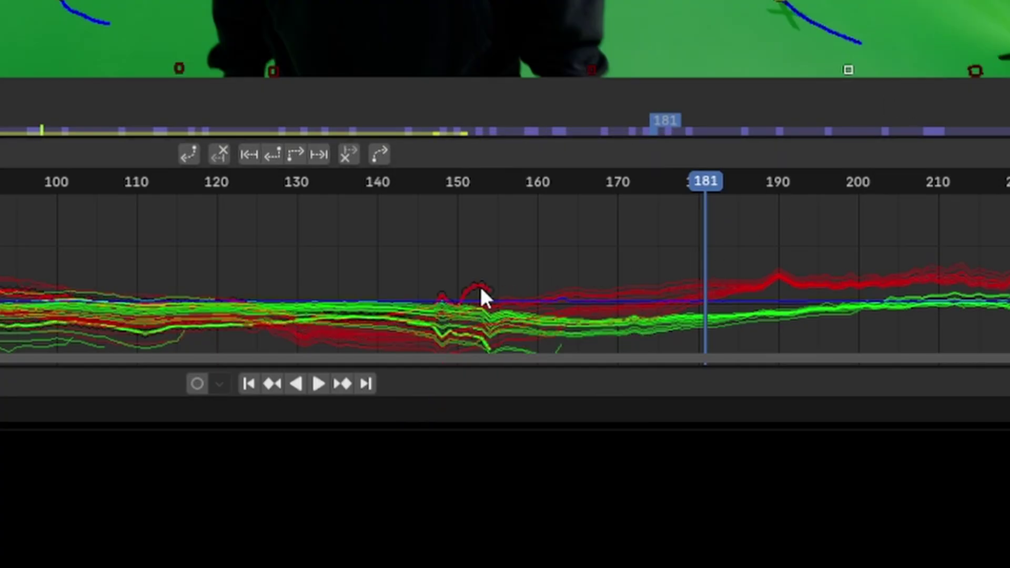
pyautogui.click(767, 238)
pyautogui.press('x')
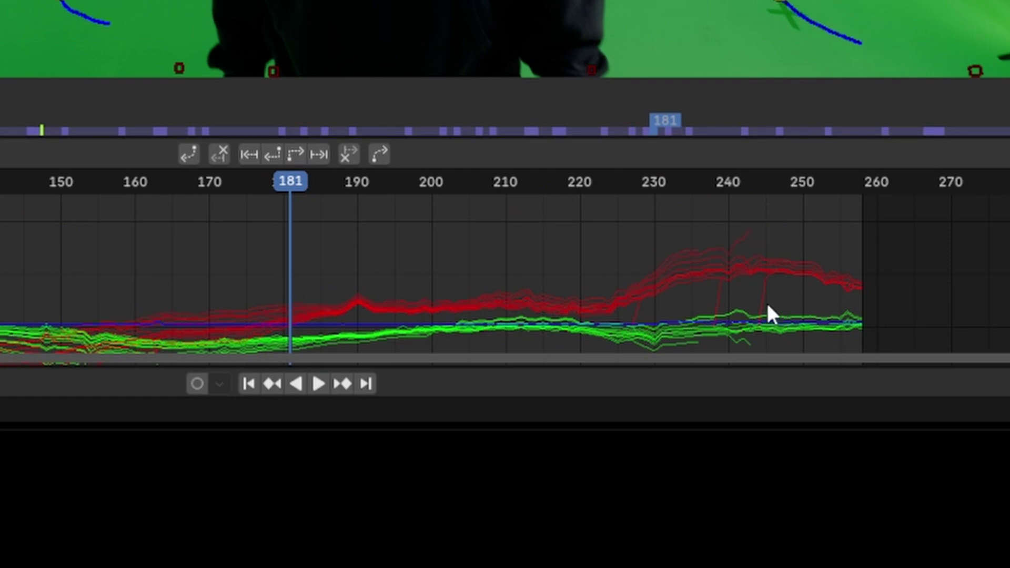
pyautogui.click(636, 294)
pyautogui.click(518, 404)
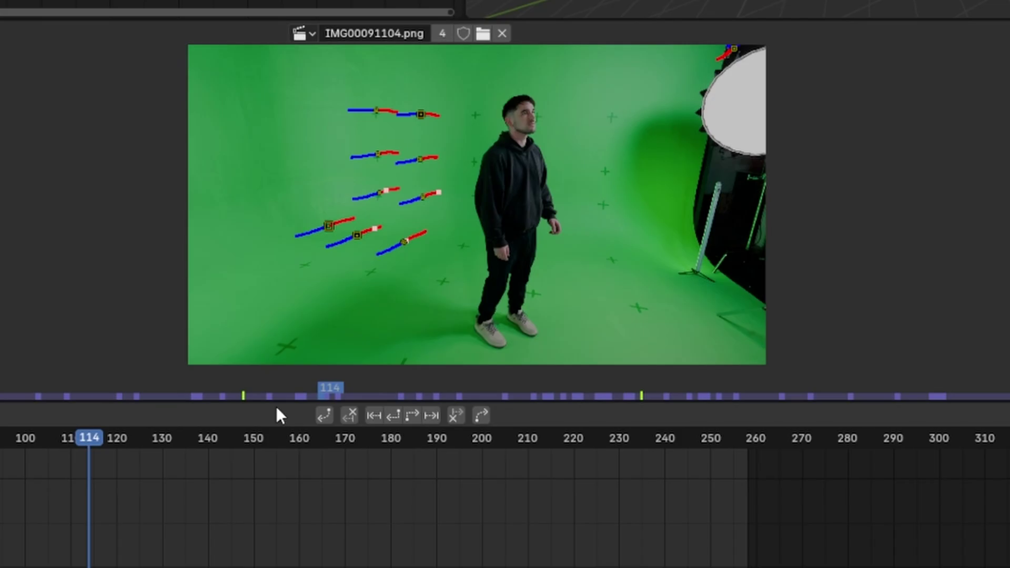
# Resize the editor areas, set new-track weight to 0, and enlarge the selected floor marker.
pyautogui.moveTo(276, 401); pyautogui.dragTo(277, 565)
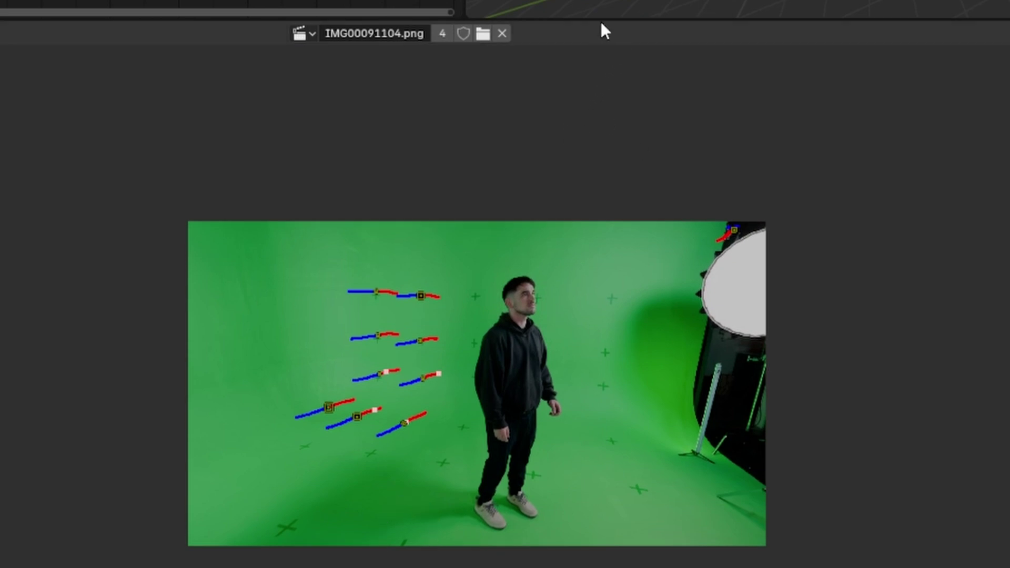
pyautogui.moveTo(600, 34); pyautogui.dragTo(579, 321)
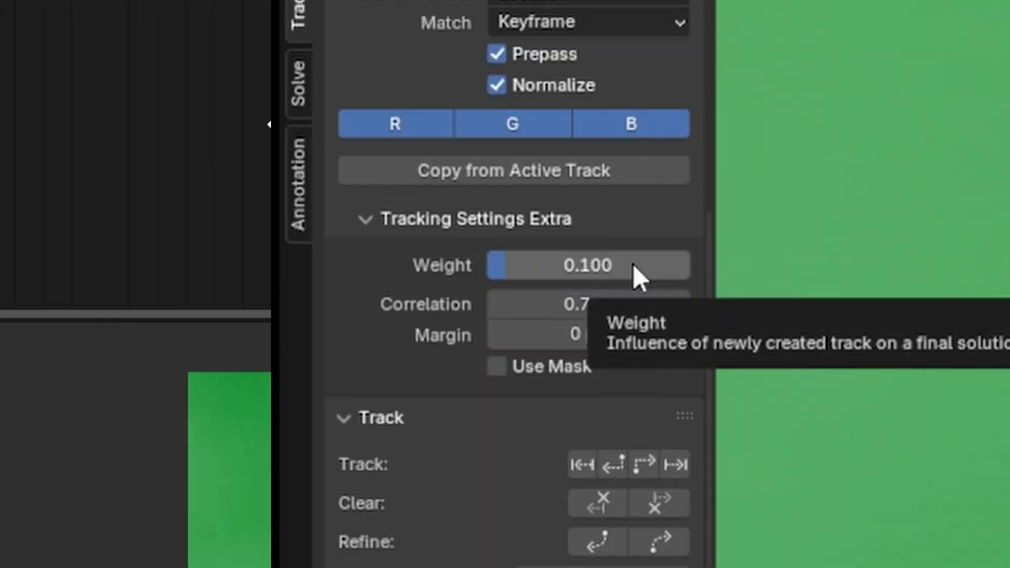
pyautogui.moveTo(633, 264); pyautogui.dragTo(530, 266)
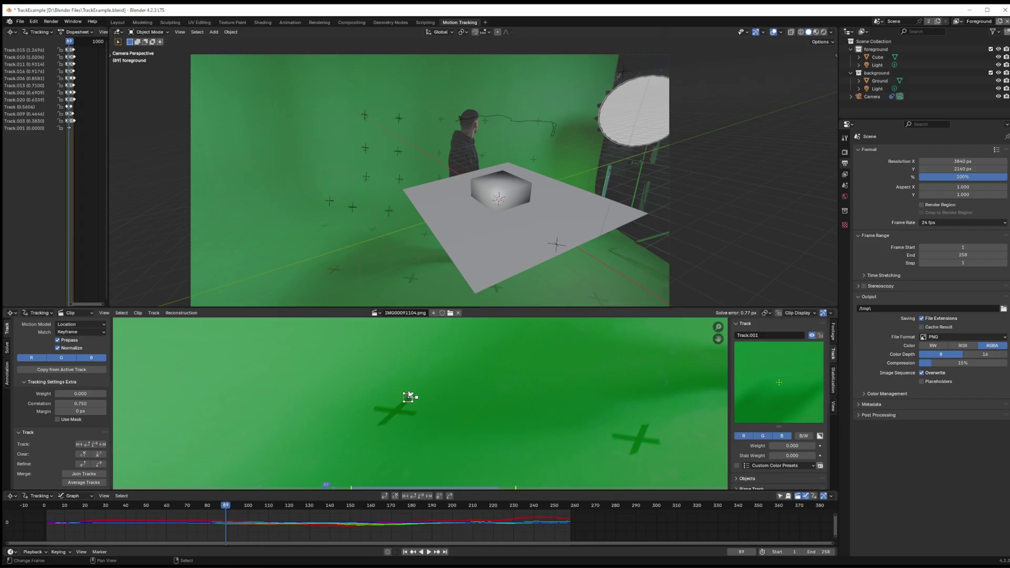
pyautogui.press('s')
pyautogui.click(469, 394)
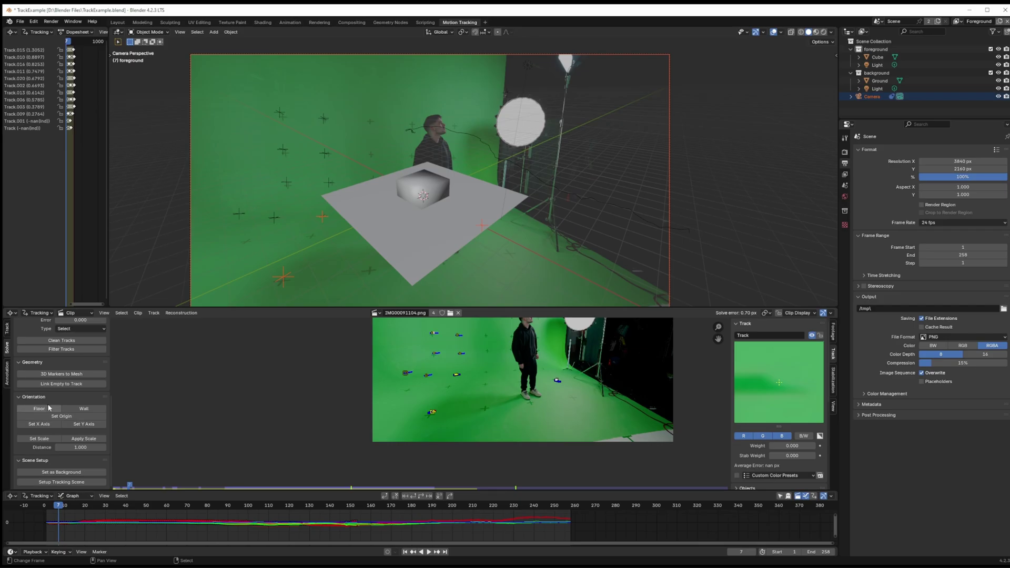
# Set the floor from the selected markers, snap the 3D cursor to world origin, and pivot around it.
pyautogui.click(47, 409)
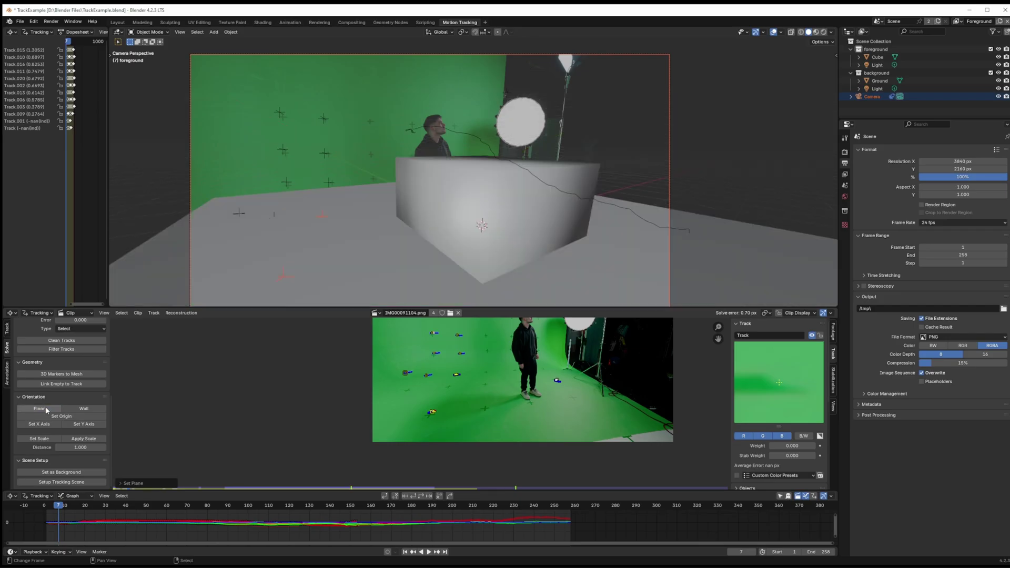
pyautogui.hotkey('shift', 's')
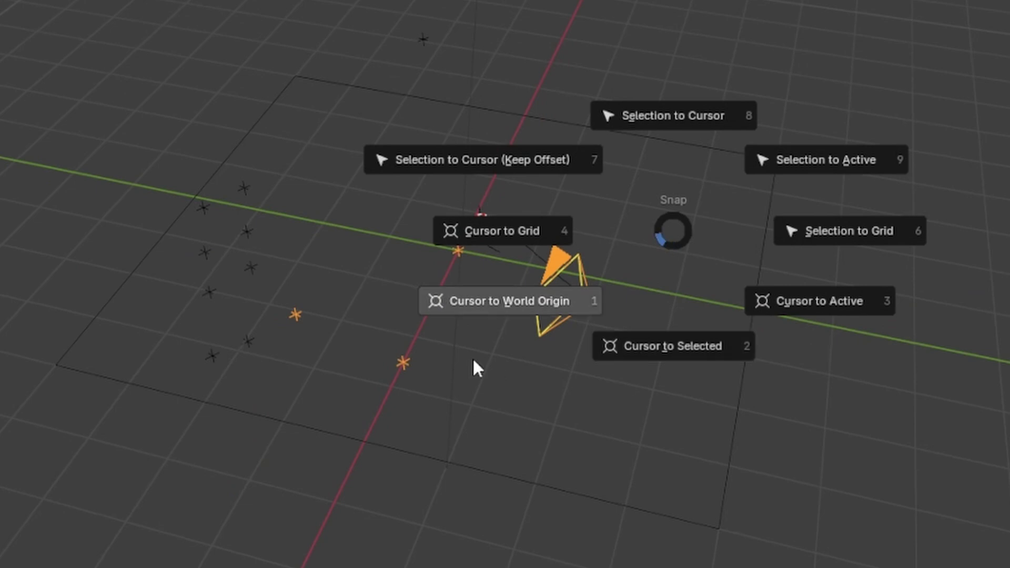
pyautogui.click(473, 368)
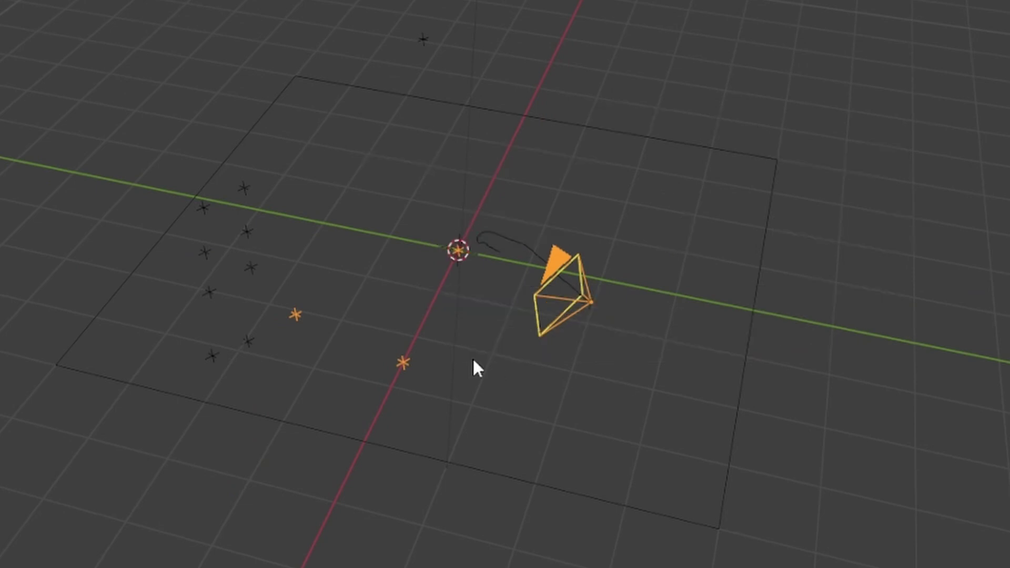
pyautogui.click(478, 61)
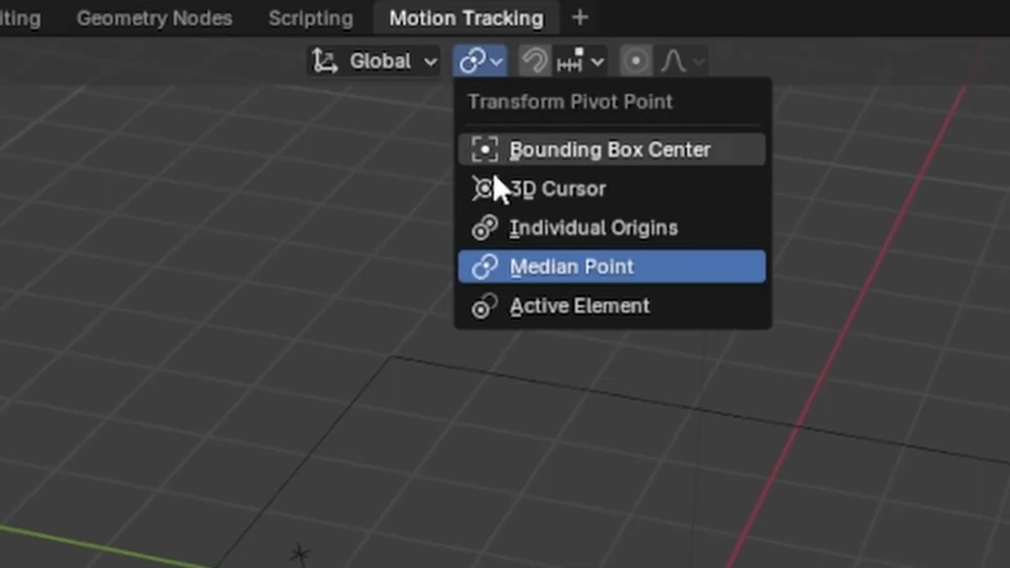
pyautogui.click(613, 205)
# Rotate the solved scene about Z, then view through the camera and rotate around Z again.
pyautogui.press('r')
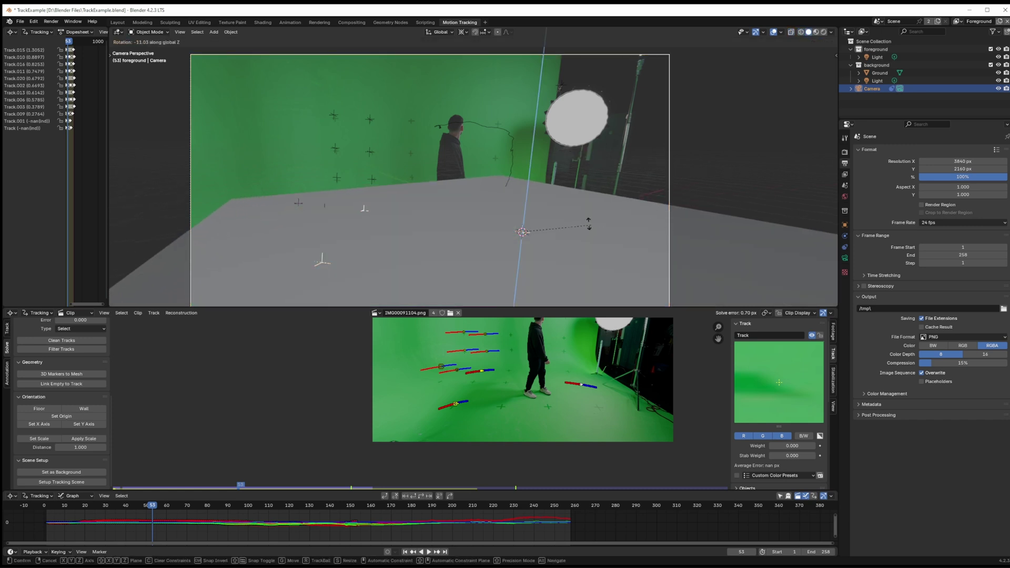
pyautogui.click(773, 260)
pyautogui.press('`')
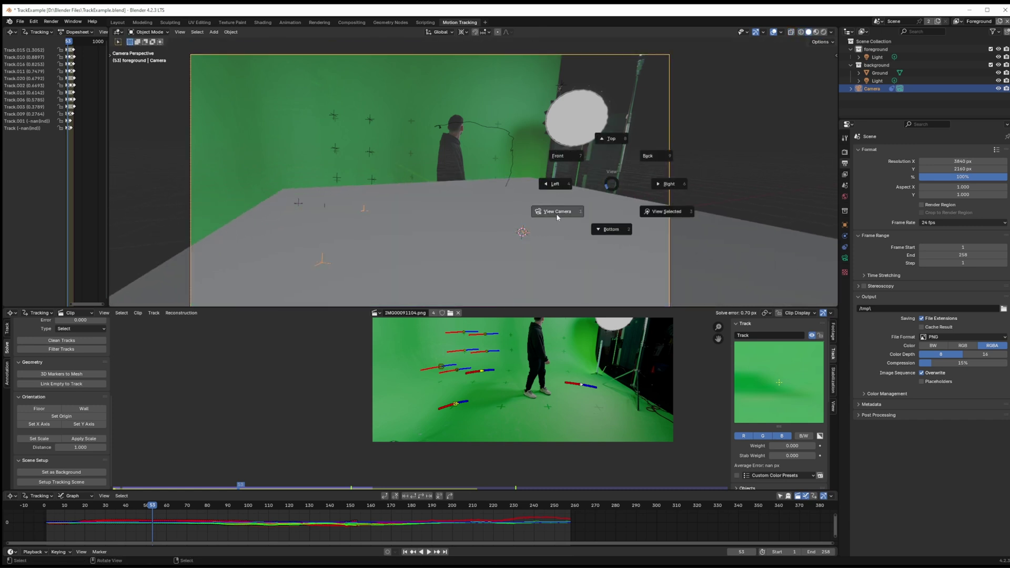
pyautogui.click(557, 213)
pyautogui.press('r')
pyautogui.press('z')
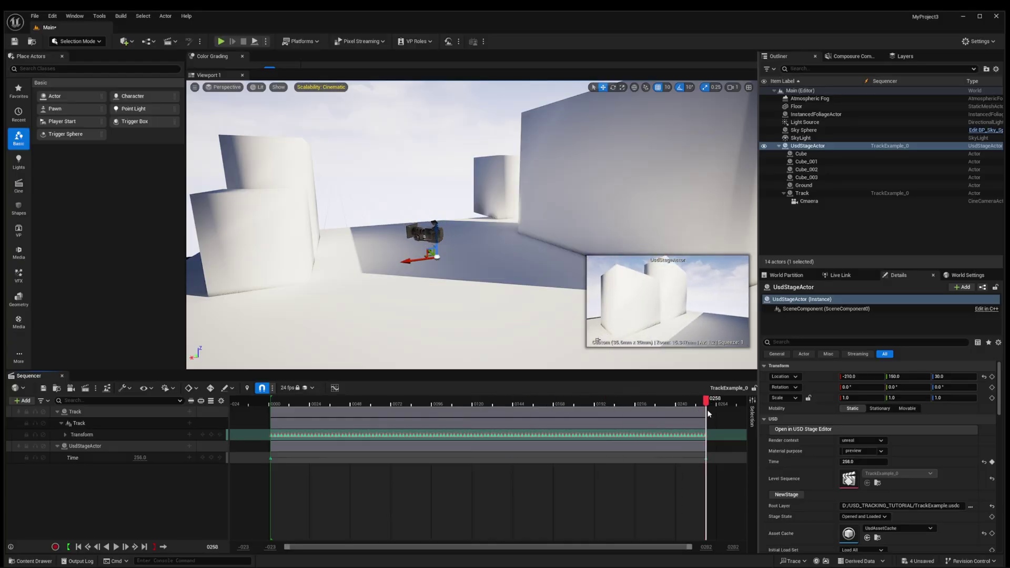
# Scrub back to about frame 90, set the background footage depth to Front, and play the shot.
pyautogui.moveTo(670, 405); pyautogui.dragTo(393, 404)
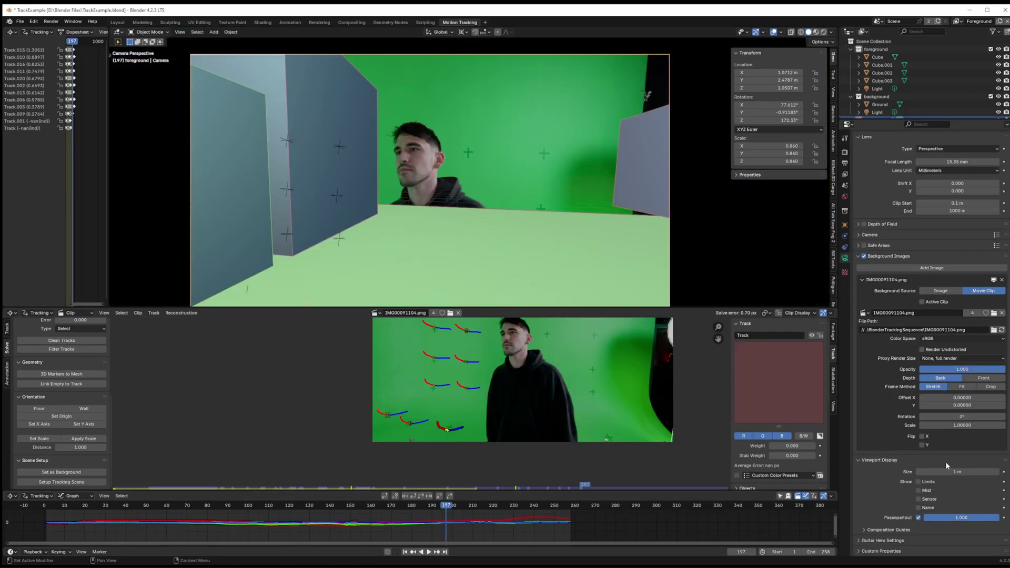
pyautogui.click(983, 377)
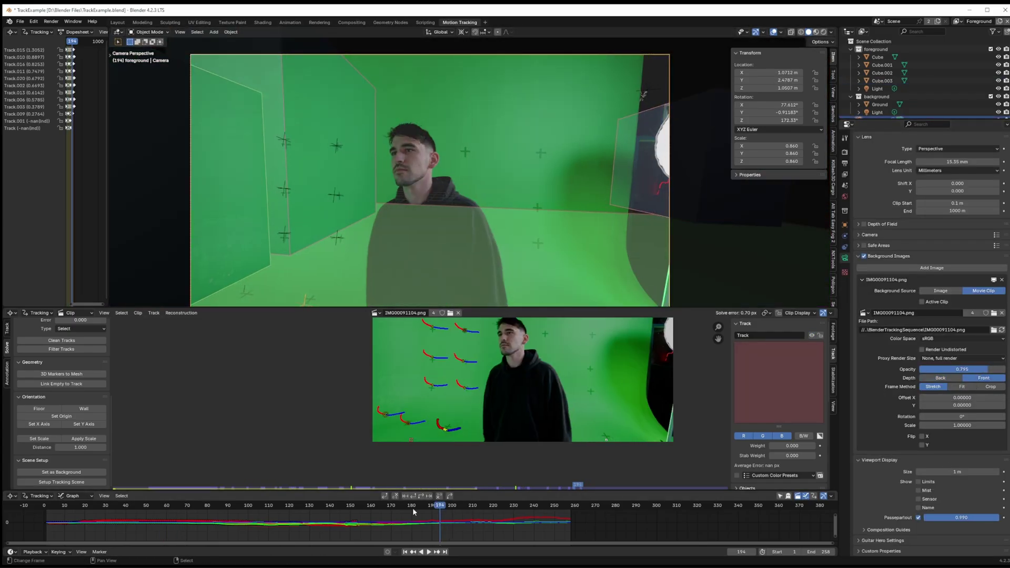
pyautogui.press('space')
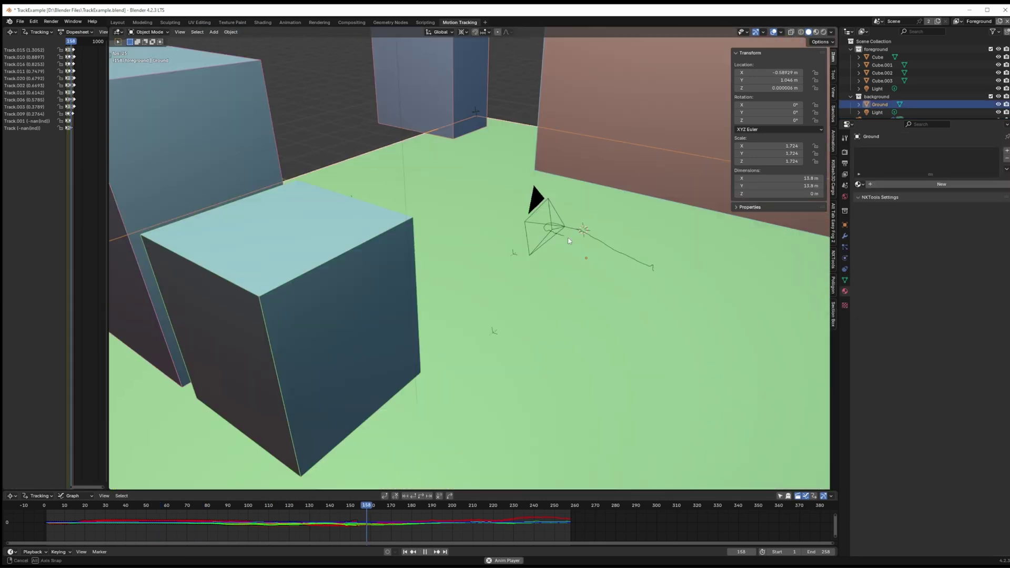
# Rename the tracked camera Camera.001 to TrackingCamera.
pyautogui.moveTo(534, 231); pyautogui.dragTo(539, 247, button='middle')
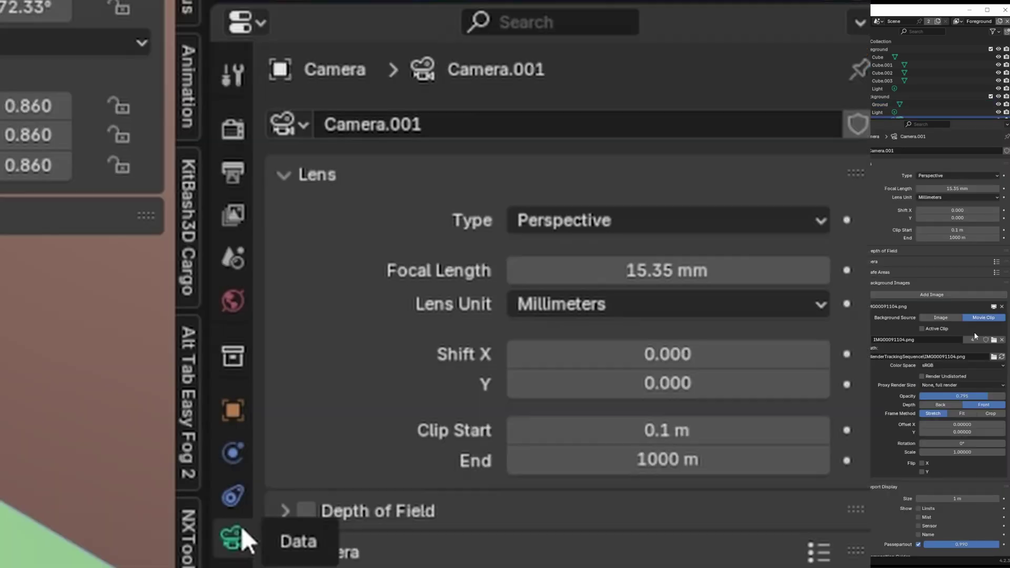
pyautogui.click(232, 495)
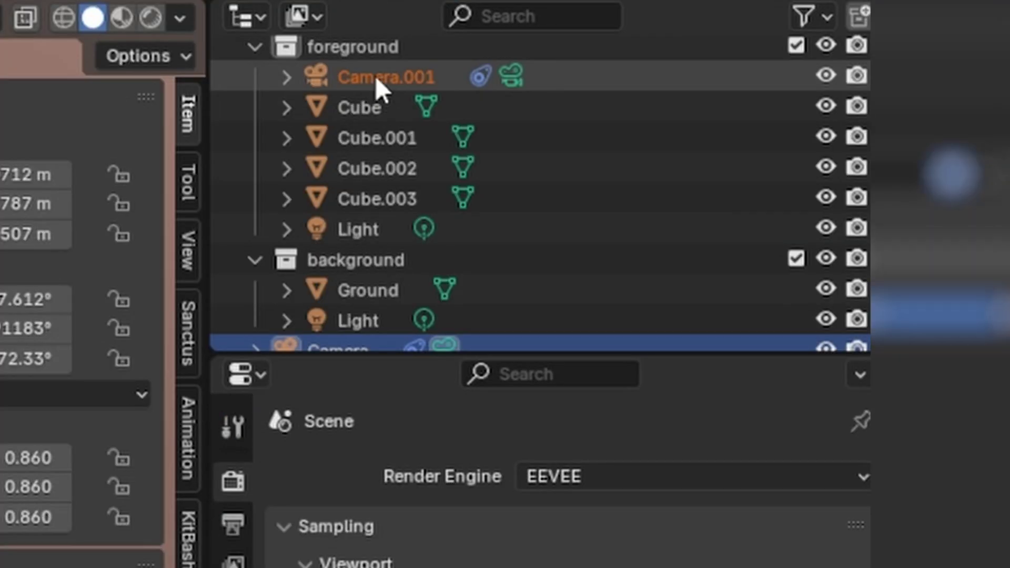
pyautogui.doubleClick(384, 103)
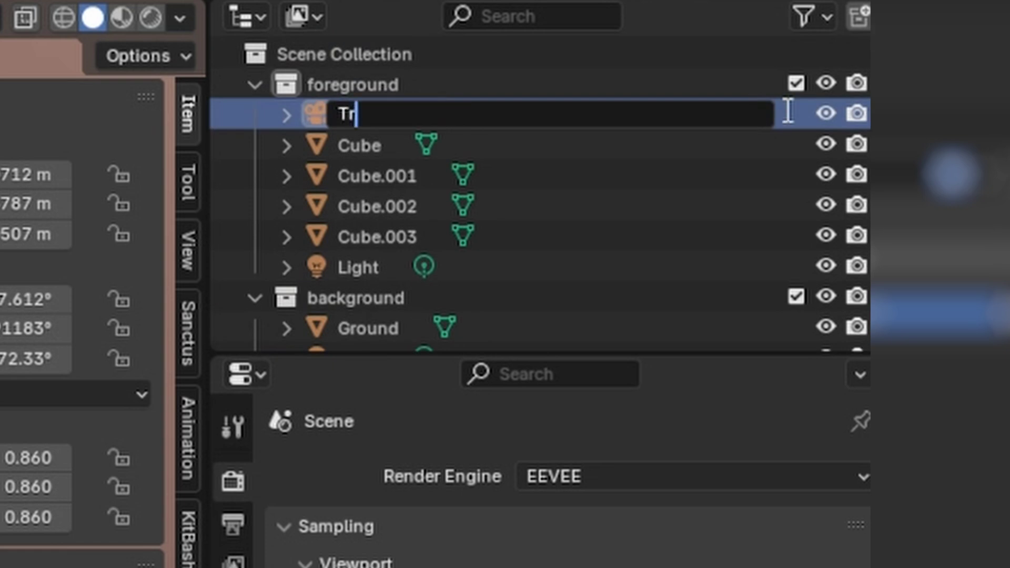
pyautogui.write('TrackingCamera')
pyautogui.press('Return')
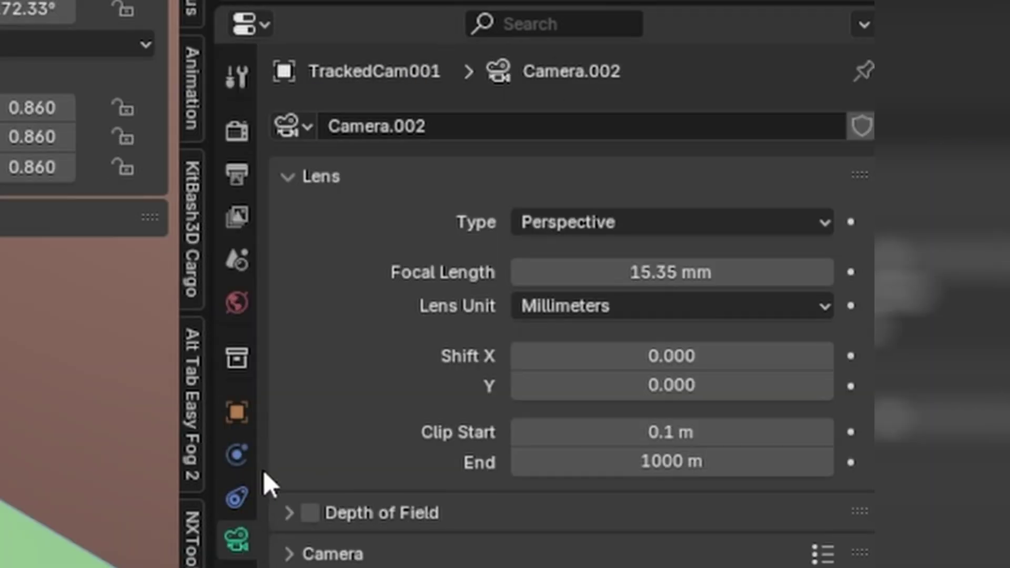
# Bake the Camera Solver constraint into keyframes with Constraint to F-Curve.
pyautogui.click(236, 496)
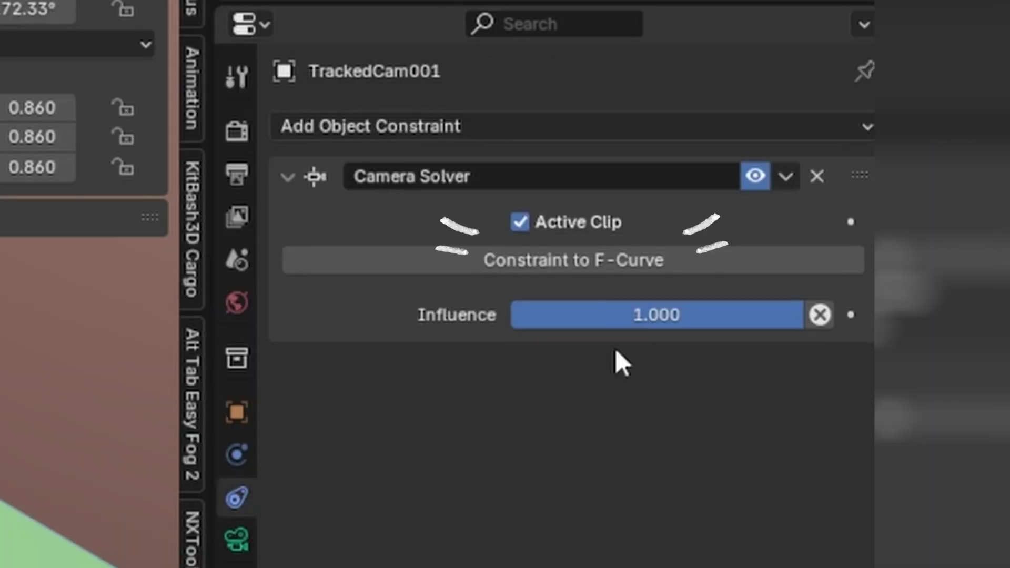
pyautogui.click(642, 255)
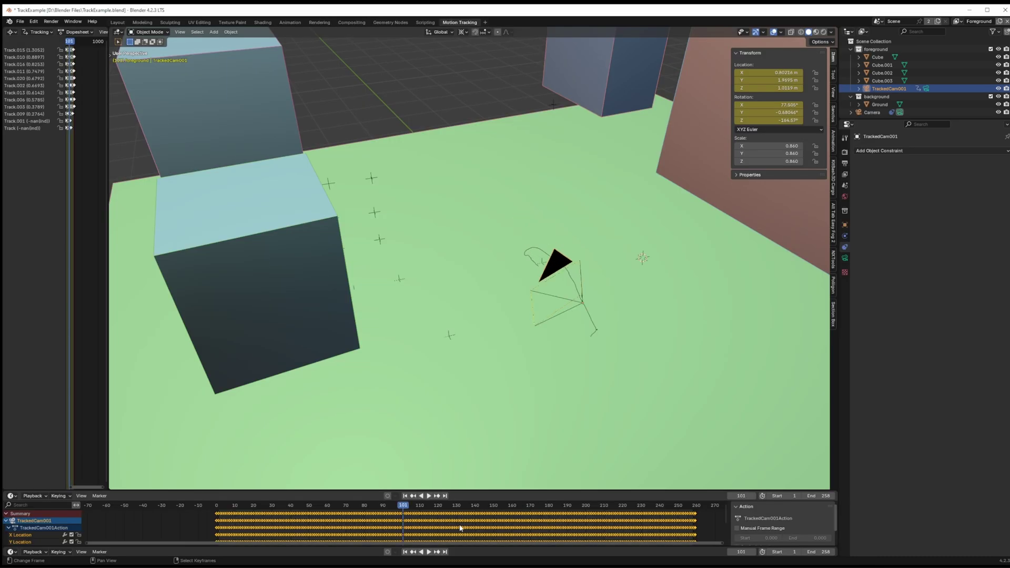
pyautogui.keyDown('ctrl'); pyautogui.moveTo(461, 527); pyautogui.dragTo(483, 528, button='middle'); pyautogui.keyUp('ctrl')
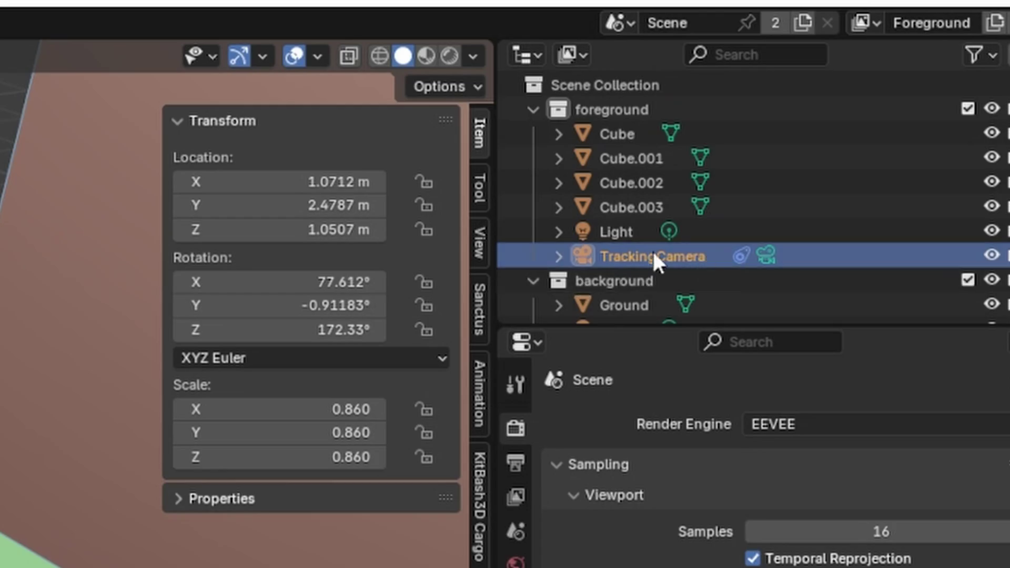
# Delete the foreground light and select TrackingCamera plus the four cubes.
pyautogui.click(876, 90)
pyautogui.press('Delete')
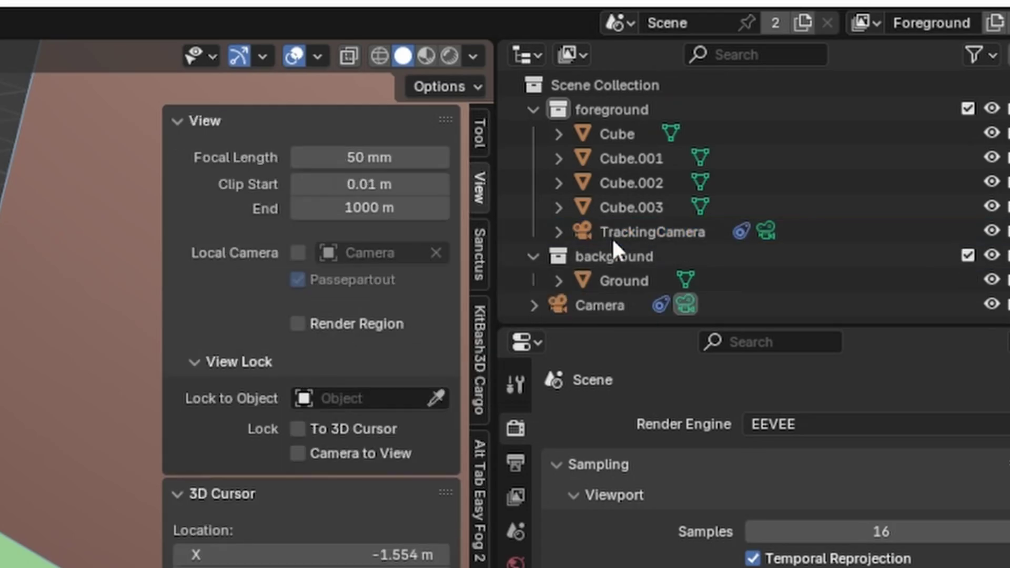
pyautogui.click(636, 234)
pyautogui.keyDown('shift'); pyautogui.click(614, 133); pyautogui.keyUp('shift')
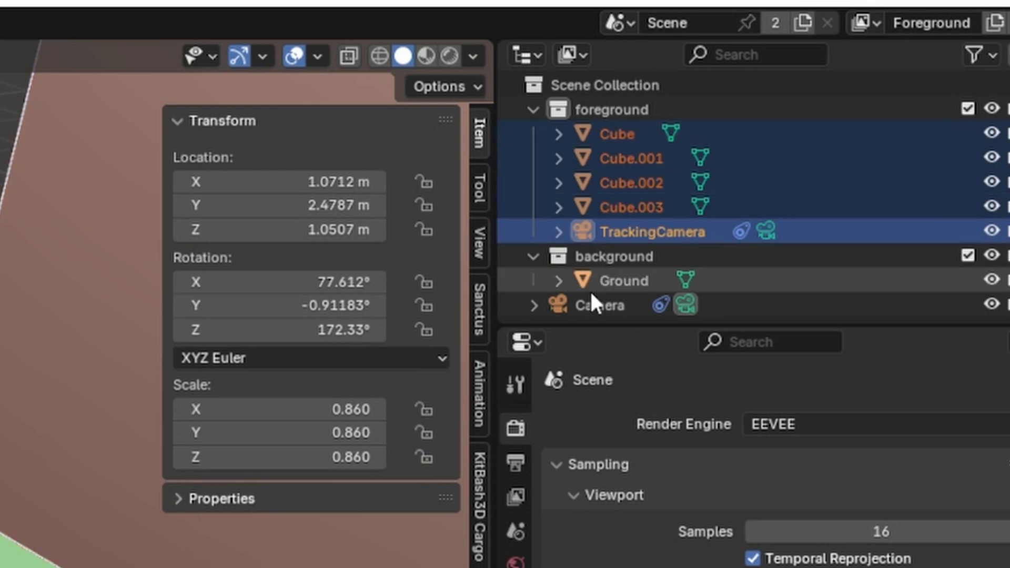
# In the other Blender window, choose File > Export > Universal Scene Description (.usd).
pyautogui.hotkey('alt', 'Tab')
pyautogui.click(195, 92)
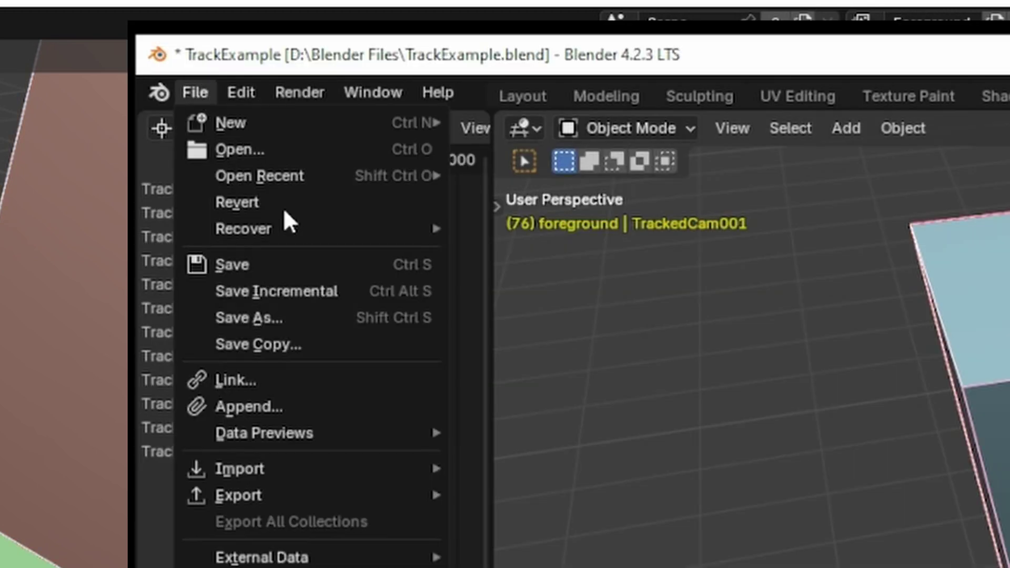
pyautogui.moveTo(336, 498)
pyautogui.click(631, 546)
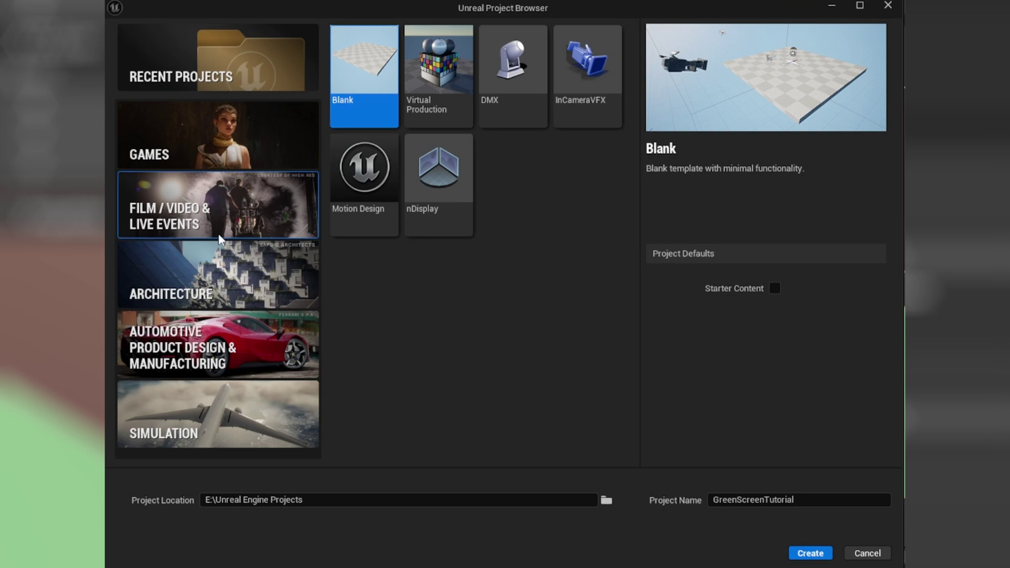
# Pick the Film/Video Blank template without Starter Content and create GreenScreenTutorial.
pyautogui.click(251, 167)
pyautogui.click(247, 223)
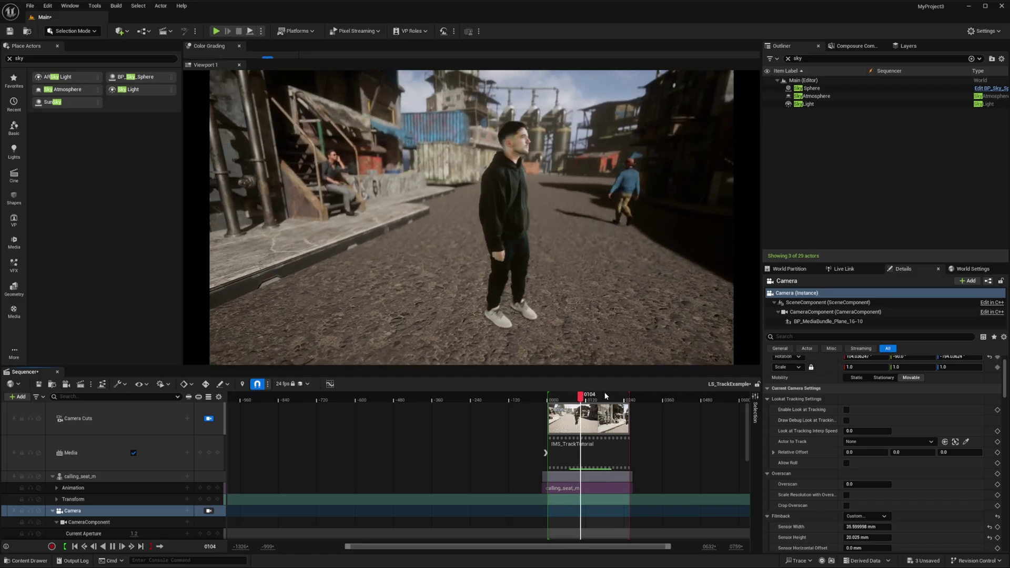
pyautogui.click(663, 305)
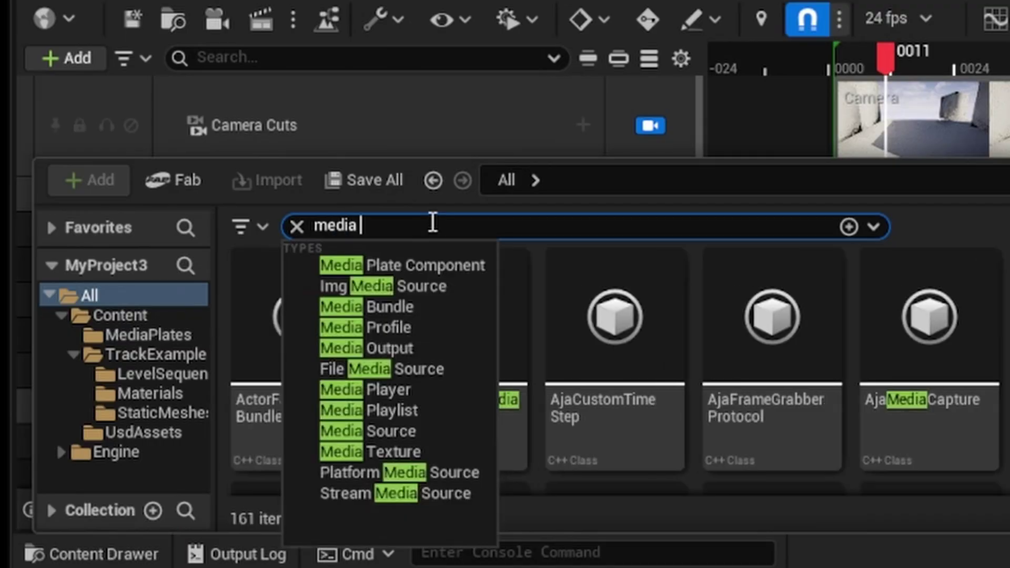
pyautogui.write('nd')
pyautogui.moveTo(457, 316); pyautogui.dragTo(553, 331)
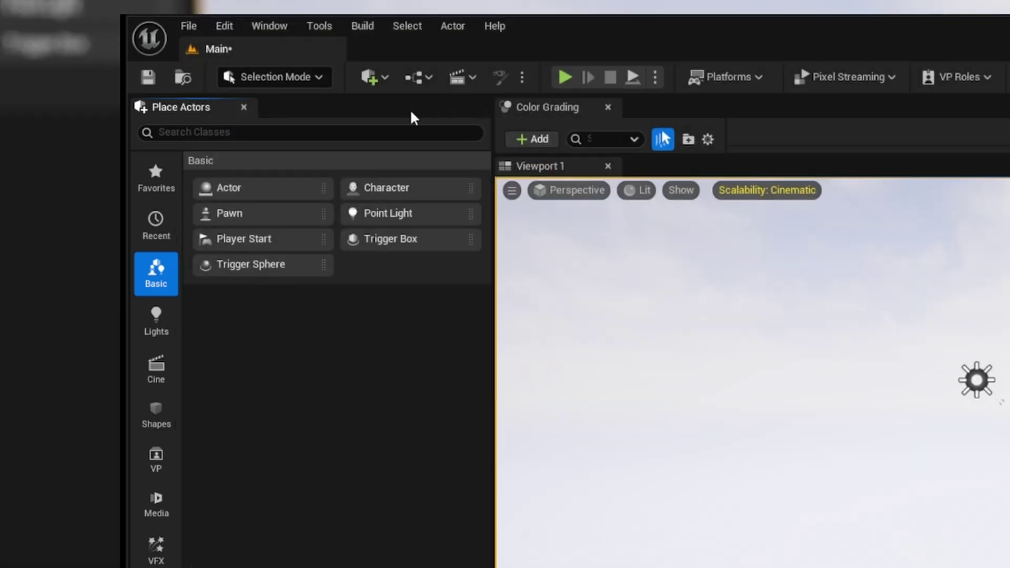
# Enable the USD Importer plugin, open TrackExample.usdc in the Stage Editor, and confirm 24 fps.
pyautogui.click(225, 24)
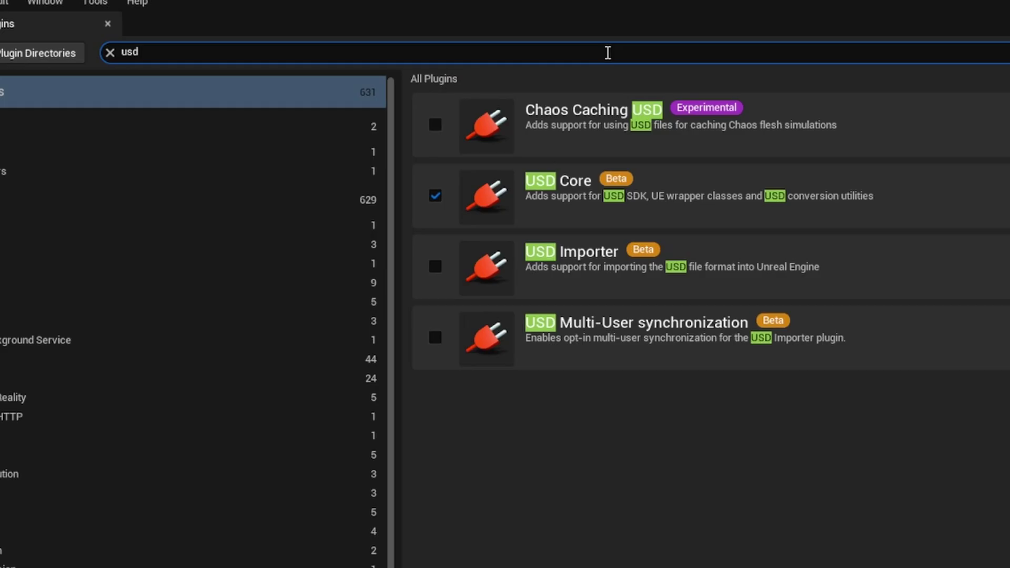
pyautogui.click(434, 268)
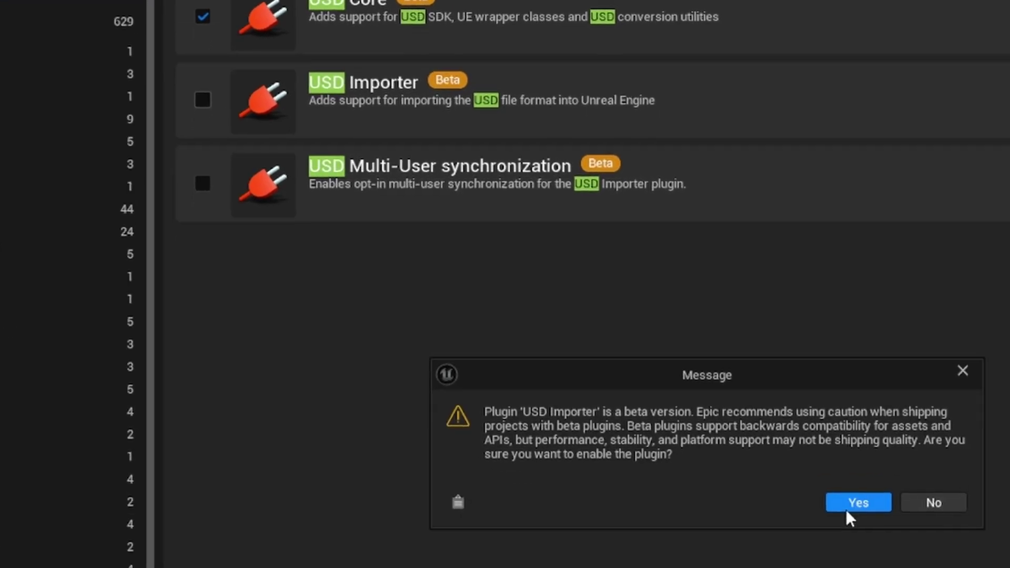
pyautogui.click(851, 504)
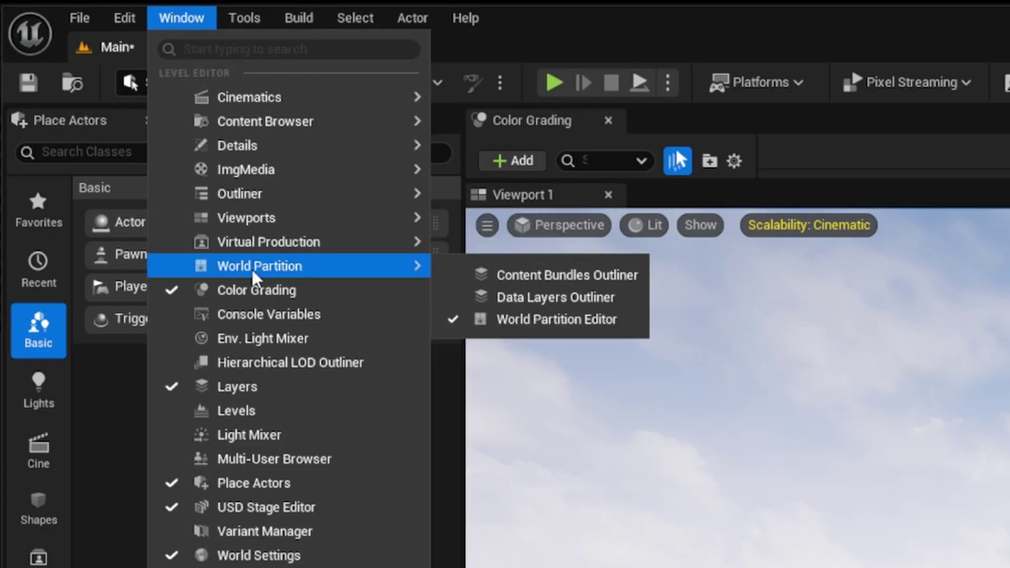
pyautogui.click(298, 508)
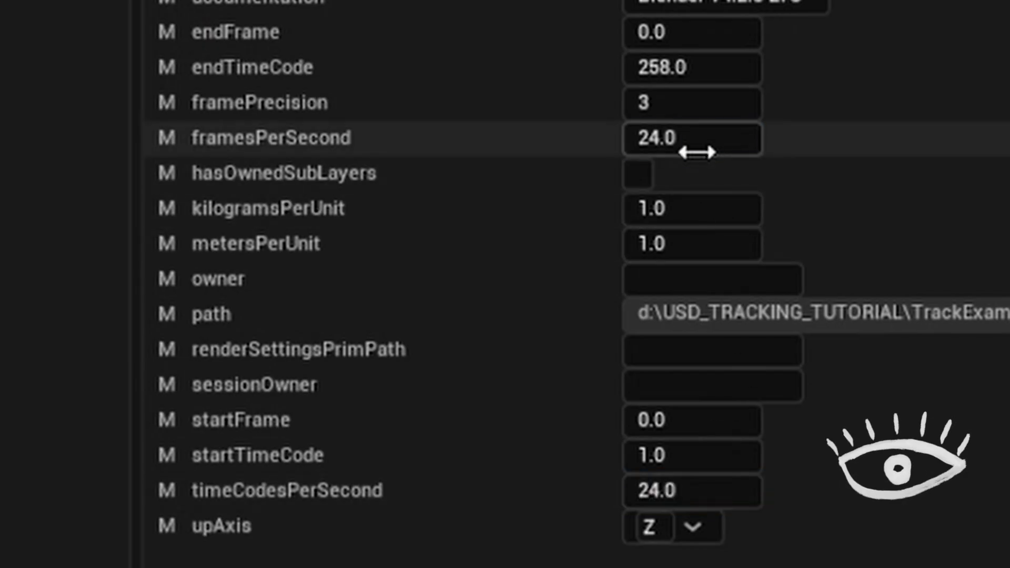
pyautogui.click(697, 147)
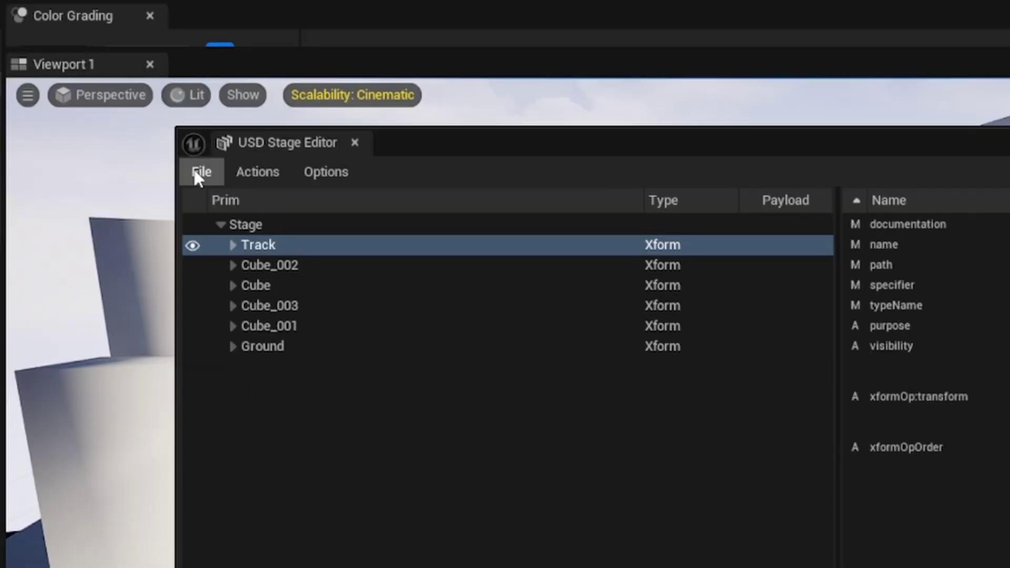
# Import the loaded TrackExample stage into Content via the Stage Editor's Actions > Import.
pyautogui.click(257, 172)
pyautogui.click(327, 227)
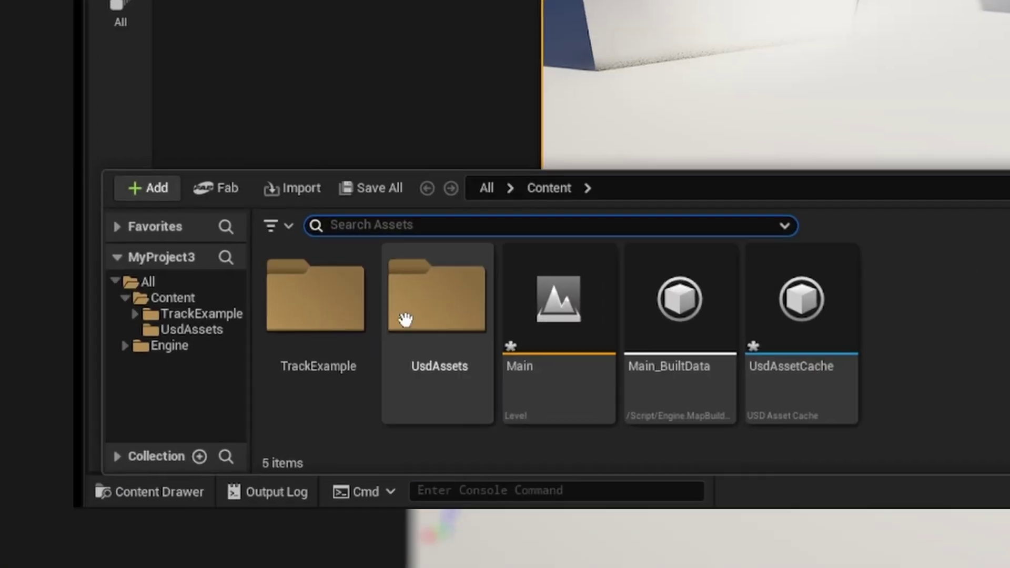
# Open LS_TrackExample from TrackExample > LevelSequences in Sequencer and scrub the camera animation.
pyautogui.doubleClick(347, 321)
pyautogui.doubleClick(346, 321)
pyautogui.click(342, 323)
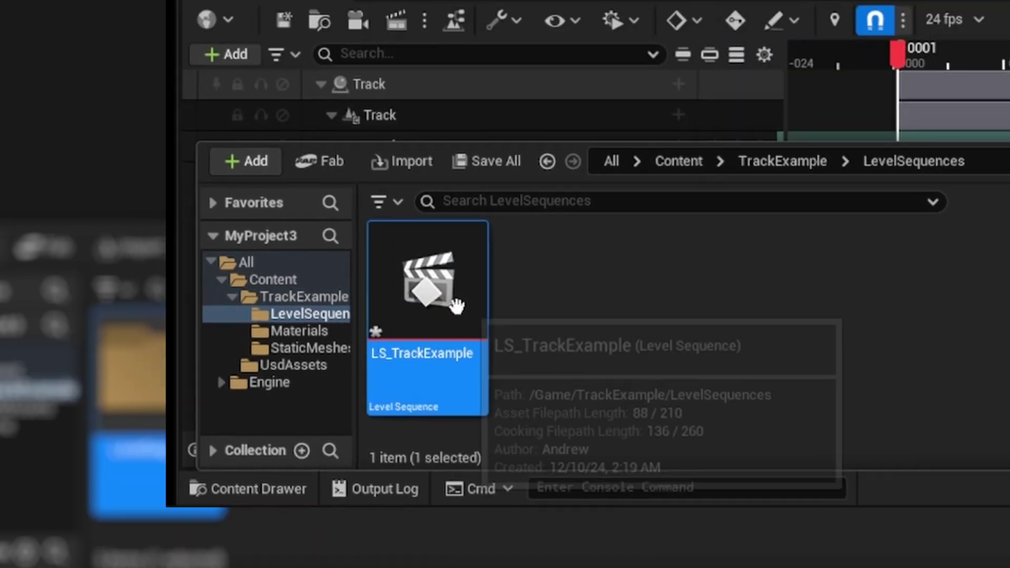
pyautogui.doubleClick(432, 309)
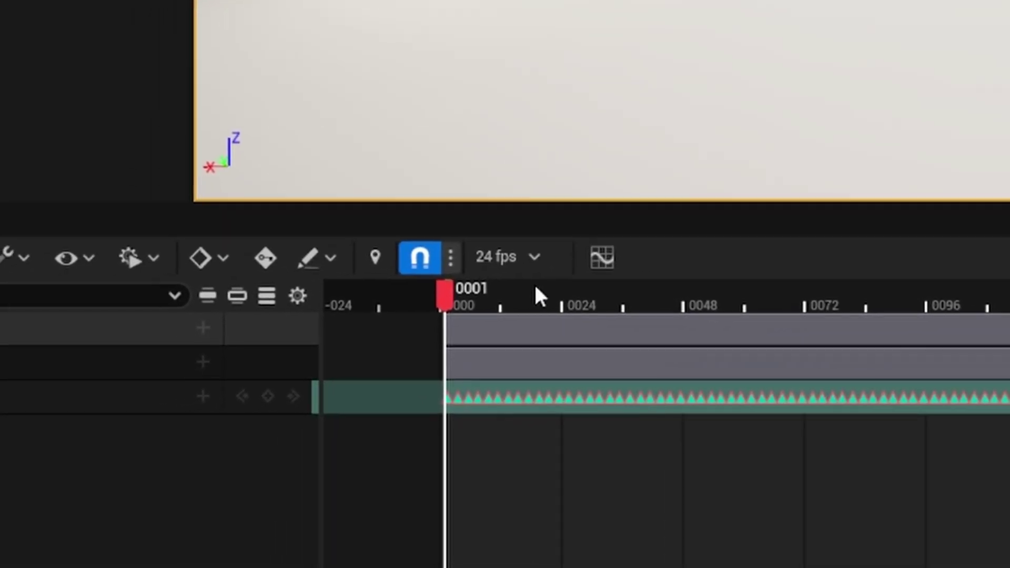
pyautogui.moveTo(505, 301); pyautogui.dragTo(999, 308)
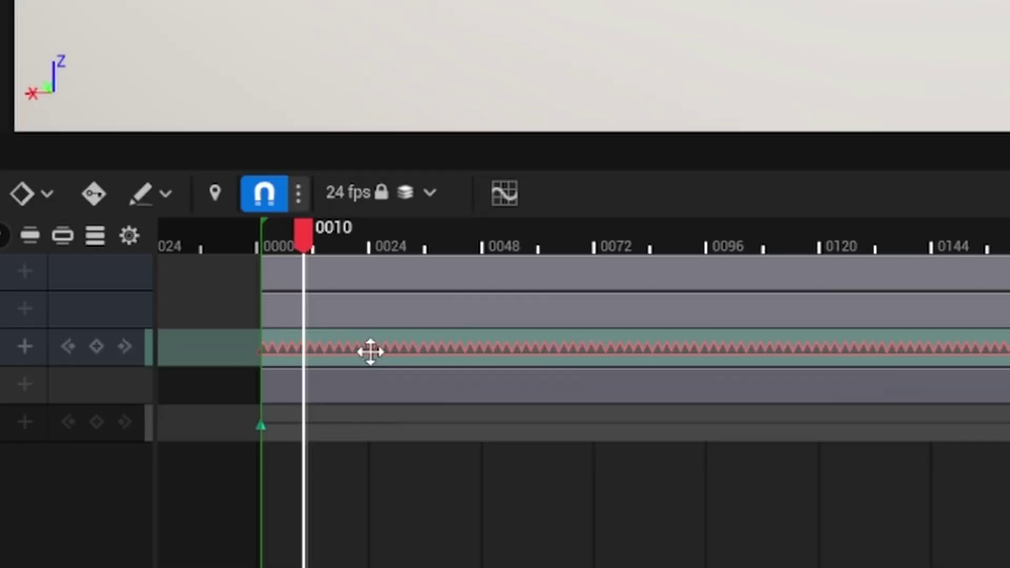
# Snap the track's keys to whole frames and select every key from frame 0035 onward.
pyautogui.rightClick(368, 349)
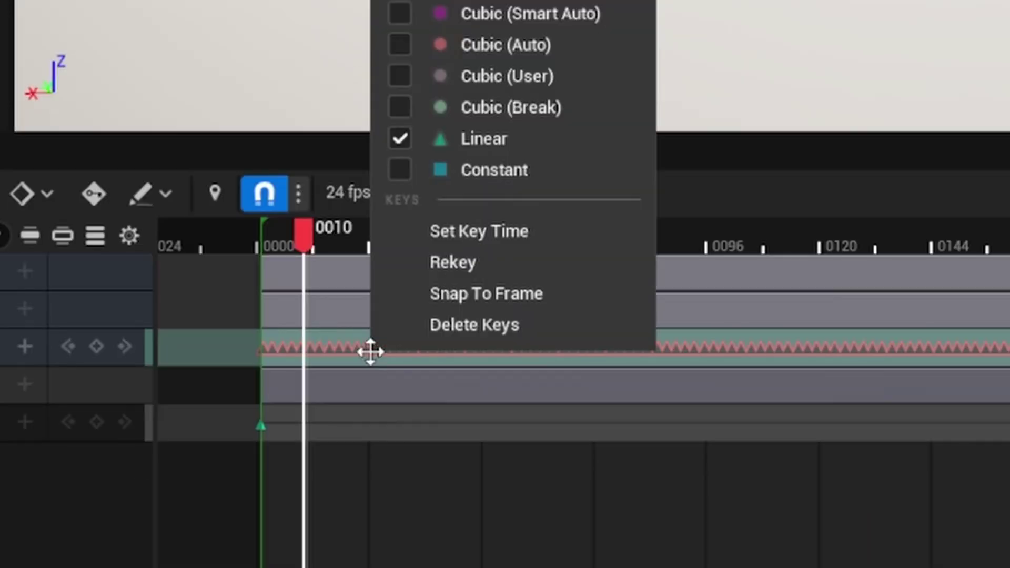
pyautogui.click(537, 289)
pyautogui.click(589, 466)
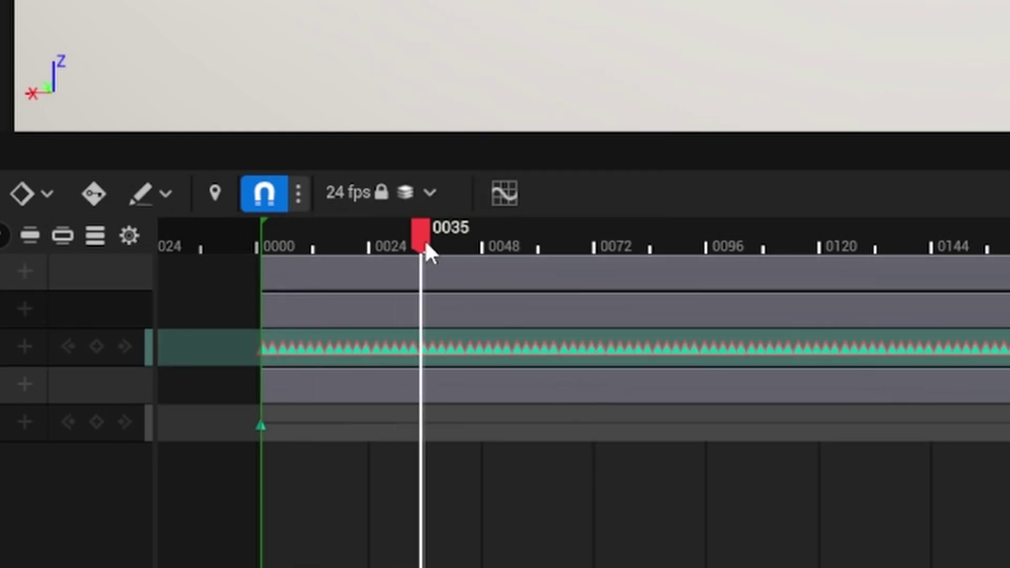
pyautogui.keyDown('ctrl'); pyautogui.scroll(8, 383, 387); pyautogui.keyUp('ctrl')
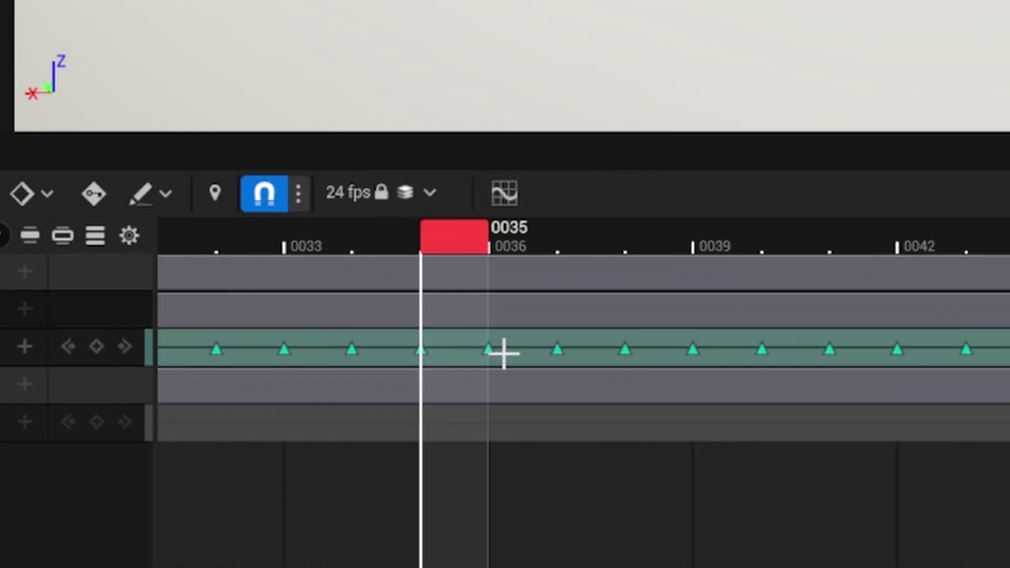
pyautogui.keyDown('ctrl'); pyautogui.scroll(-3, 510, 342); pyautogui.keyUp('ctrl')
pyautogui.moveTo(529, 363); pyautogui.dragTo(1007, 359)
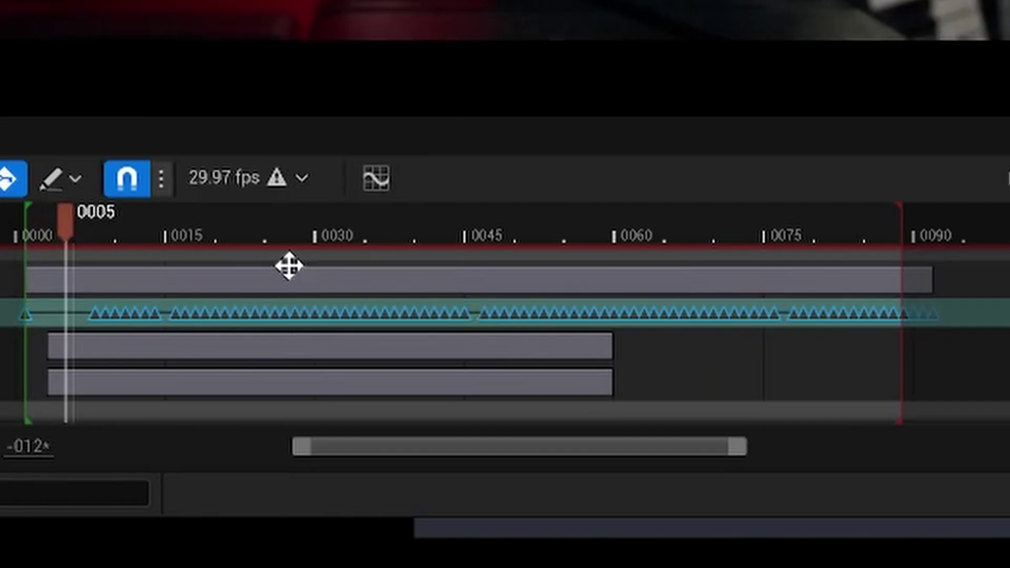
# Shift the selected camera keys two frames earlier, select the later keys, and scrub to review.
pyautogui.keyDown('ctrl'); pyautogui.scroll(5, 289, 263); pyautogui.keyUp('ctrl')
pyautogui.moveTo(723, 315); pyautogui.dragTo(668, 318)
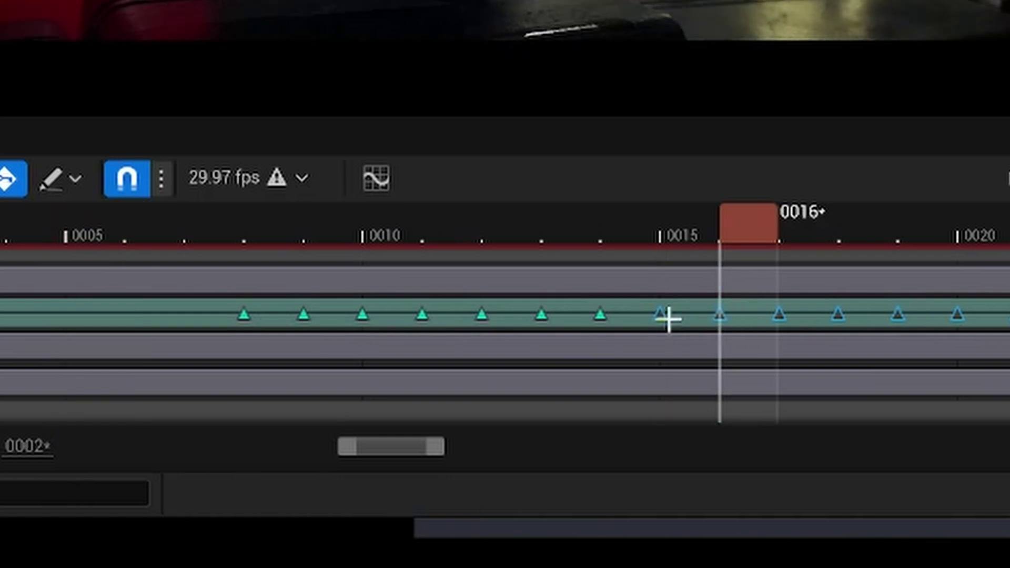
pyautogui.moveTo(451, 346); pyautogui.dragTo(956, 312)
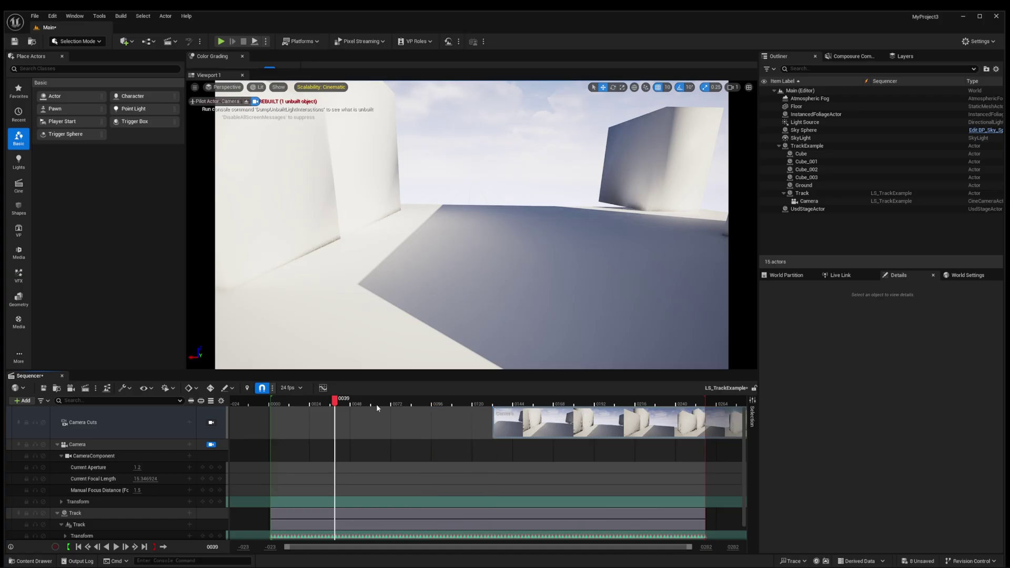
pyautogui.moveTo(377, 407); pyautogui.dragTo(287, 400)
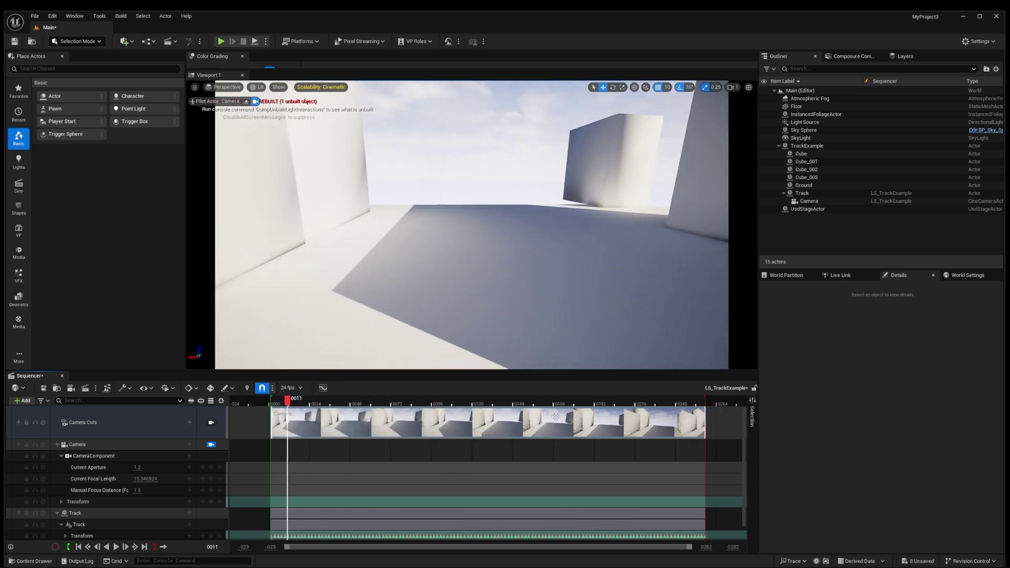
# Create a new folder named MediaPlates in the top-level Content folder.
pyautogui.hotkey('ctrl', 'space')
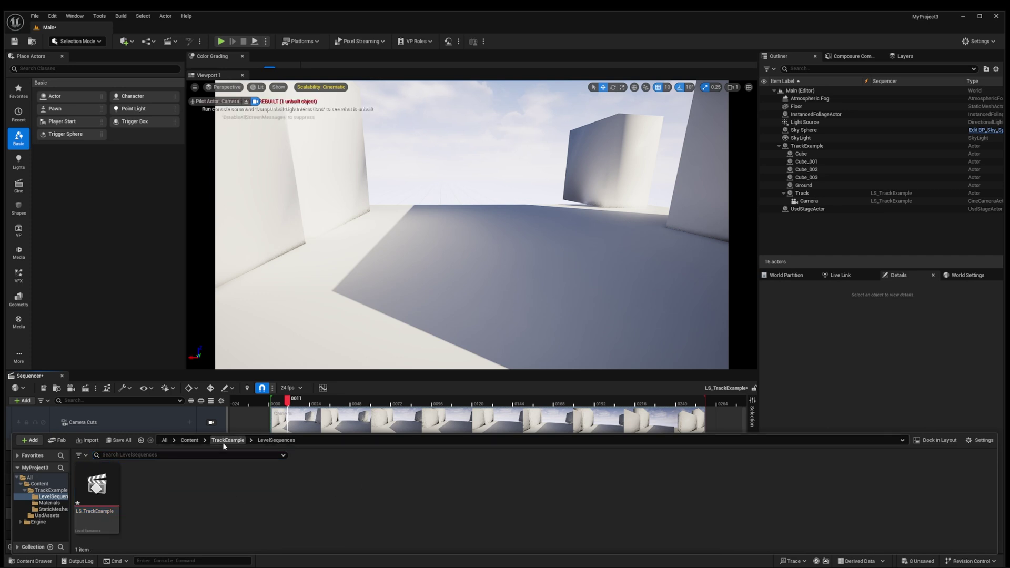
pyautogui.click(192, 440)
pyautogui.rightClick(327, 499)
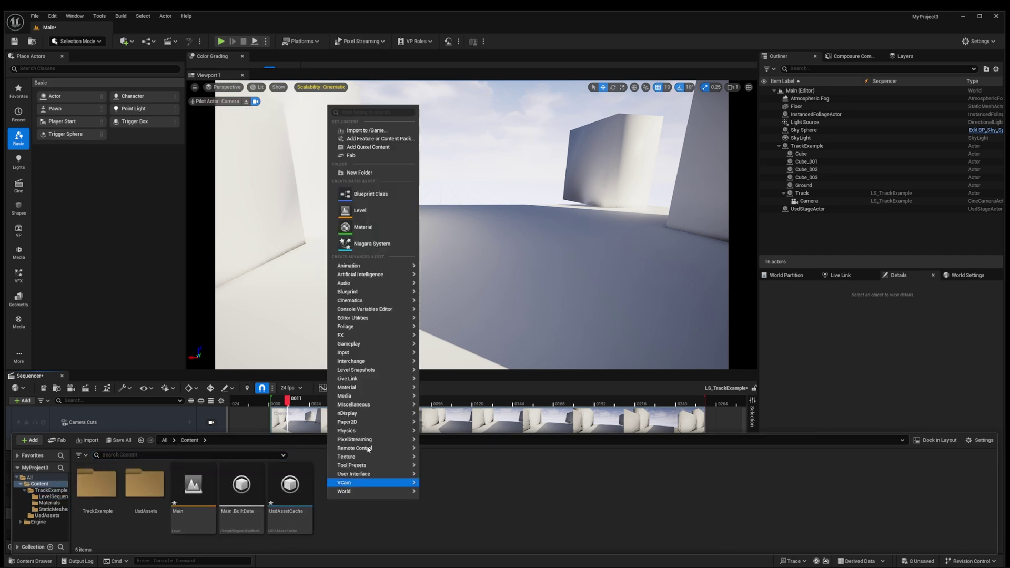
pyautogui.click(359, 172)
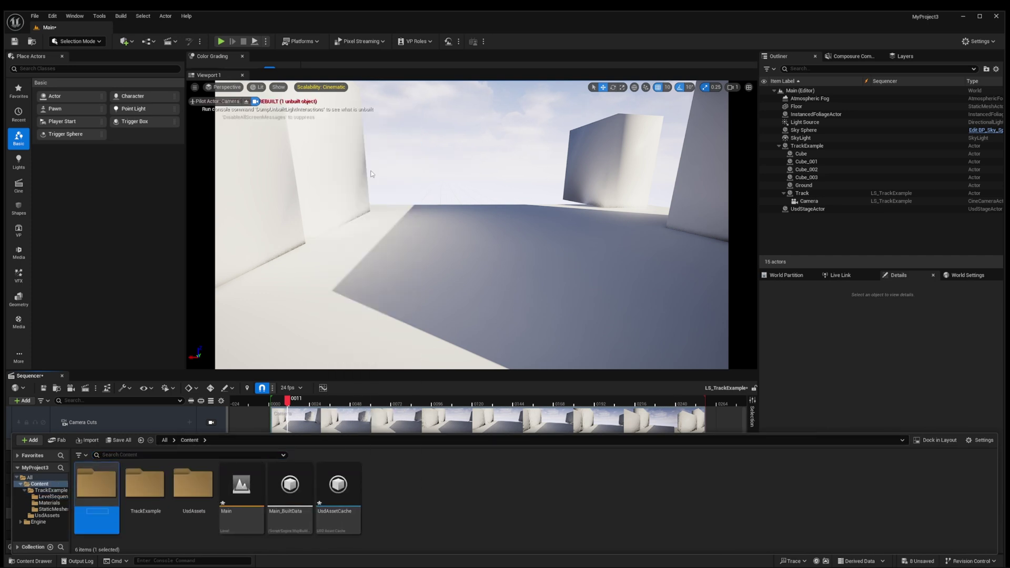
pyautogui.write('Media')
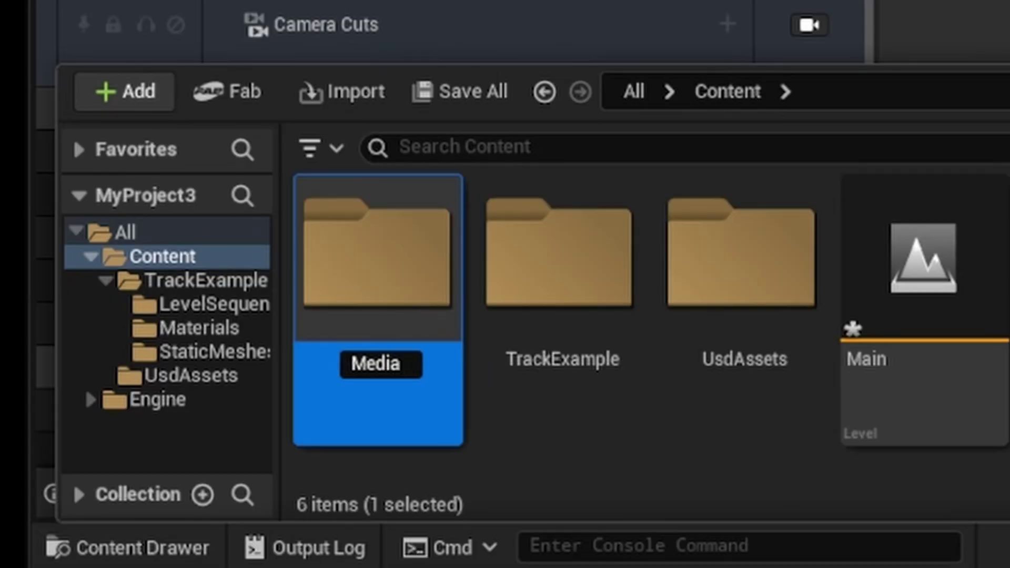
pyautogui.write('Plates')
pyautogui.press('Return')
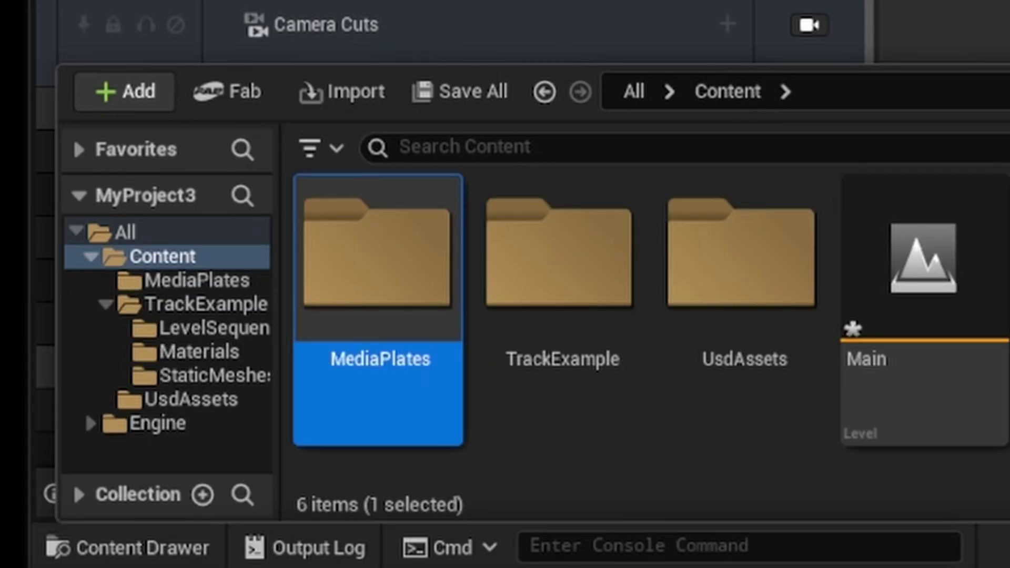
# Inside MediaPlates, add a Media Player asset with its linked MediaTexture.
pyautogui.doubleClick(374, 234)
pyautogui.rightClick(497, 300)
pyautogui.moveTo(651, 0)
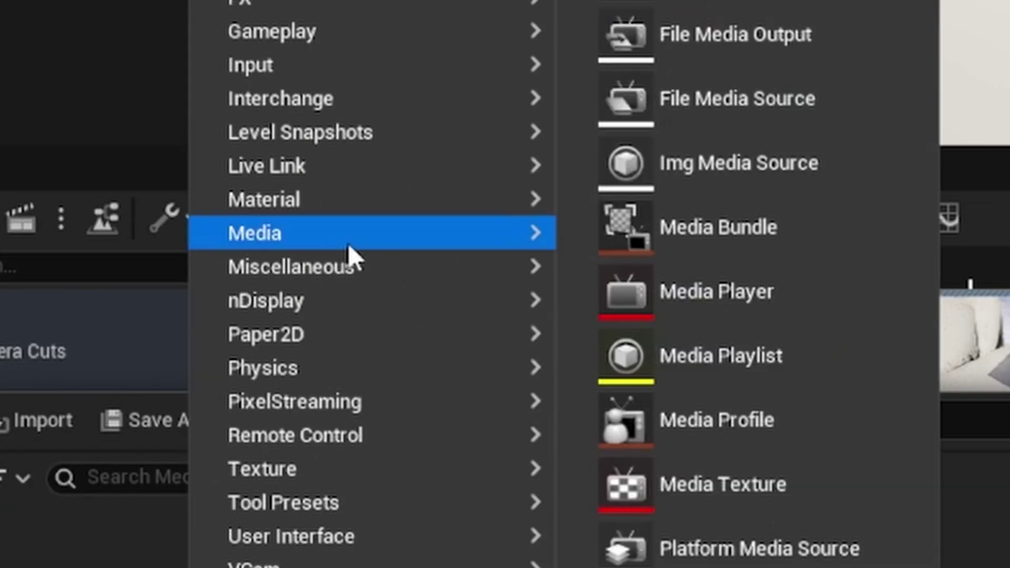
pyautogui.click(614, 276)
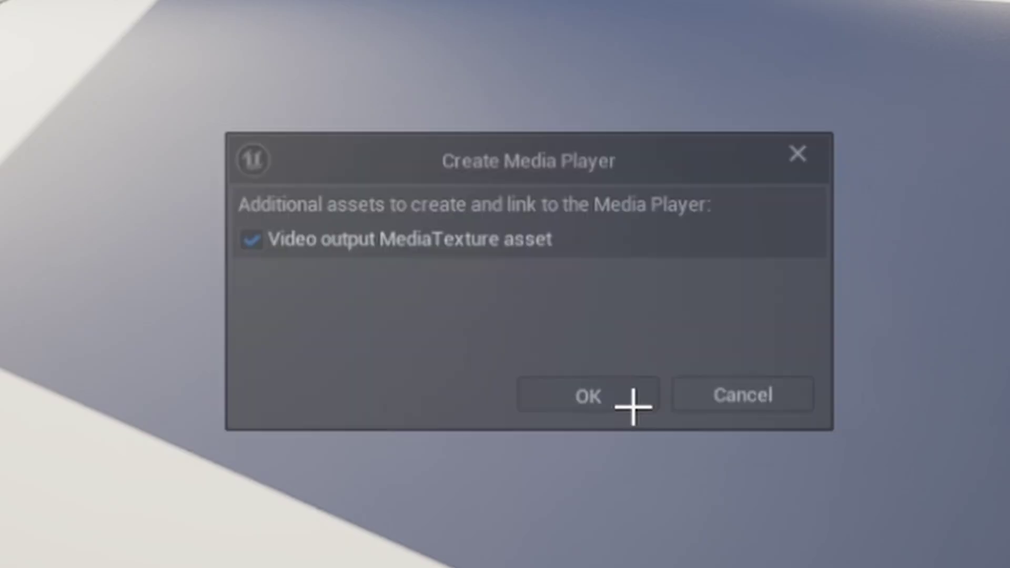
pyautogui.click(633, 407)
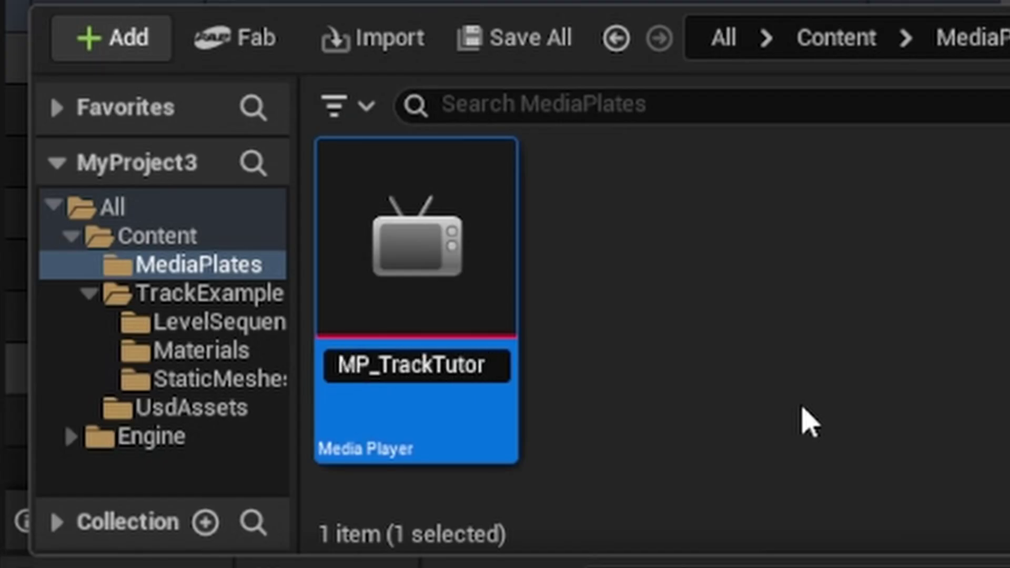
# Confirm the media player's name and create an Img Media Source named IMS_TrackTutorial.
pyautogui.press('Return')
pyautogui.rightClick(914, 390)
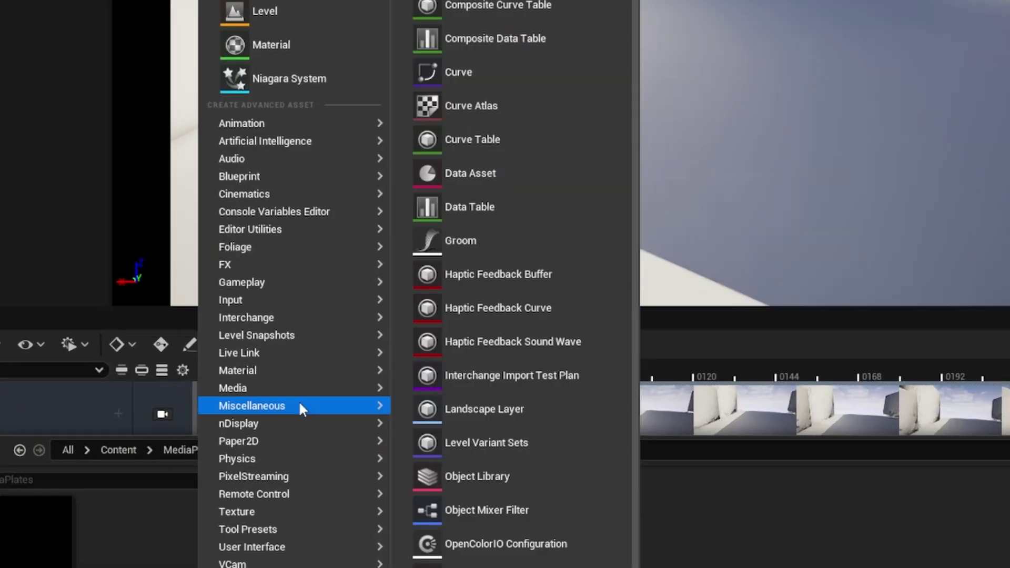
pyautogui.moveTo(278, 346)
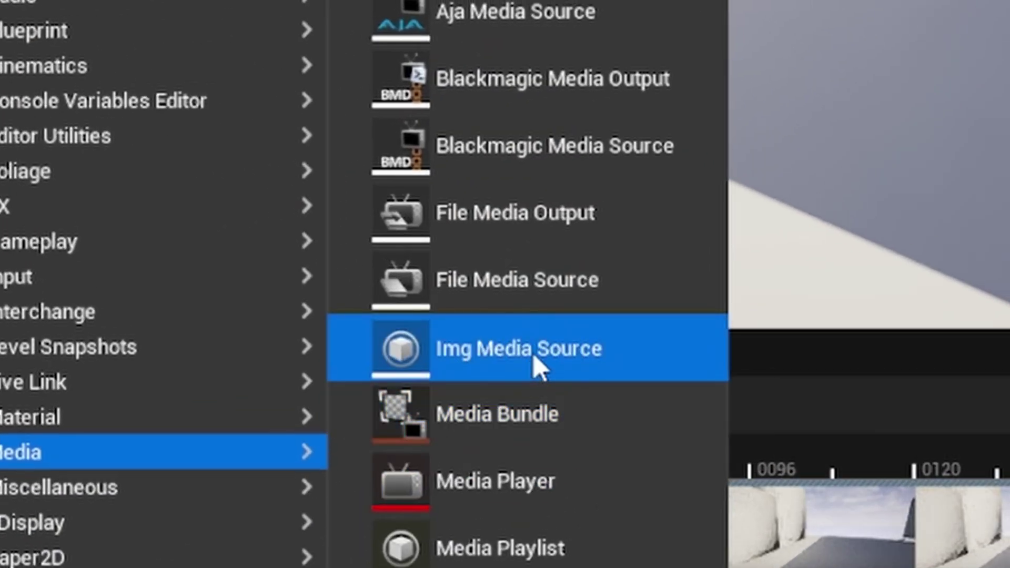
pyautogui.click(534, 350)
pyautogui.write('IMS_TrackTuto')
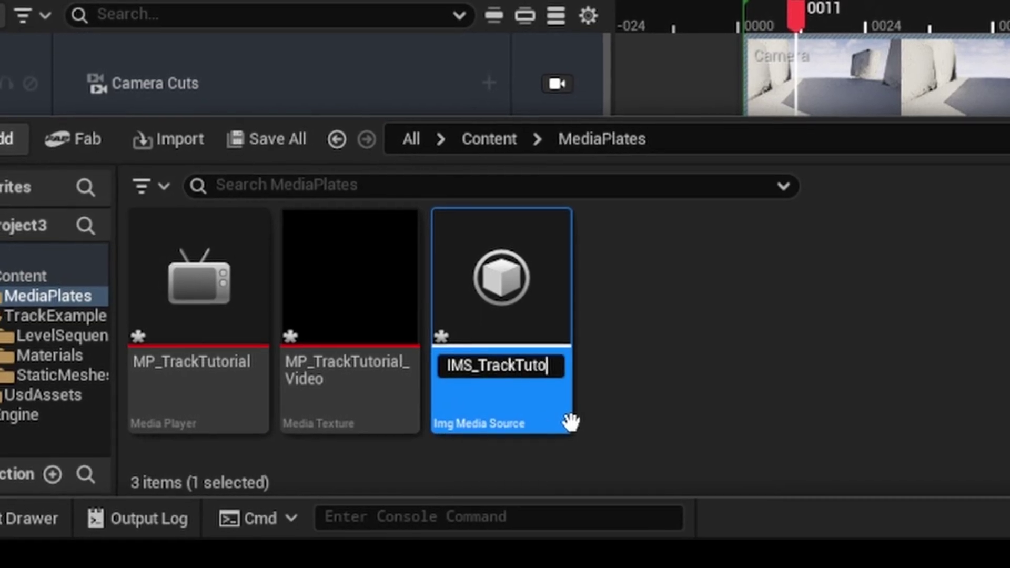
pyautogui.write('rial')
pyautogui.press('Return')
# Set IMS_TrackTutorial's Sequence Path to D:/Unreal_IMS and Frame Rate Override to 24 fps (film).
pyautogui.click(622, 386)
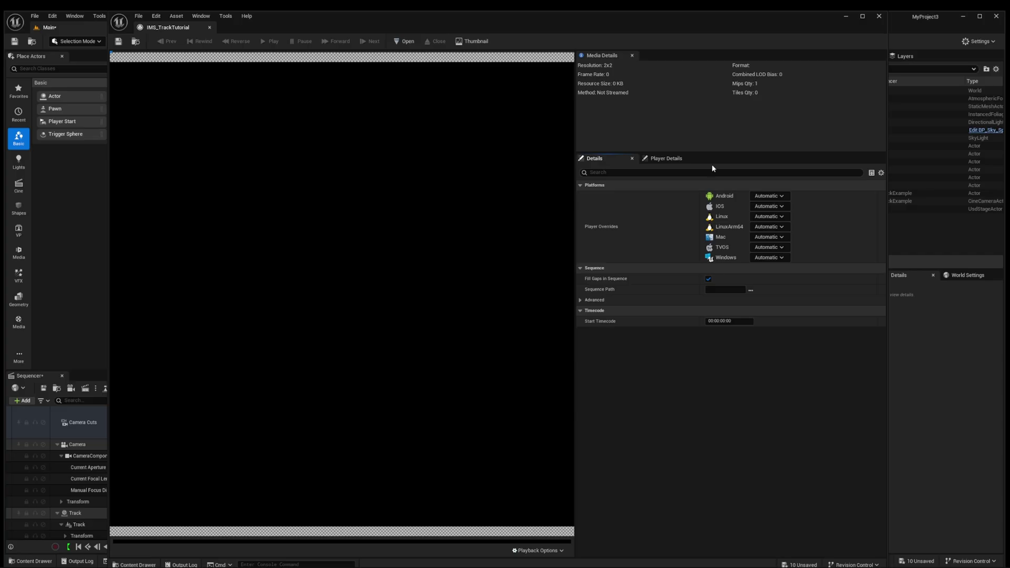
pyautogui.click(750, 289)
pyautogui.doubleClick(205, 78)
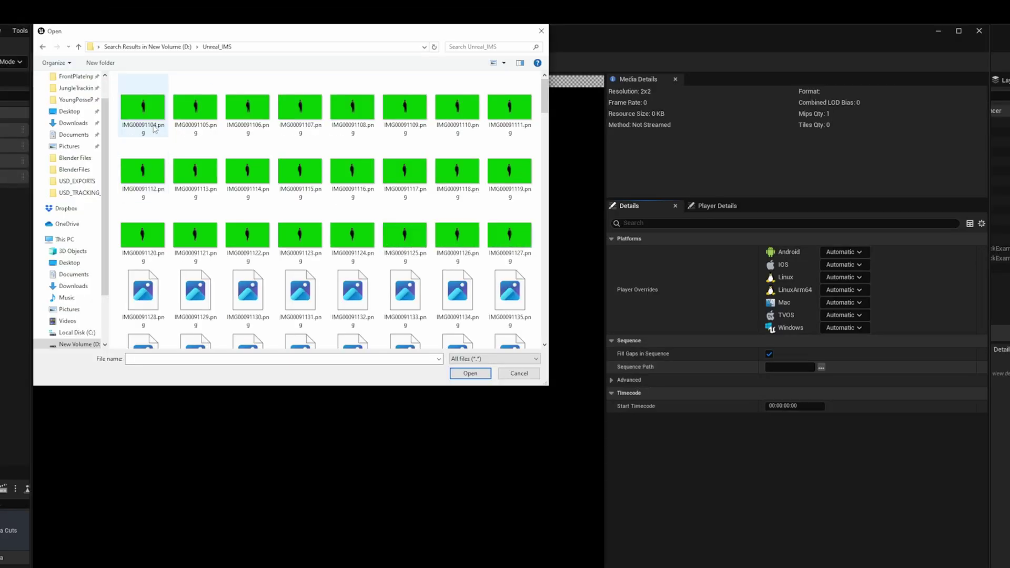
pyautogui.click(471, 373)
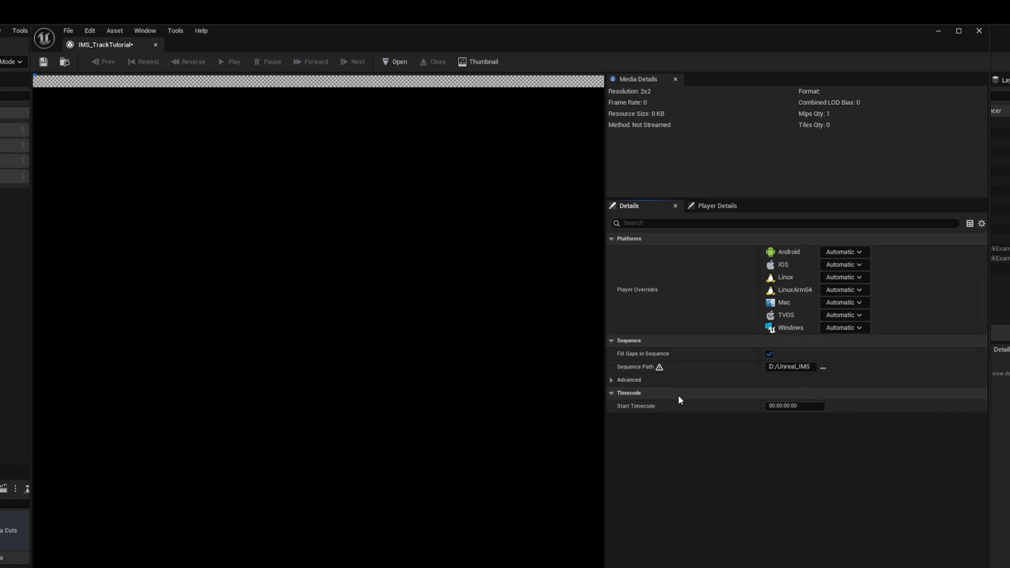
pyautogui.click(613, 380)
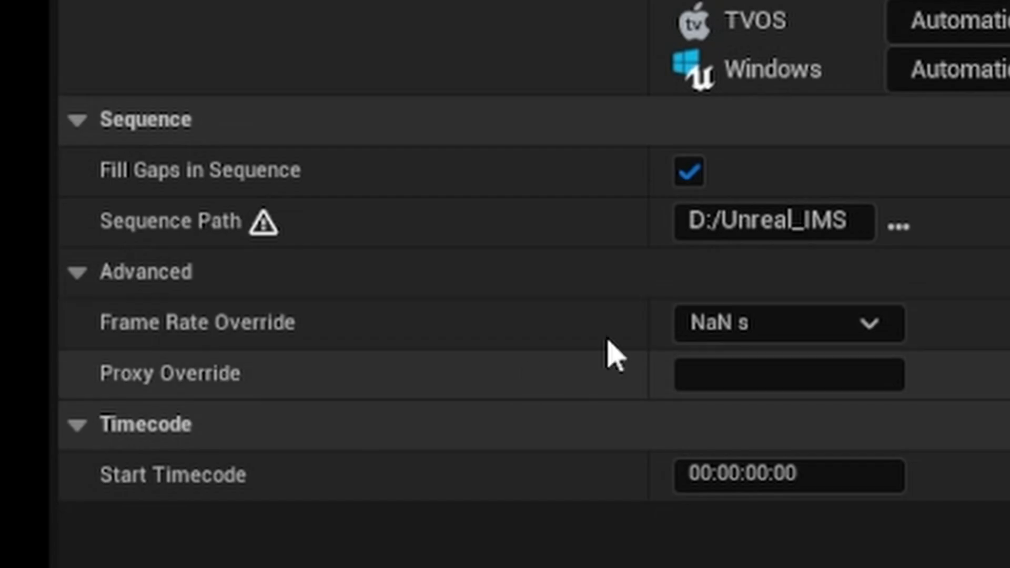
pyautogui.click(779, 394)
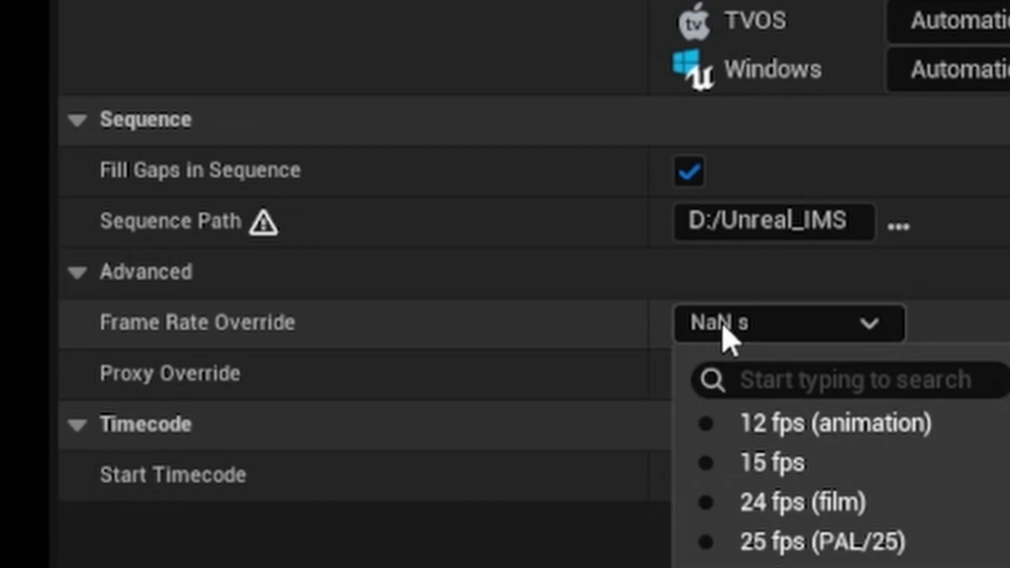
pyautogui.click(777, 511)
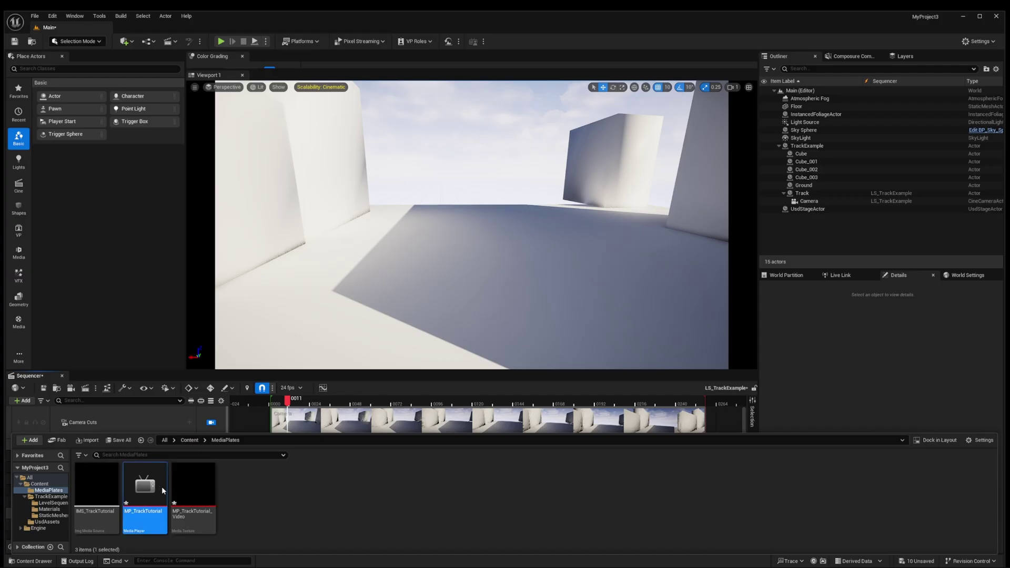
# Play IMS_TrackTutorial in MP_TrackTutorial, then create MP_TrackTutorial_Video_Mat from the video texture.
pyautogui.doubleClick(163, 490)
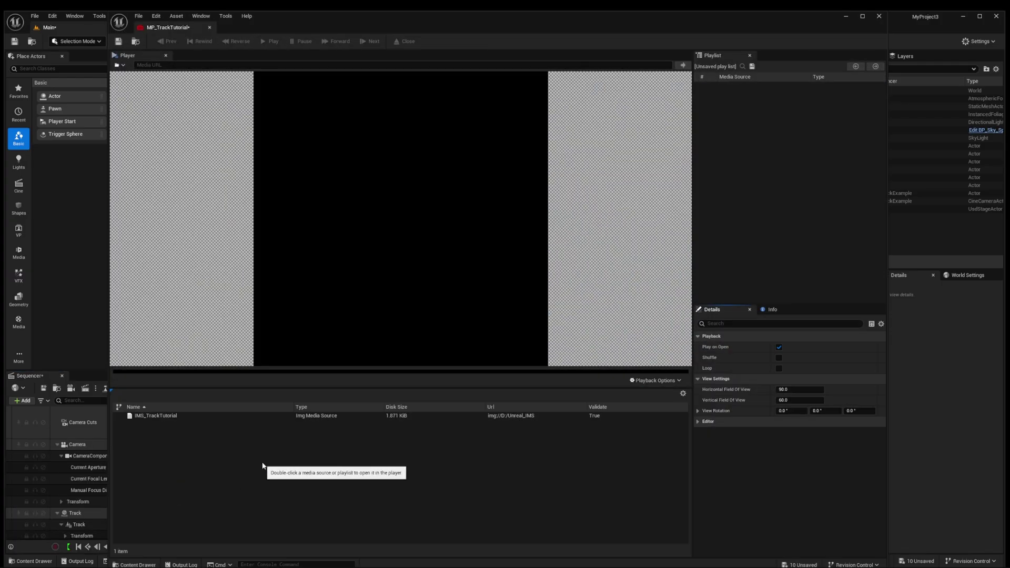
pyautogui.doubleClick(216, 415)
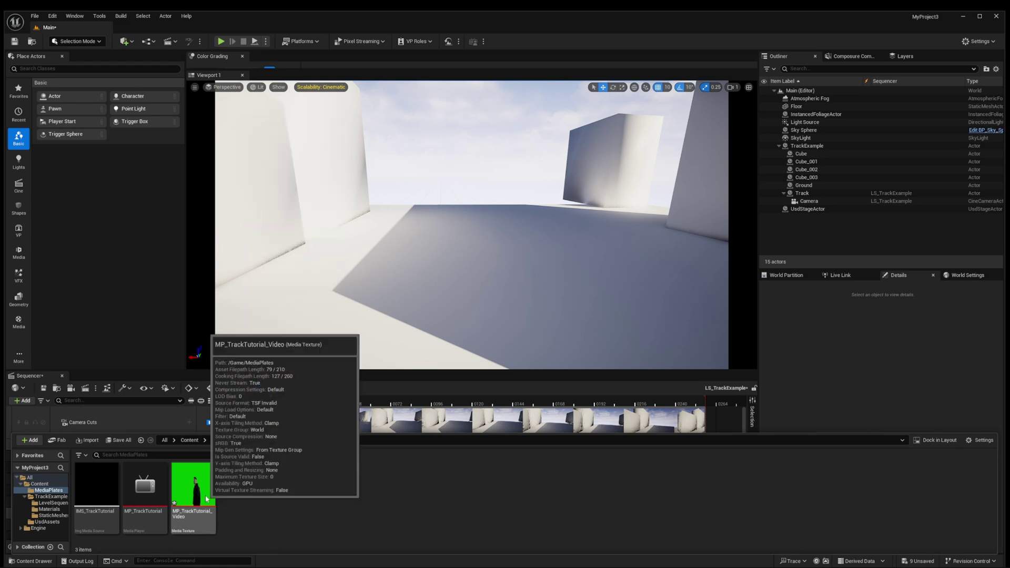
pyautogui.rightClick(204, 495)
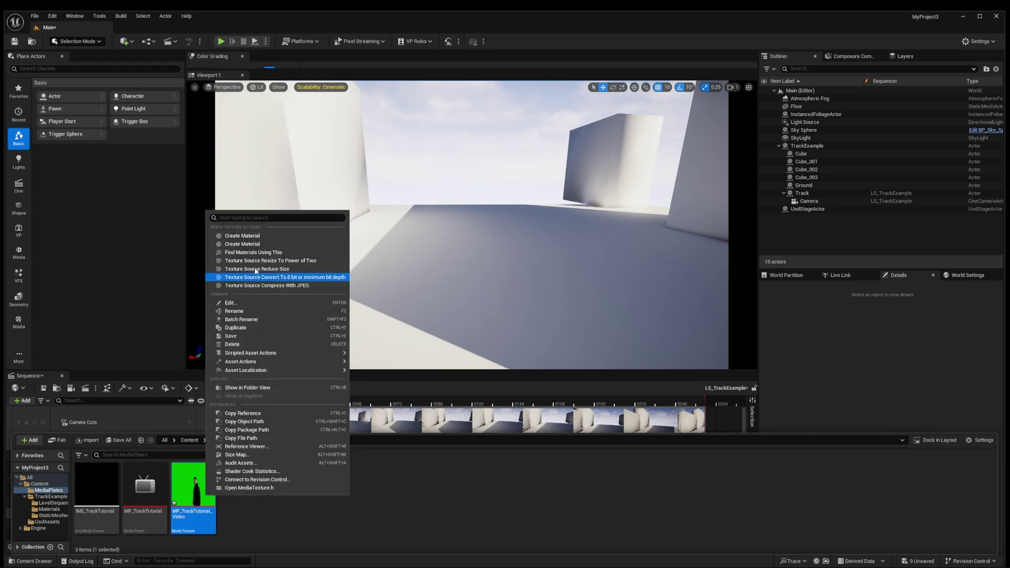
pyautogui.click(255, 239)
pyautogui.press('Return')
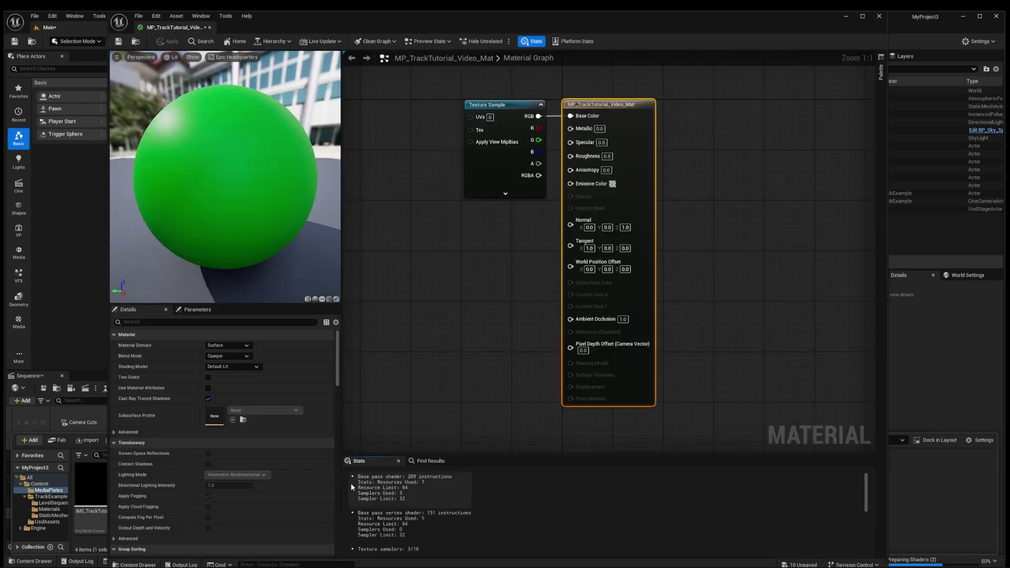
# Add an MF_Chromakeyer node fed by the texture's RGB and set Blend Mode to Translucent.
pyautogui.rightClick(559, 203)
pyautogui.write('mf')
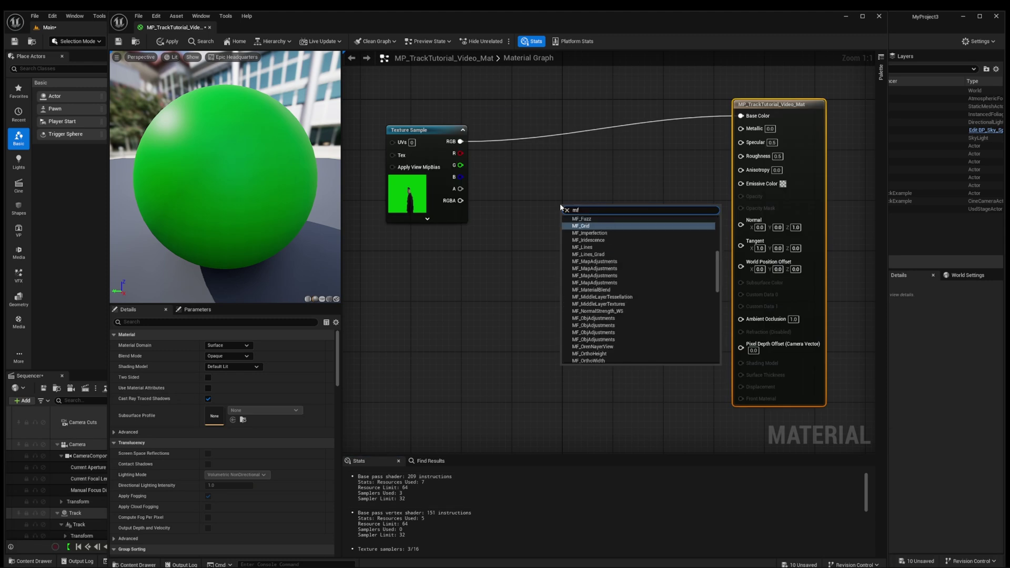
pyautogui.click(624, 226)
pyautogui.moveTo(573, 245); pyautogui.dragTo(528, 198)
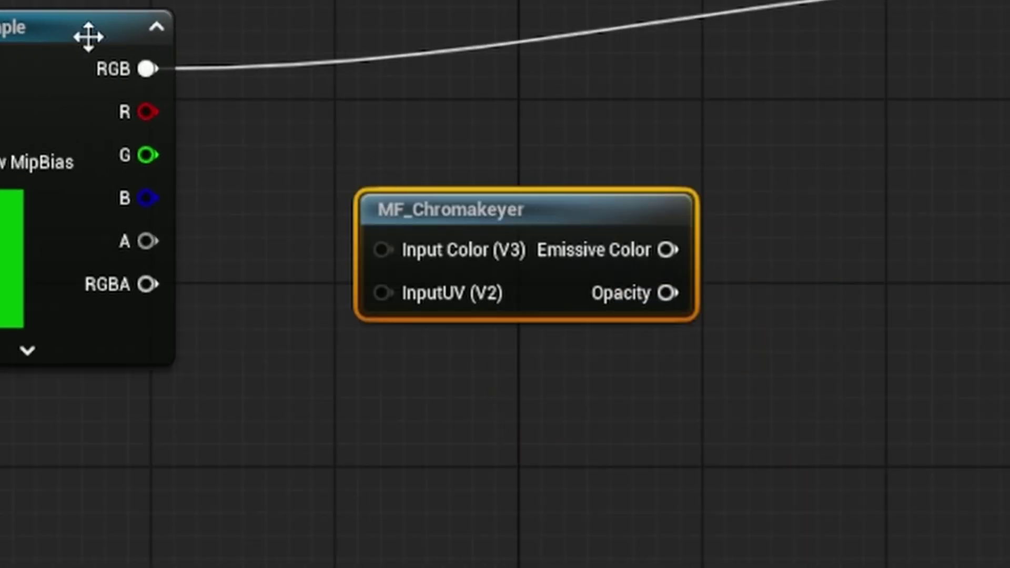
pyautogui.moveTo(132, 74); pyautogui.dragTo(385, 255)
pyautogui.click(376, 298)
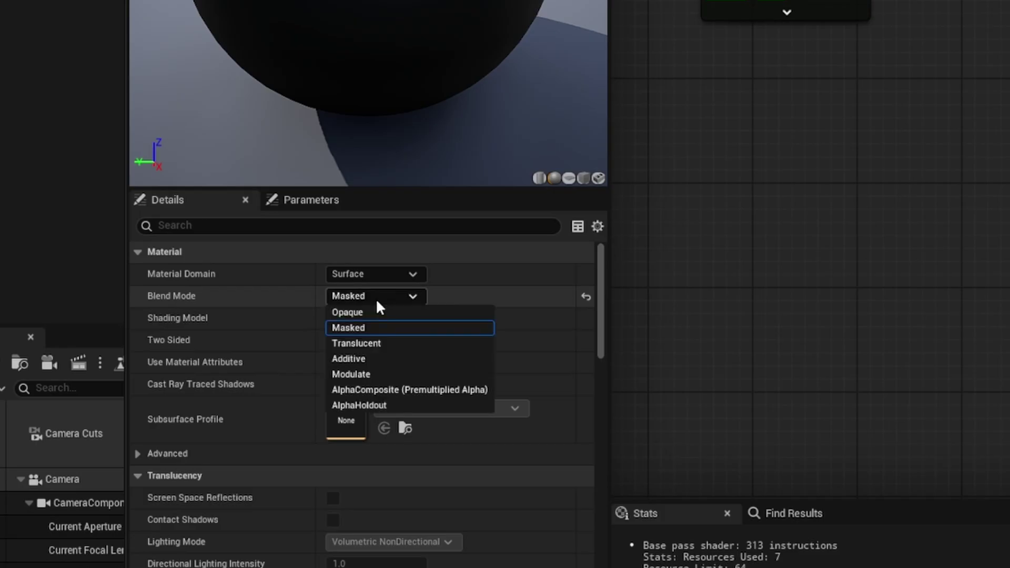
pyautogui.click(390, 345)
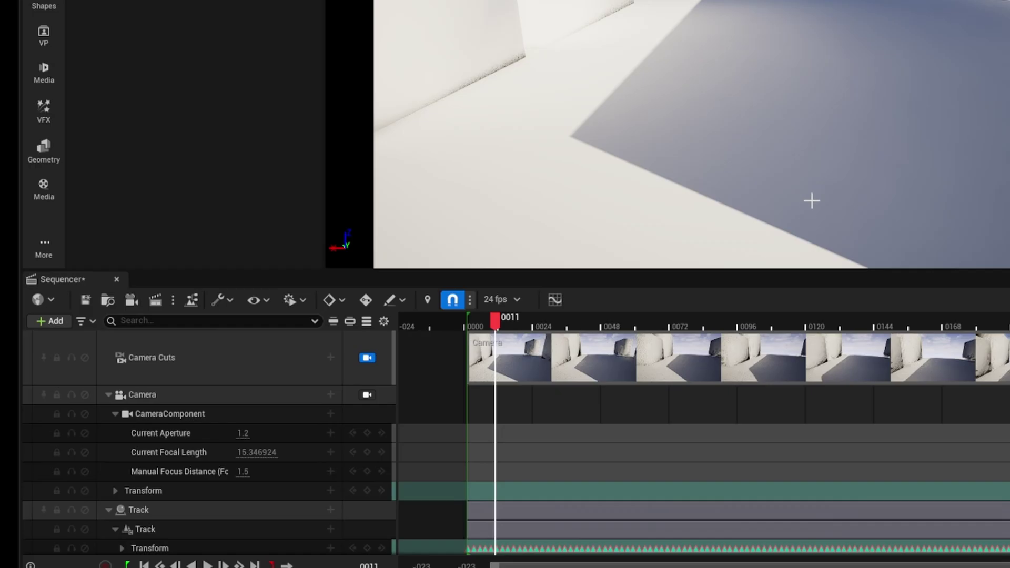
# Override Alpha Min to 0.056 in the keyer material instance and preview the keyed actor.
pyautogui.hotkey('ctrl', 'space')
pyautogui.click(421, 468)
pyautogui.rightClick(432, 474)
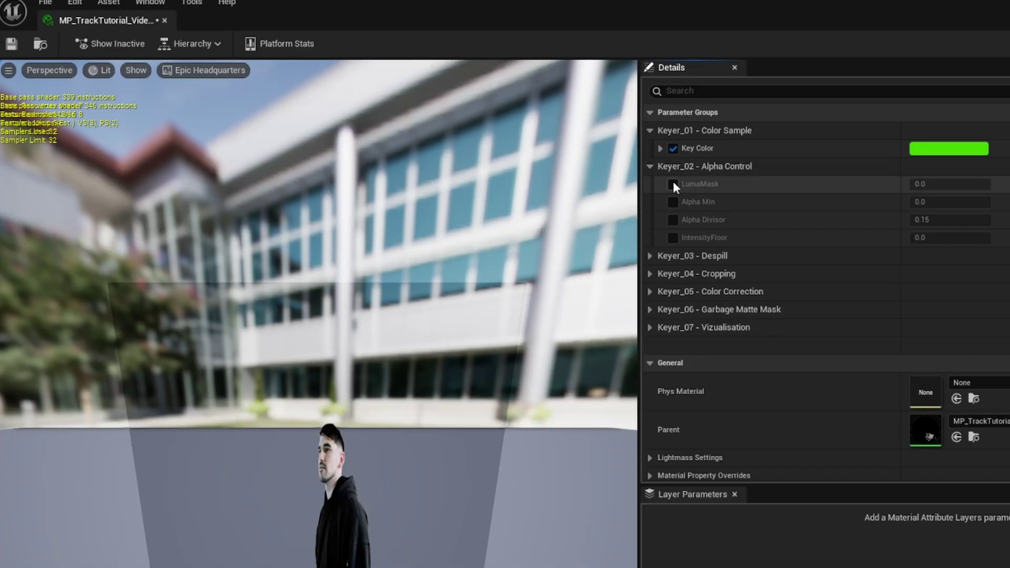
pyautogui.click(673, 202)
pyautogui.click(926, 201)
pyautogui.write('0.336')
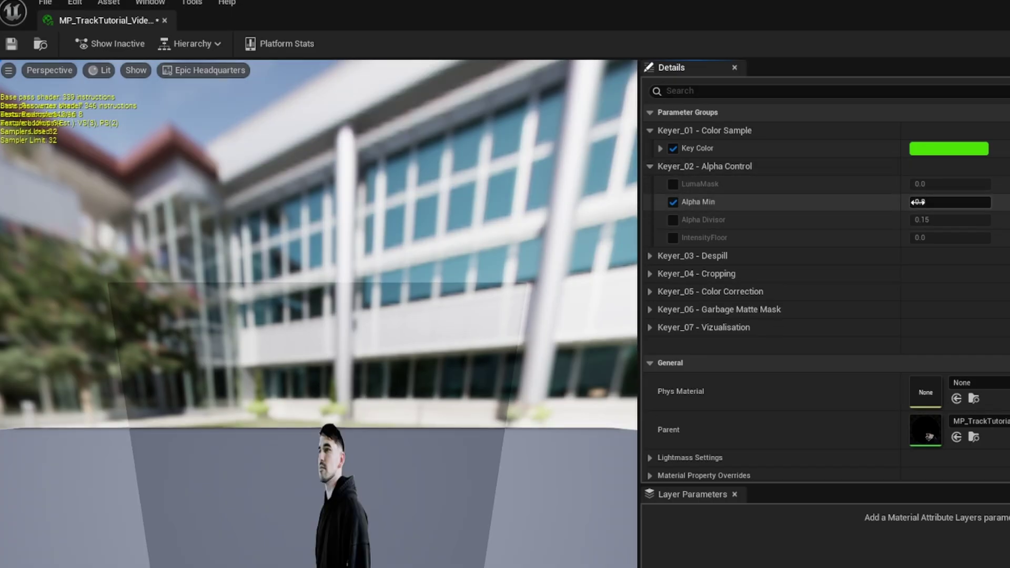
pyautogui.moveTo(926, 201); pyautogui.dragTo(894, 202)
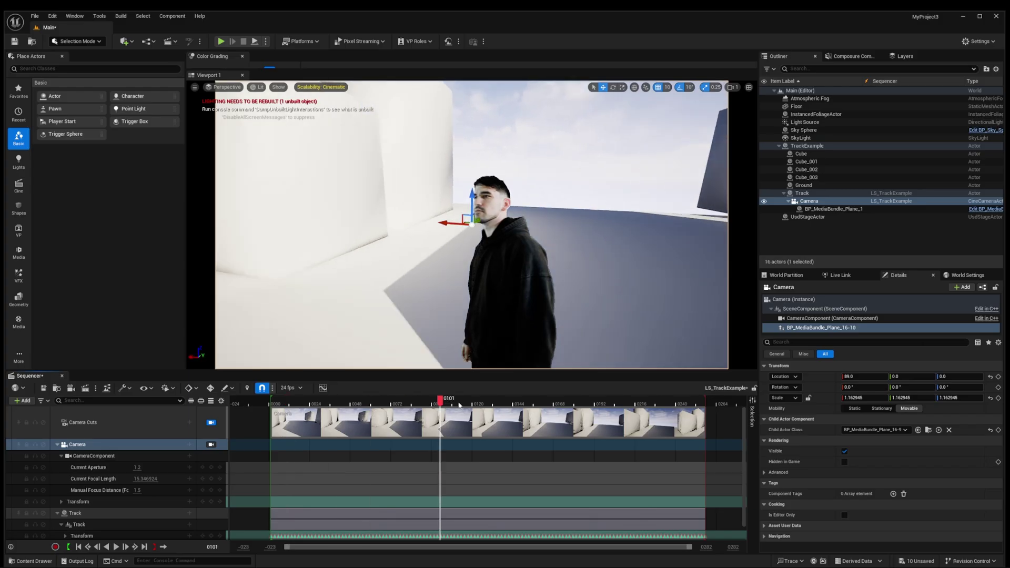
pyautogui.moveTo(458, 405); pyautogui.dragTo(368, 402)
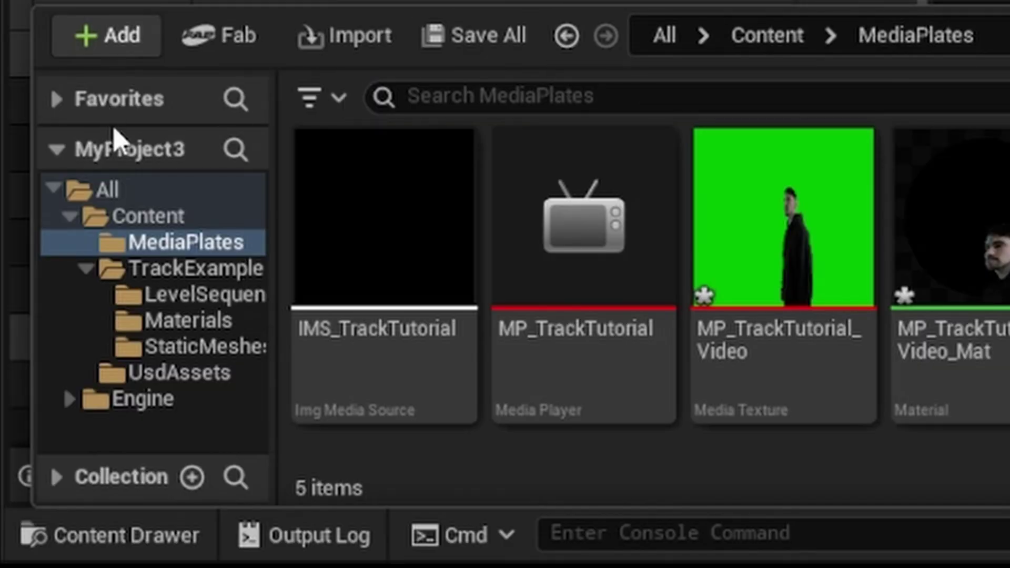
# Find BP_MediaBundle_Plane_16-9 among all assets and attach it to CameraComponent.
pyautogui.click(143, 191)
pyautogui.click(566, 93)
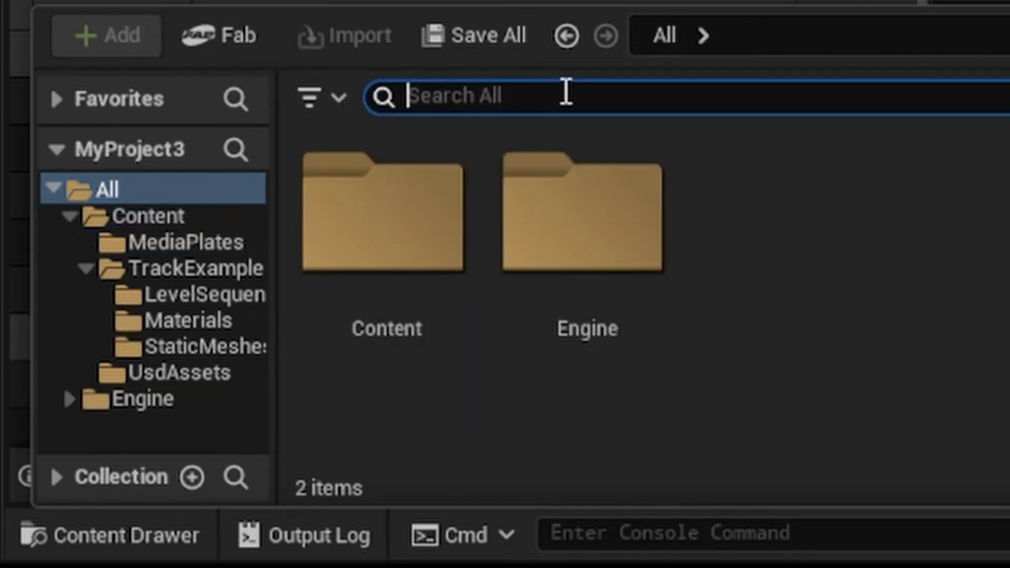
pyautogui.write('media bund')
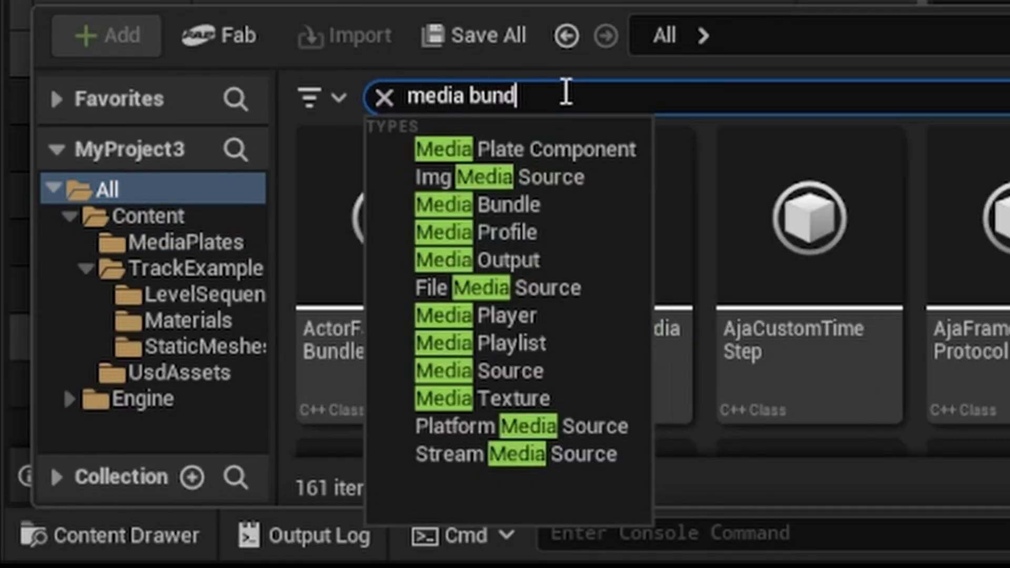
pyautogui.click(663, 236)
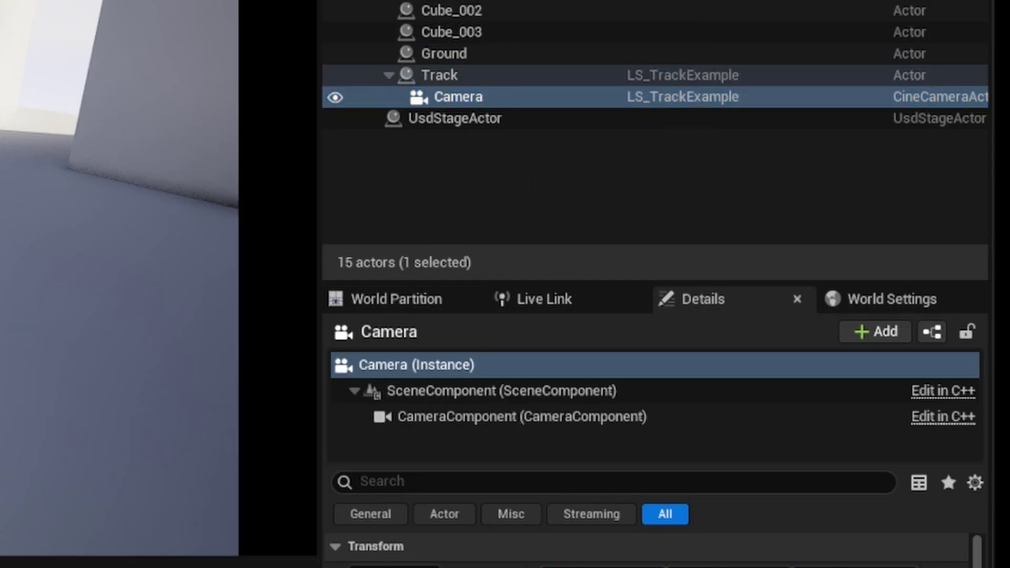
pyautogui.moveTo(251, 504); pyautogui.dragTo(529, 418)
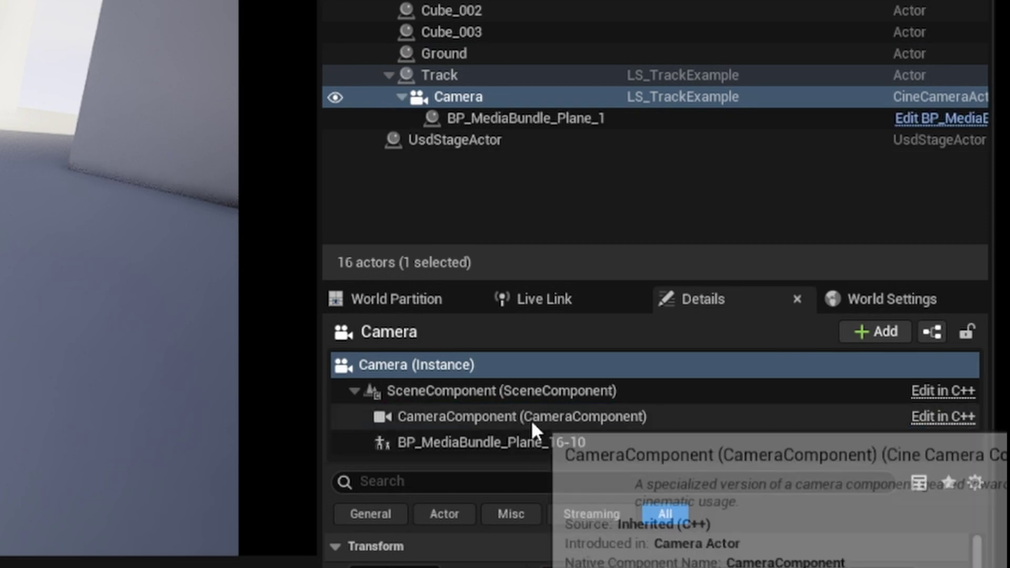
pyautogui.click(511, 446)
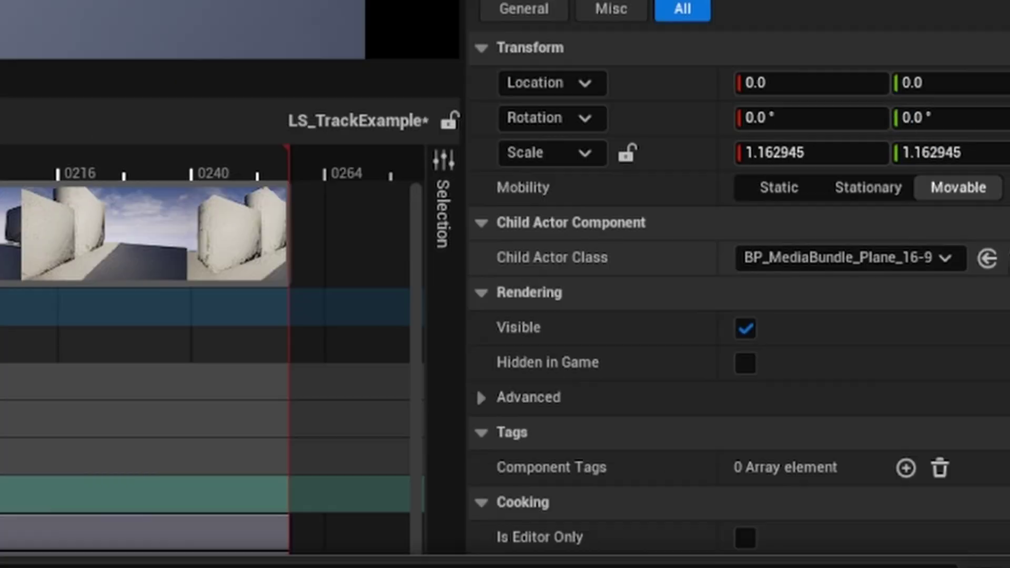
# Give the bundle's plane the keyed video material, set Location X to 89, and scrub to check.
pyautogui.hotkey('ctrl', 'space')
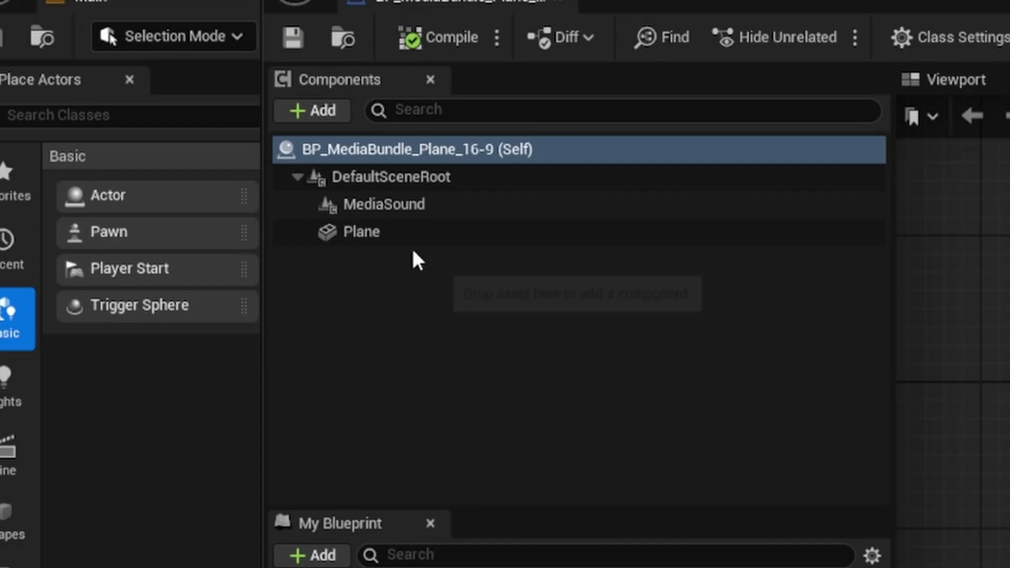
pyautogui.click(401, 234)
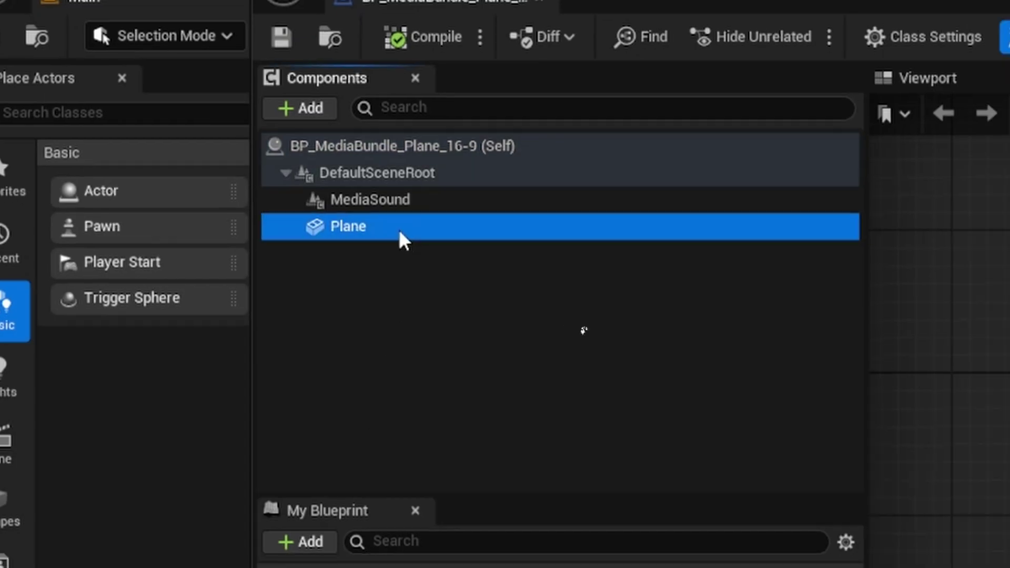
pyautogui.click(873, 295)
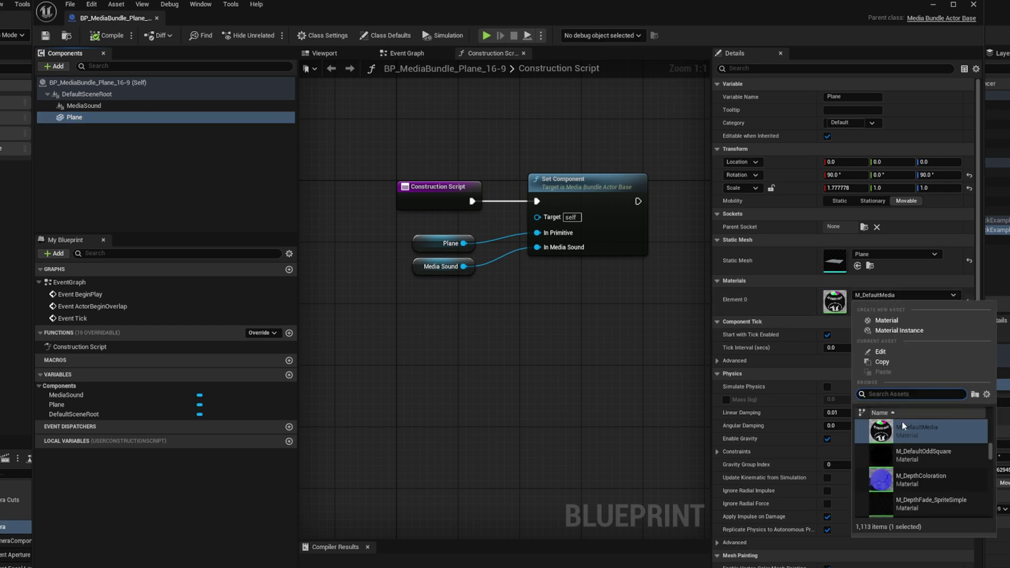
pyautogui.hotkey('ctrl', 'space')
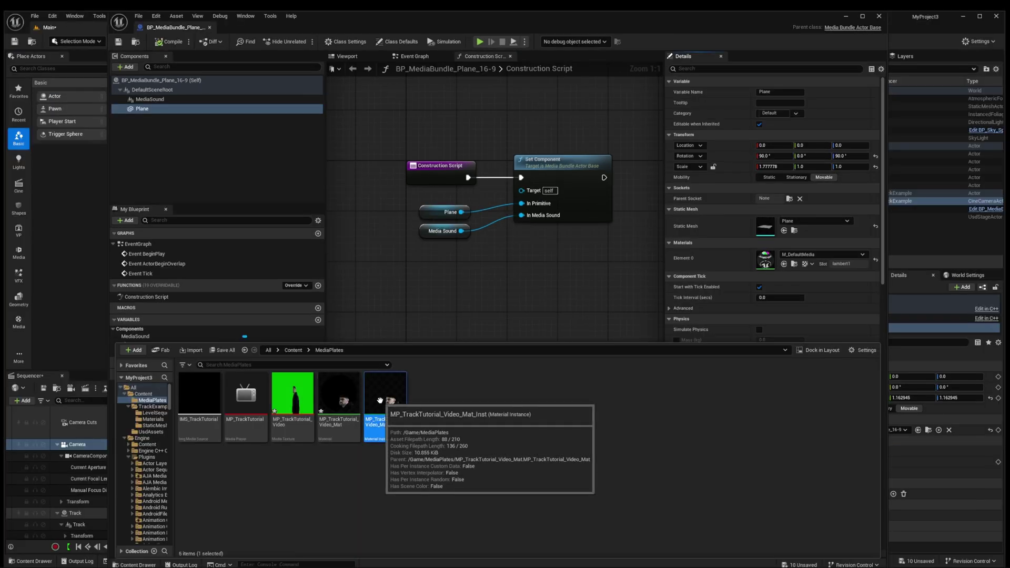
pyautogui.moveTo(380, 401); pyautogui.dragTo(799, 259)
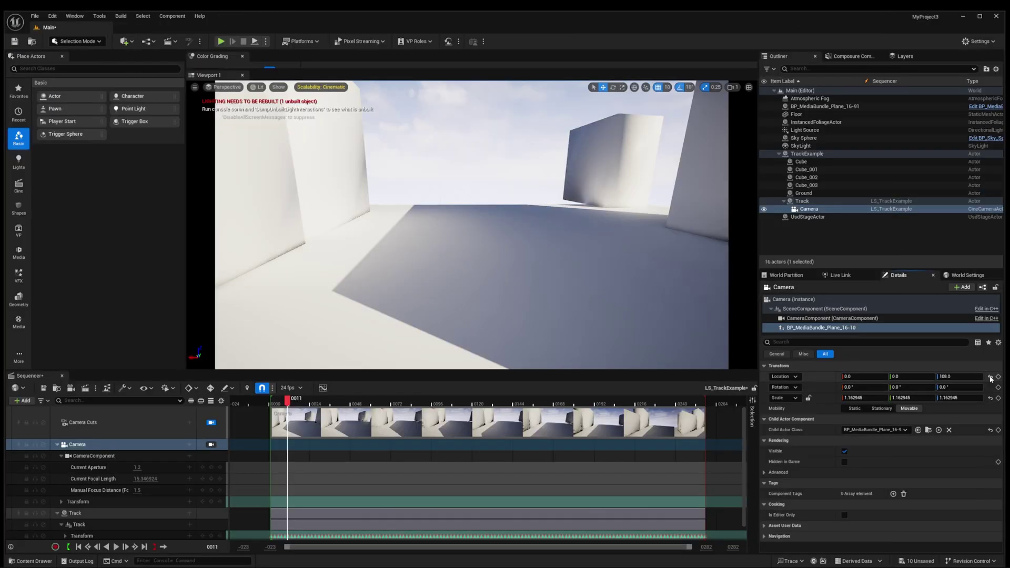
pyautogui.write('89')
pyautogui.press('Return')
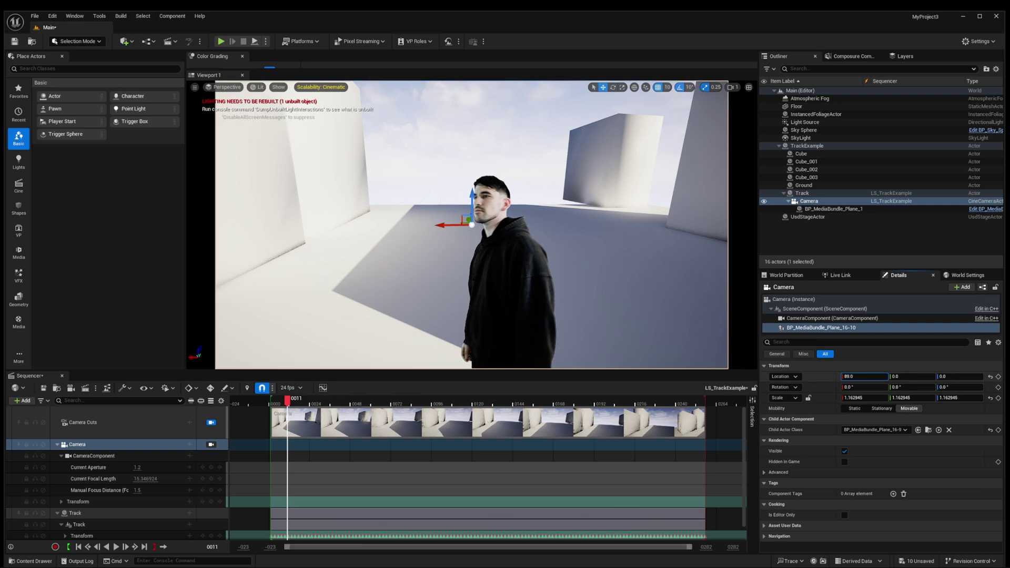
pyautogui.moveTo(337, 401); pyautogui.dragTo(384, 410)
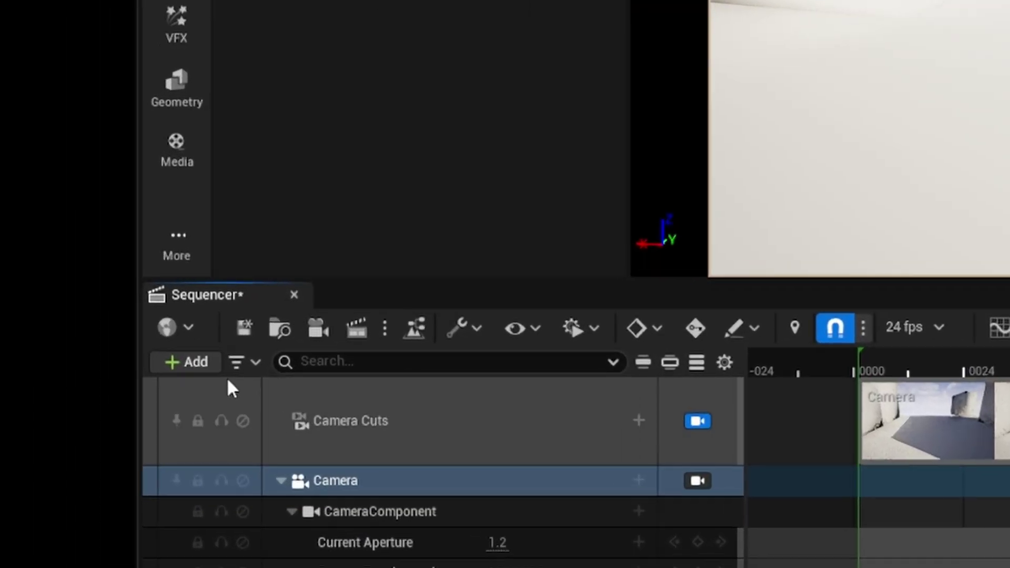
# Add a Media track to the sequence with IMS_TrackTutorial as its media source.
pyautogui.click(29, 399)
pyautogui.click(321, 305)
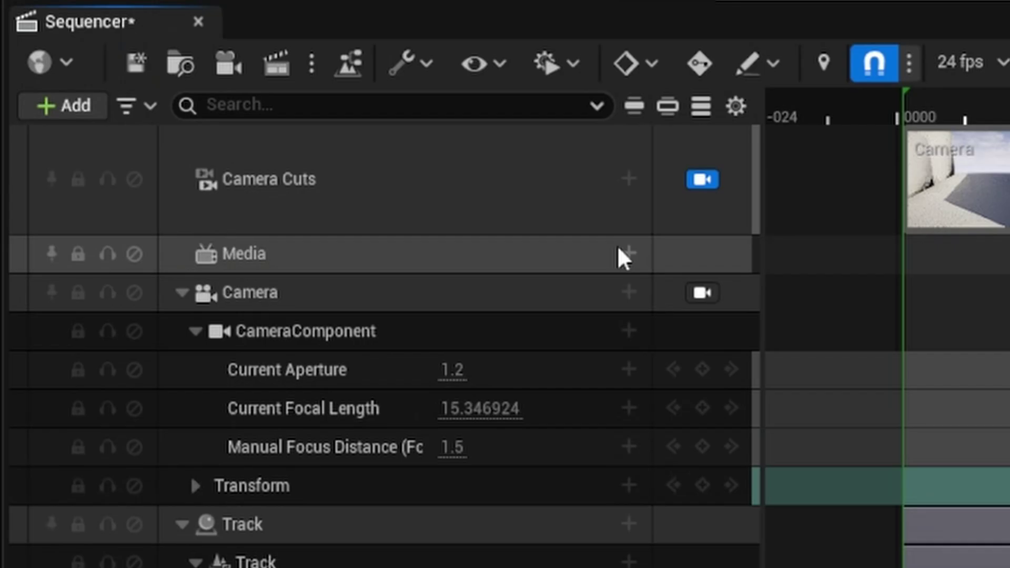
pyautogui.click(833, 500)
pyautogui.moveTo(895, 545)
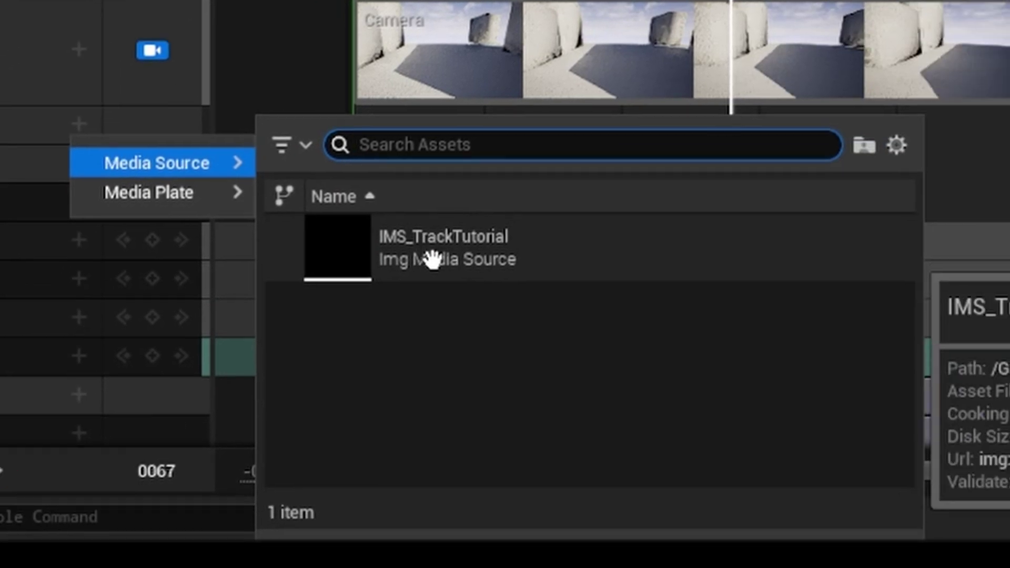
pyautogui.click(903, 368)
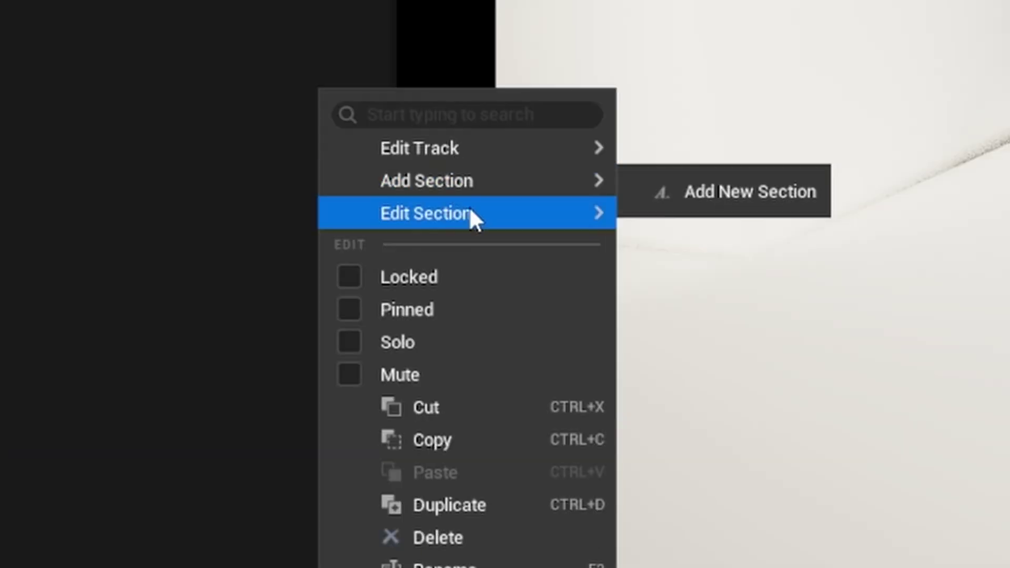
# In the media section's advanced settings, enable an external media player set to MP_TrackTutorial.
pyautogui.moveTo(473, 210)
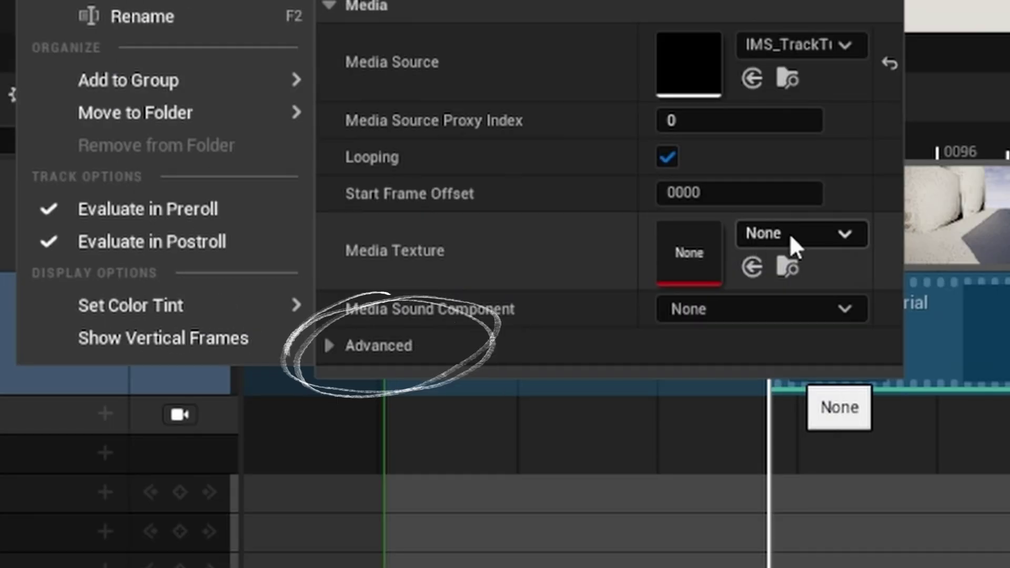
pyautogui.click(329, 345)
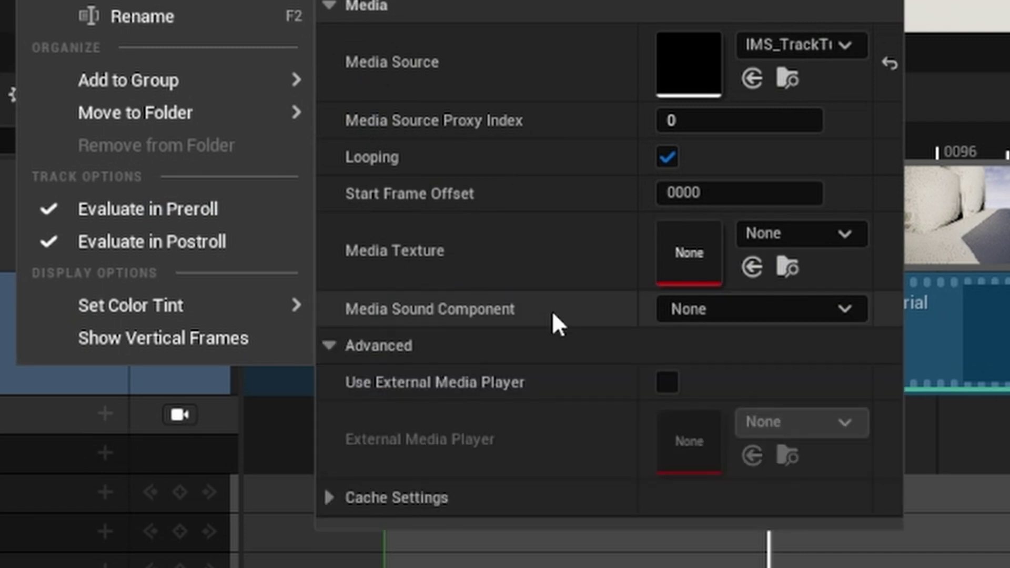
pyautogui.click(667, 383)
pyautogui.click(783, 421)
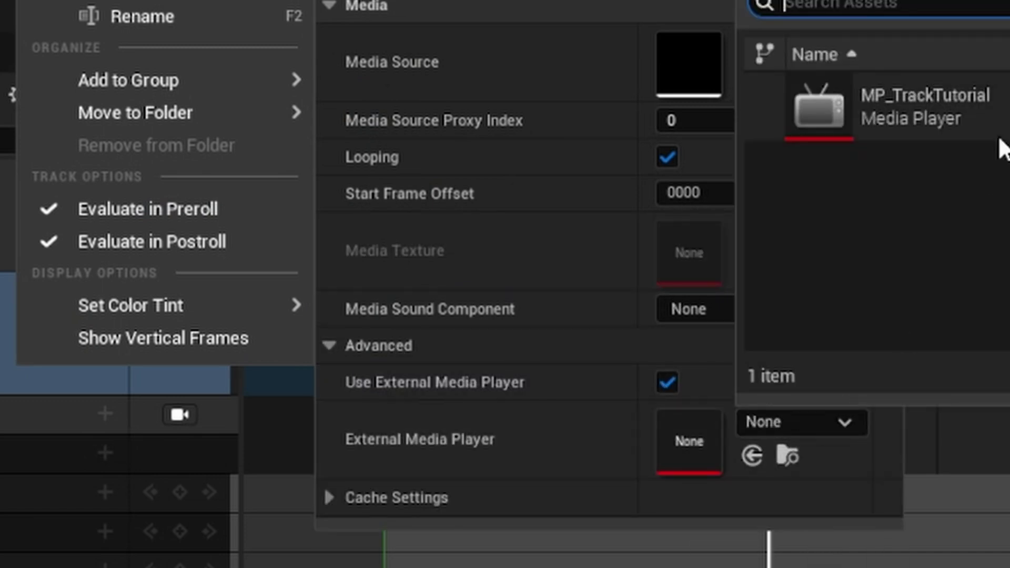
pyautogui.click(894, 111)
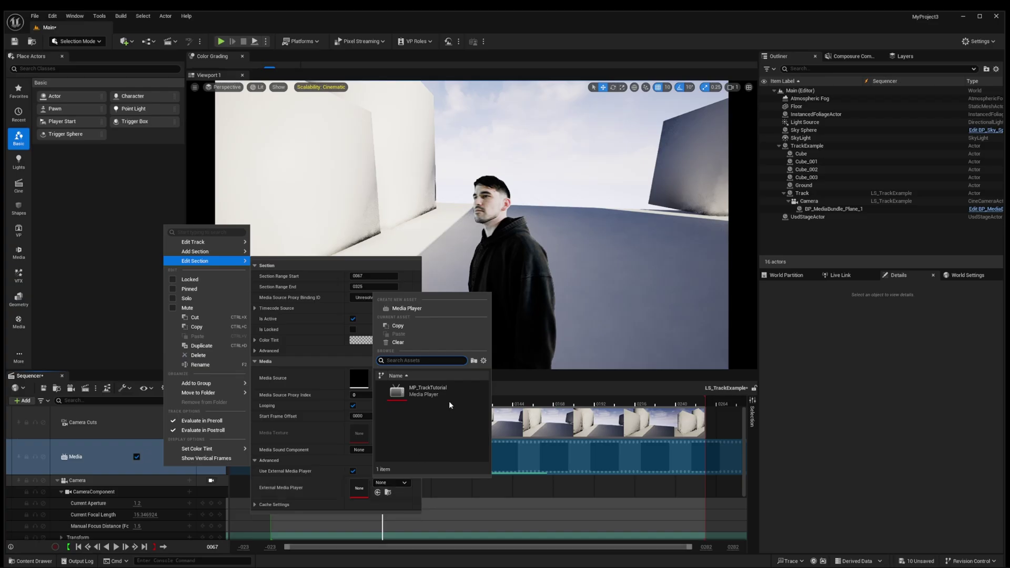
pyautogui.click(450, 403)
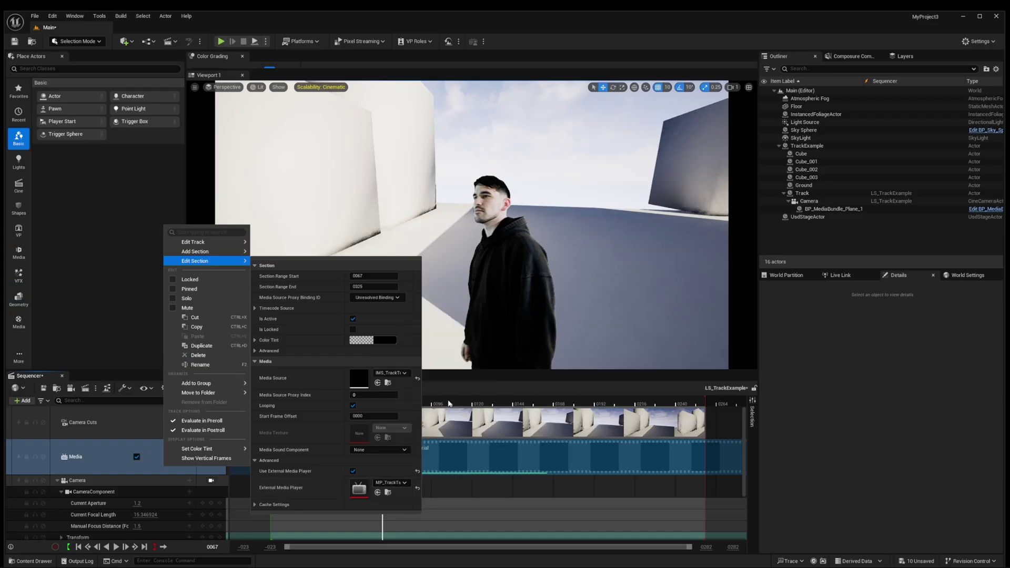
pyautogui.click(460, 492)
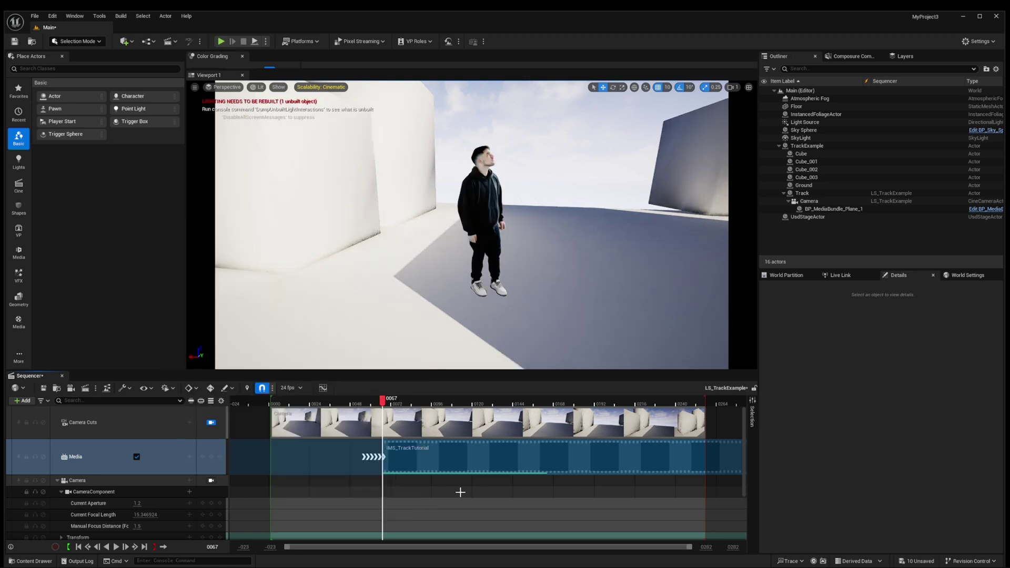
# Move the media section to start at frame 0000 and play the sequence.
pyautogui.moveTo(446, 461); pyautogui.dragTo(330, 460)
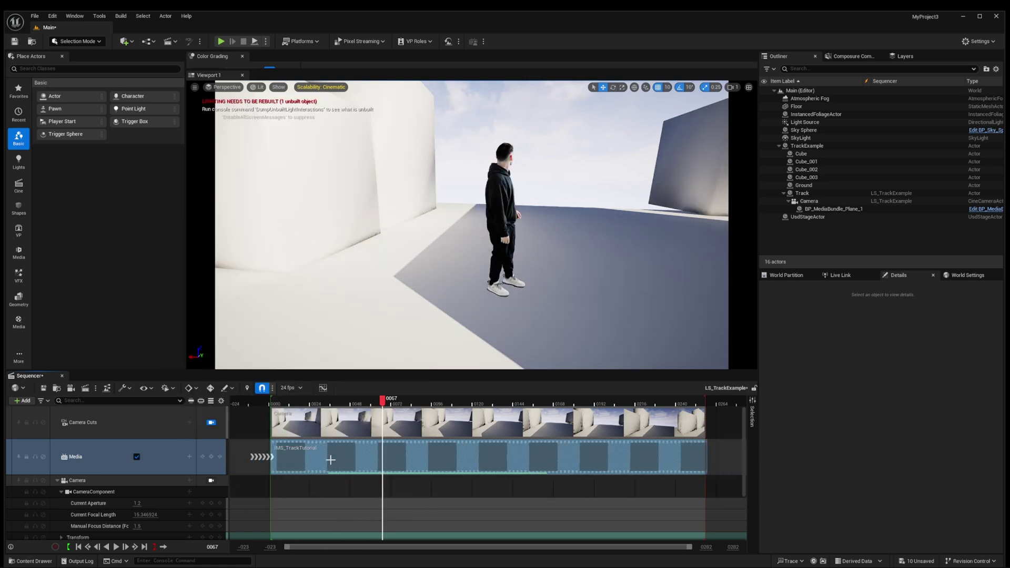
pyautogui.moveTo(383, 401); pyautogui.dragTo(297, 404)
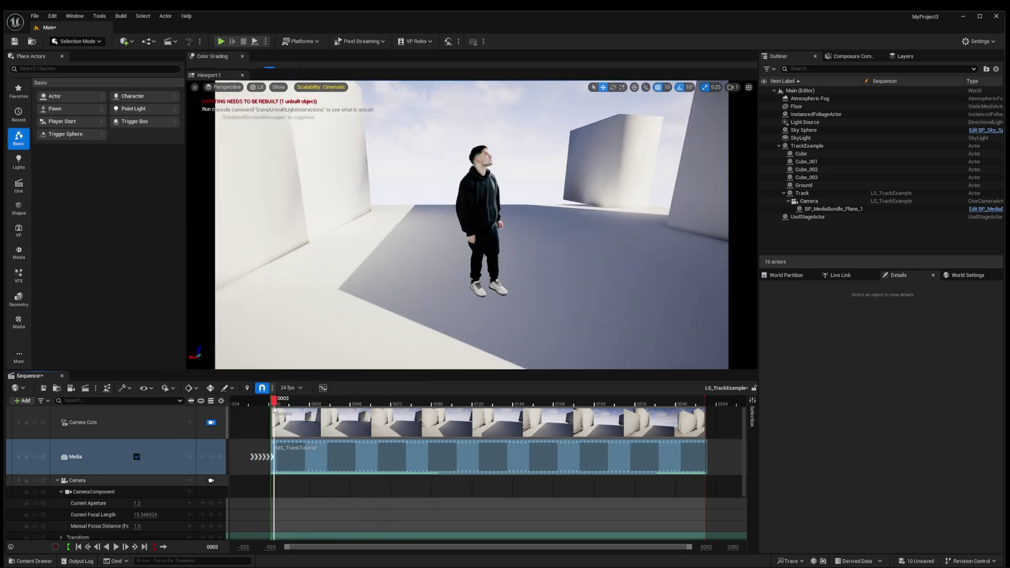
pyautogui.press('space')
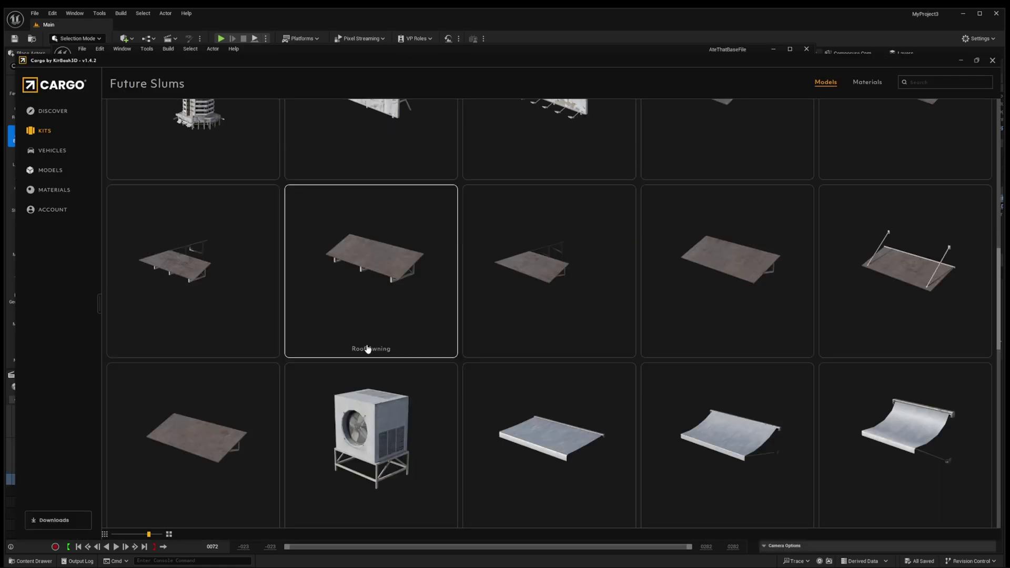
# Migrate the Cargo folder's Future Slums assets into the Unreal project.
pyautogui.scroll(-5, 368, 349)
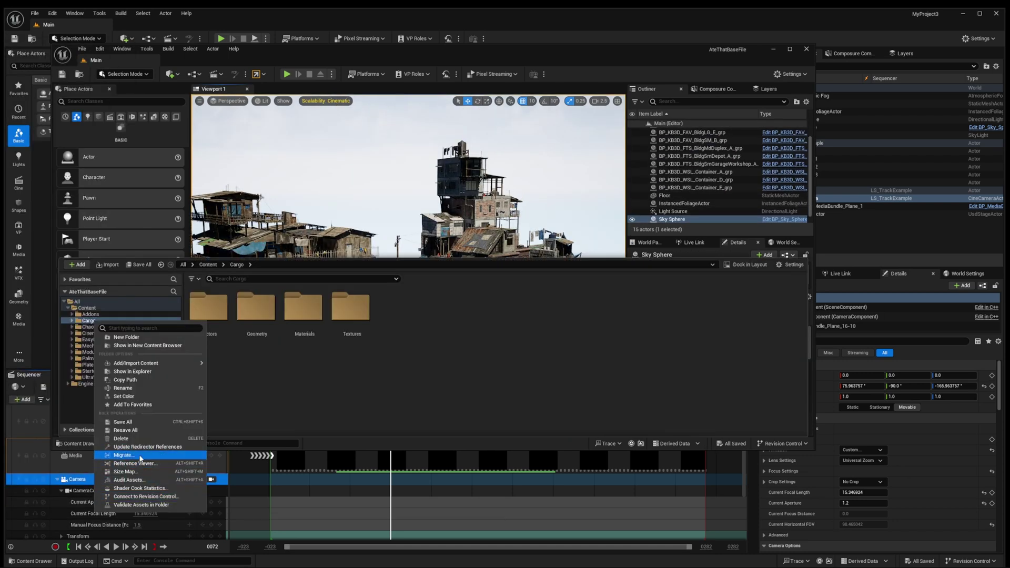
pyautogui.click(140, 456)
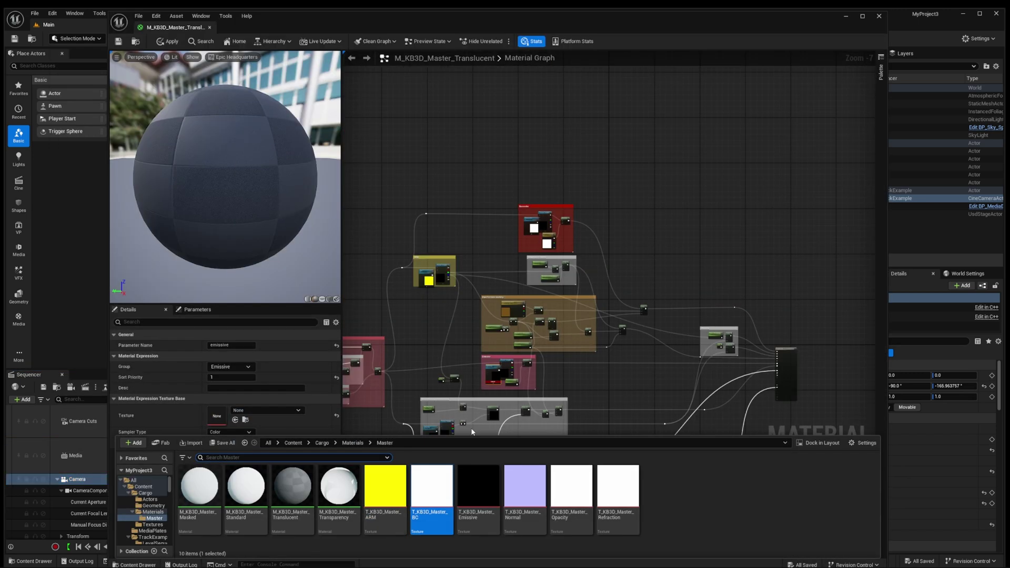
# Check the imported material's textures, move a building toward the track, and frame TrackExample.
pyautogui.click(474, 502)
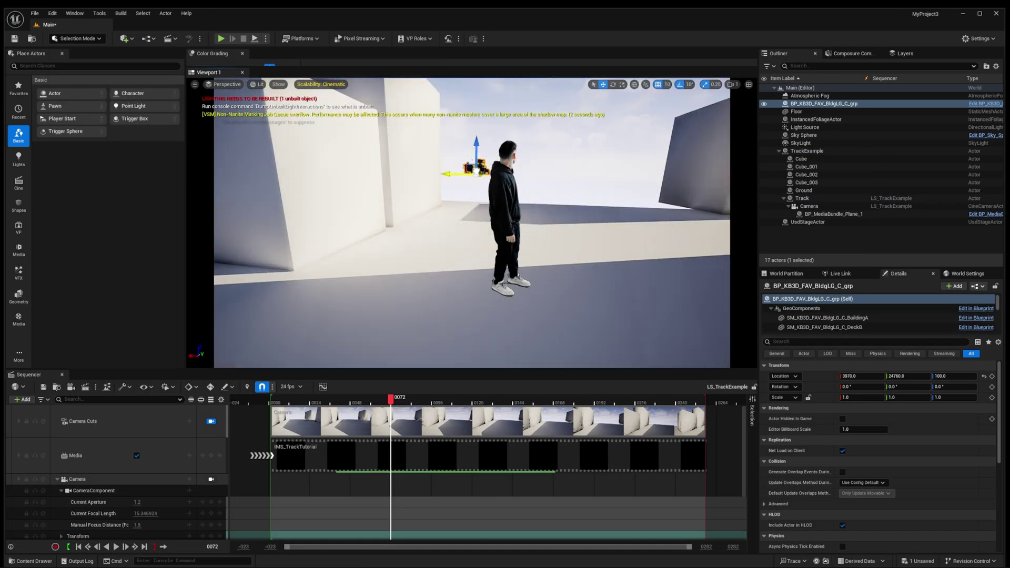
pyautogui.press('w')
pyautogui.moveTo(499, 179); pyautogui.dragTo(450, 180)
pyautogui.doubleClick(806, 158)
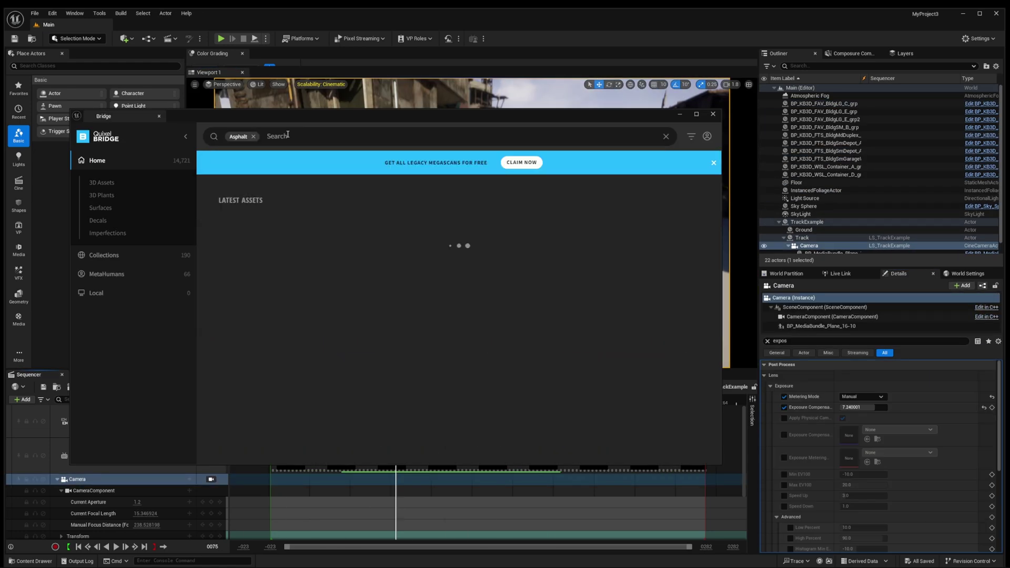
# Scroll through the assets while dressing the street with damaged road, buildings and cars.
pyautogui.scroll(-5, 255, 415)
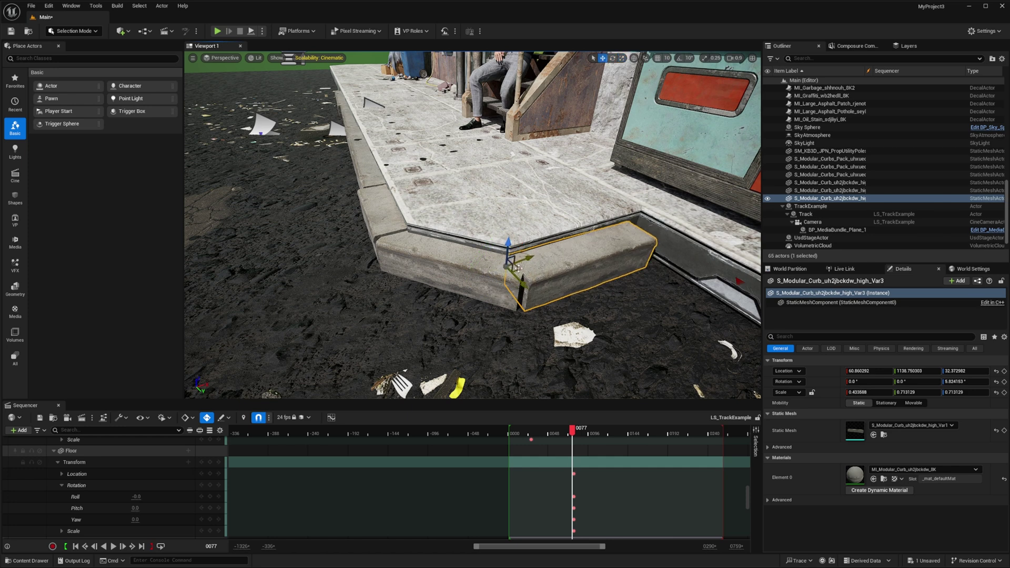
# Duplicate the curb piece and place a grate decal from the Megascans Decals folder.
pyautogui.keyDown('alt'); pyautogui.moveTo(519, 269); pyautogui.dragTo(654, 226); pyautogui.keyUp('alt')
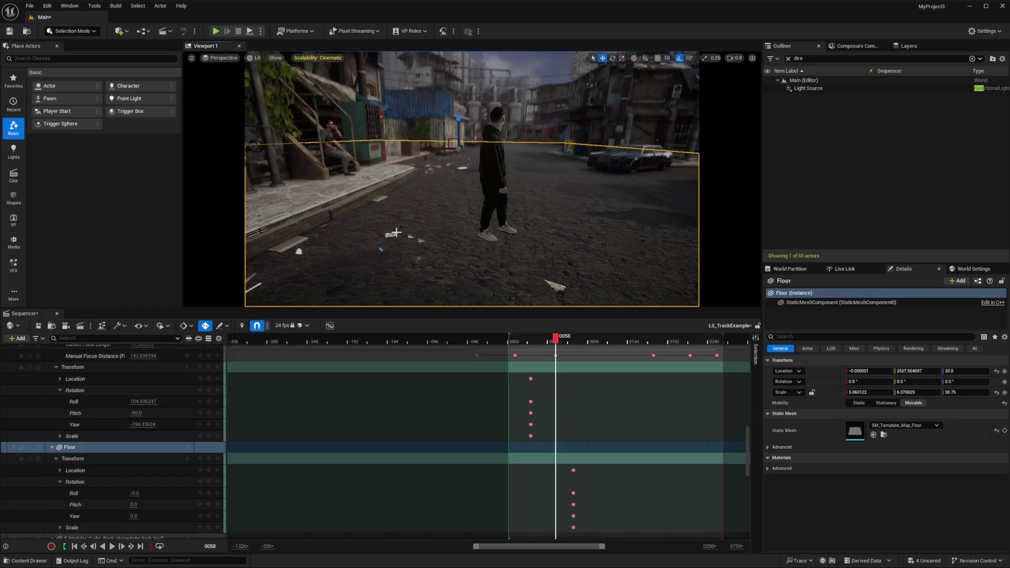
pyautogui.hotkey('ctrl', 'space')
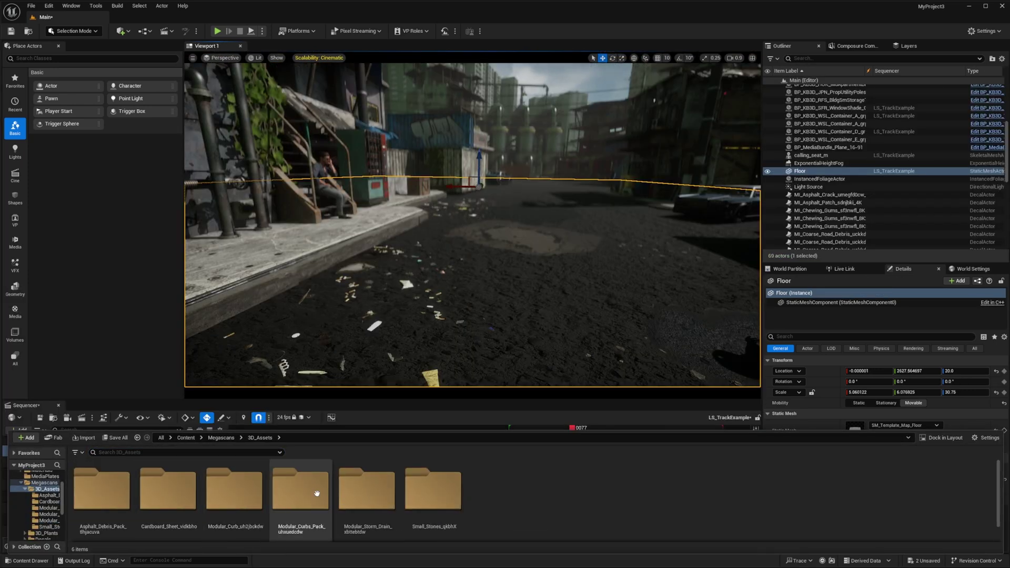
pyautogui.doubleClick(304, 489)
pyautogui.doubleClick(169, 489)
pyautogui.moveTo(360, 492); pyautogui.dragTo(420, 268)
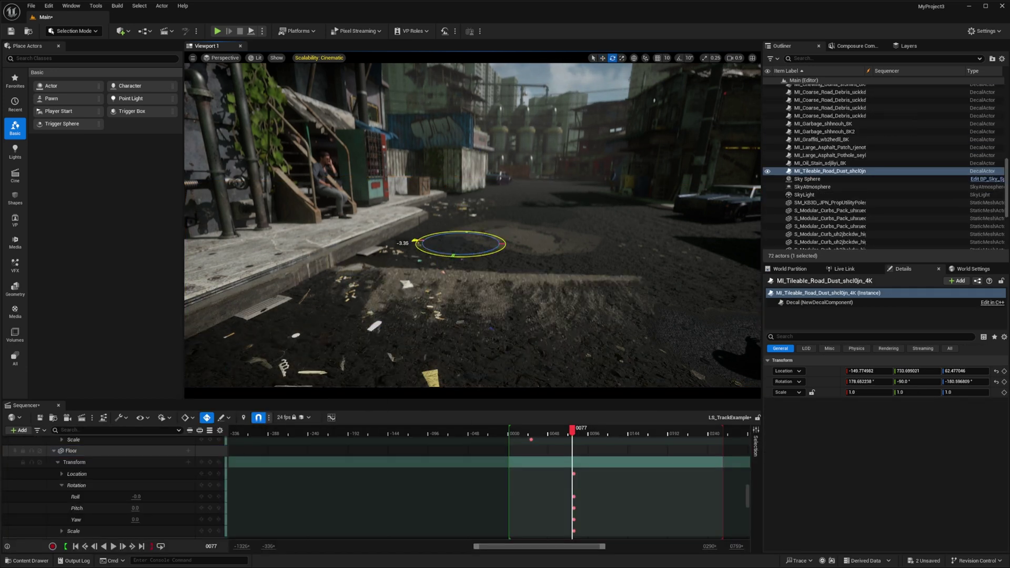
# Move and scale the grate decal onto the curb, then add an Asphalt Pothole decal.
pyautogui.press('w')
pyautogui.moveTo(451, 249); pyautogui.dragTo(336, 247)
pyautogui.press('r')
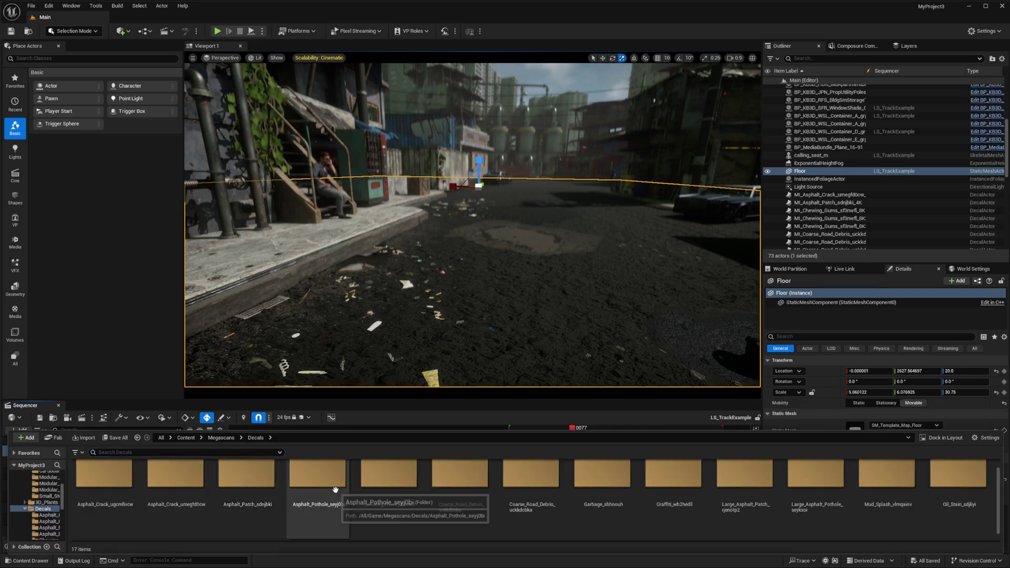
pyautogui.moveTo(349, 505); pyautogui.dragTo(516, 291)
# Paint paper litter up the street and lower the SkyLight to 3.0 cd/m2 with a new colour.
pyautogui.click(579, 266)
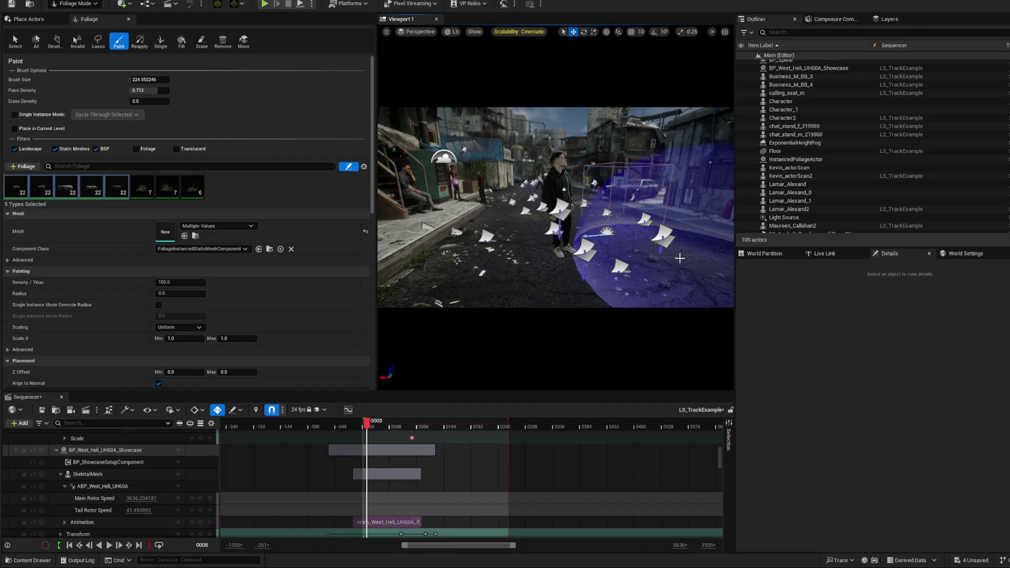
pyautogui.moveTo(430, 242)
pyautogui.mouseDown()
pyautogui.moveTo(498, 208)
pyautogui.moveTo(660, 176)
pyautogui.moveTo(668, 184)
pyautogui.mouseUp()
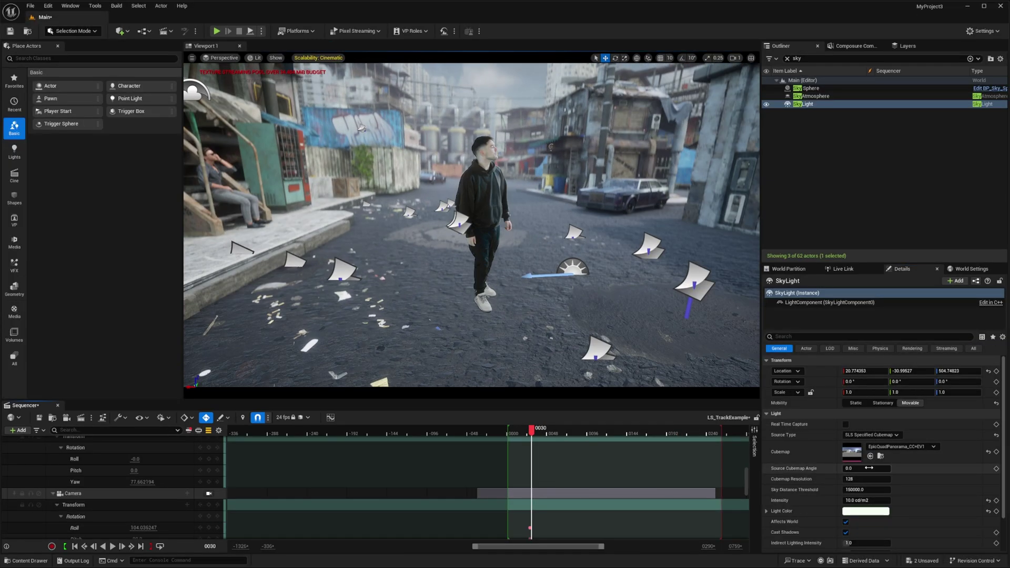
pyautogui.moveTo(862, 501); pyautogui.dragTo(838, 473)
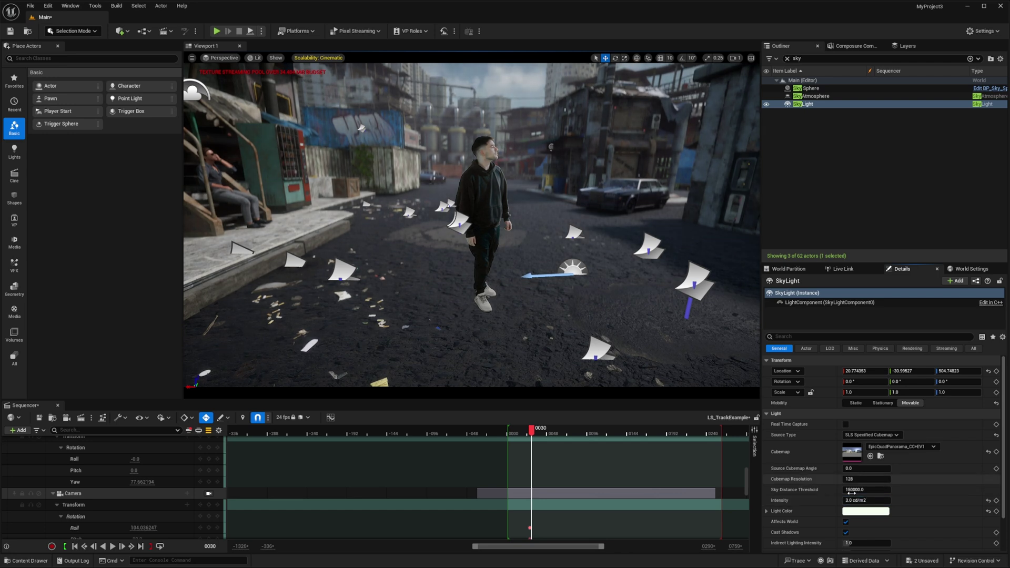
pyautogui.click(867, 510)
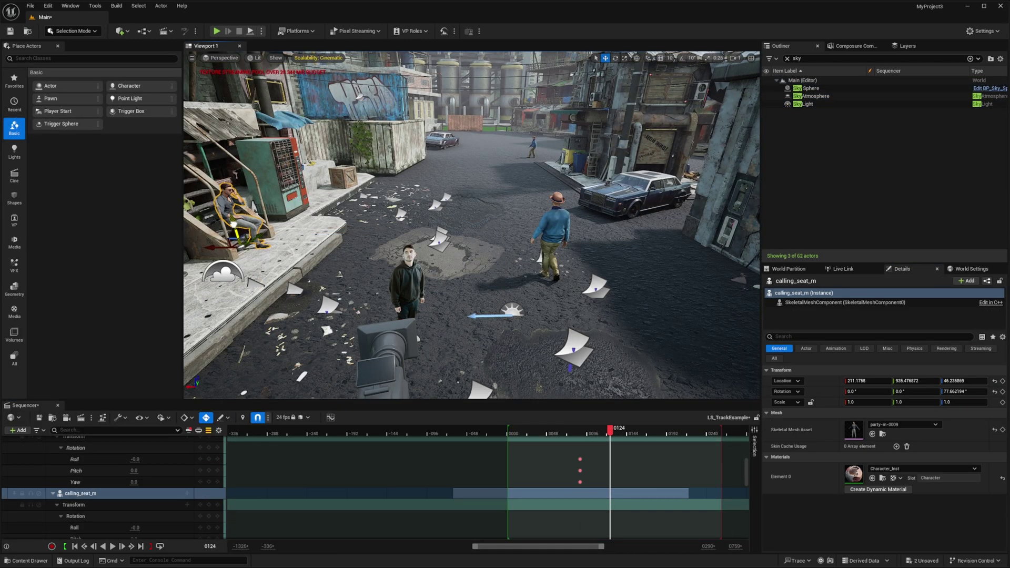
pyautogui.press('f')
pyautogui.click(689, 432)
# Shift the seated character onto the stairs and rotate it into place.
pyautogui.moveTo(483, 278); pyautogui.dragTo(508, 293)
pyautogui.press('e')
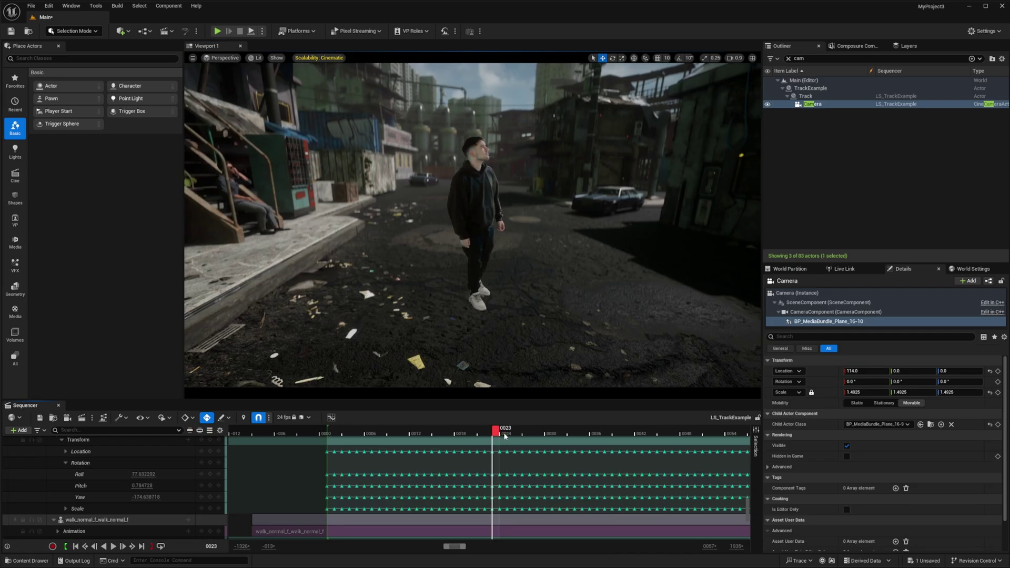
pyautogui.moveTo(493, 430); pyautogui.dragTo(443, 432)
# Delete the camera track keys around frame 25 and scrub to check the smoother move.
pyautogui.moveTo(508, 461); pyautogui.dragTo(532, 529)
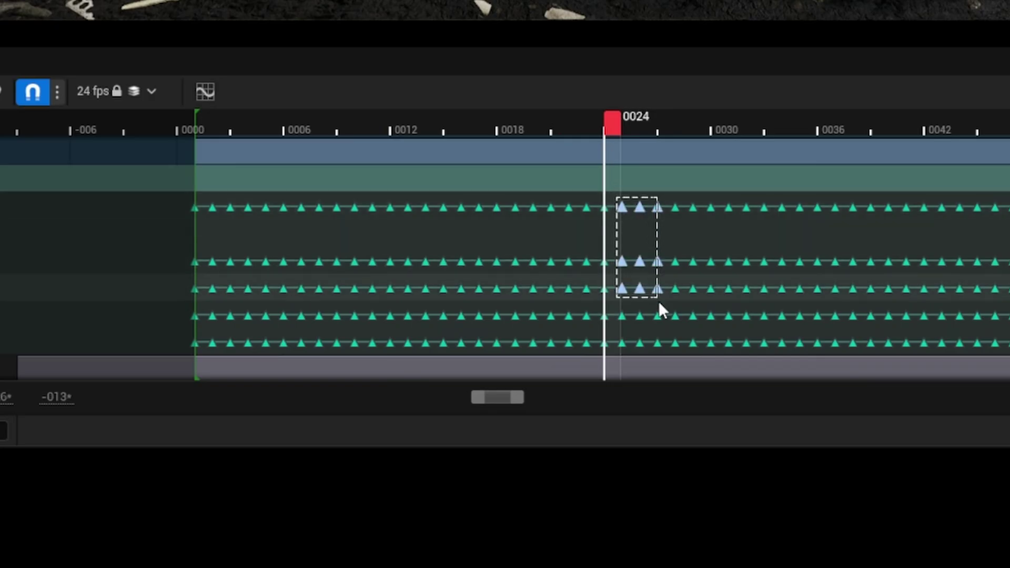
pyautogui.press('Delete')
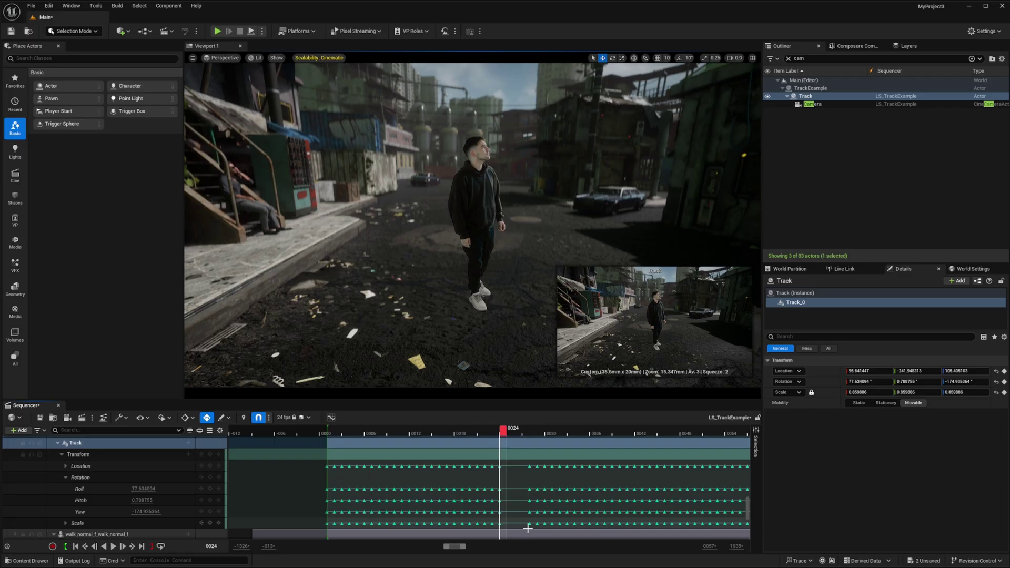
pyautogui.moveTo(500, 431); pyautogui.dragTo(474, 431)
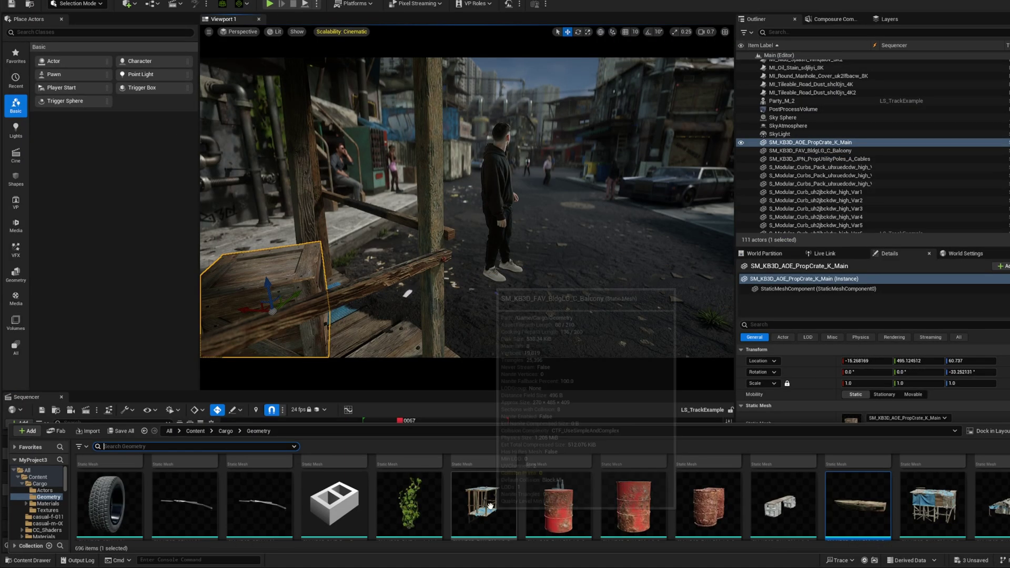
pyautogui.click(492, 363)
pyautogui.hotkey('ctrl', 'space')
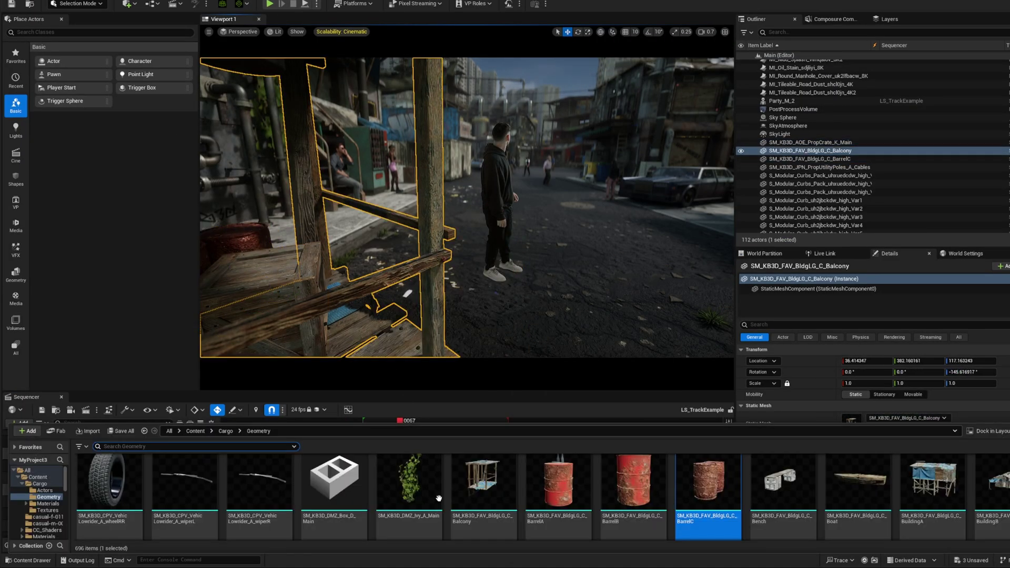
# Place the ChairB mesh in the foreground and scrub the shot to check its framing.
pyautogui.moveTo(707, 489); pyautogui.dragTo(504, 319)
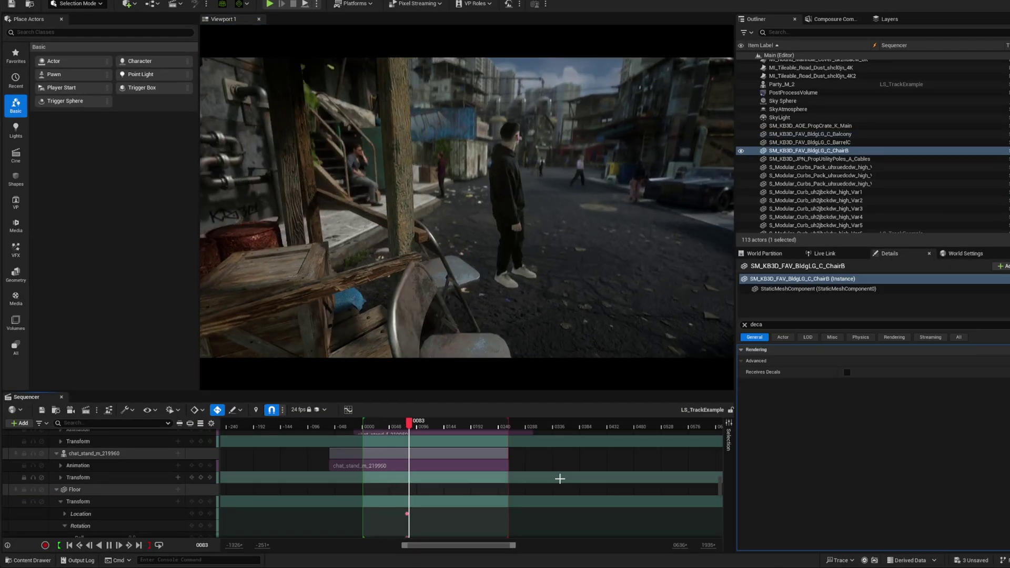
pyautogui.moveTo(377, 426)
pyautogui.mouseDown()
pyautogui.moveTo(410, 426)
pyautogui.moveTo(396, 426)
pyautogui.mouseUp()
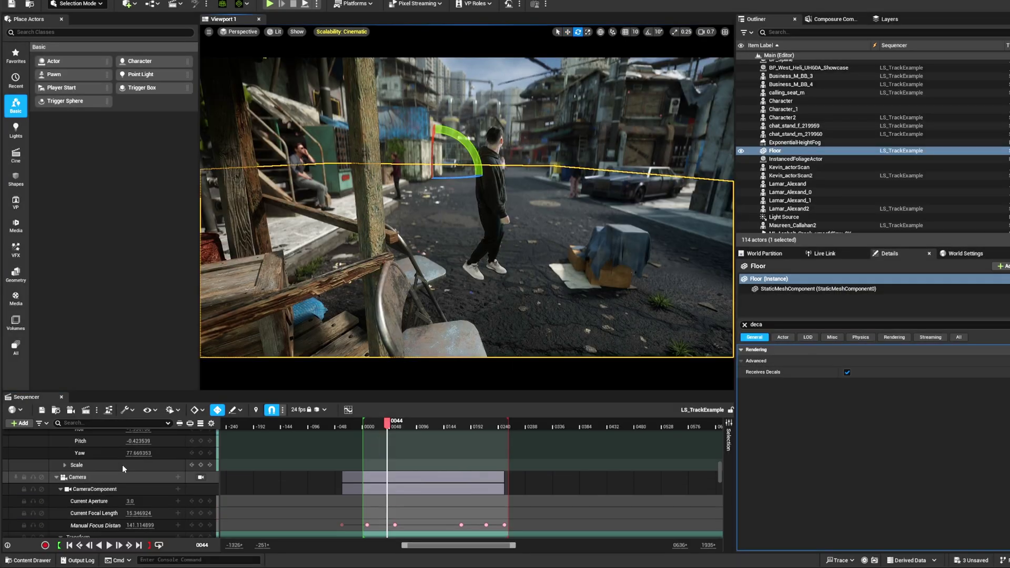
# Adjust the cardboard boxes and hide the media plane: not visible and hidden in game.
pyautogui.click(627, 260)
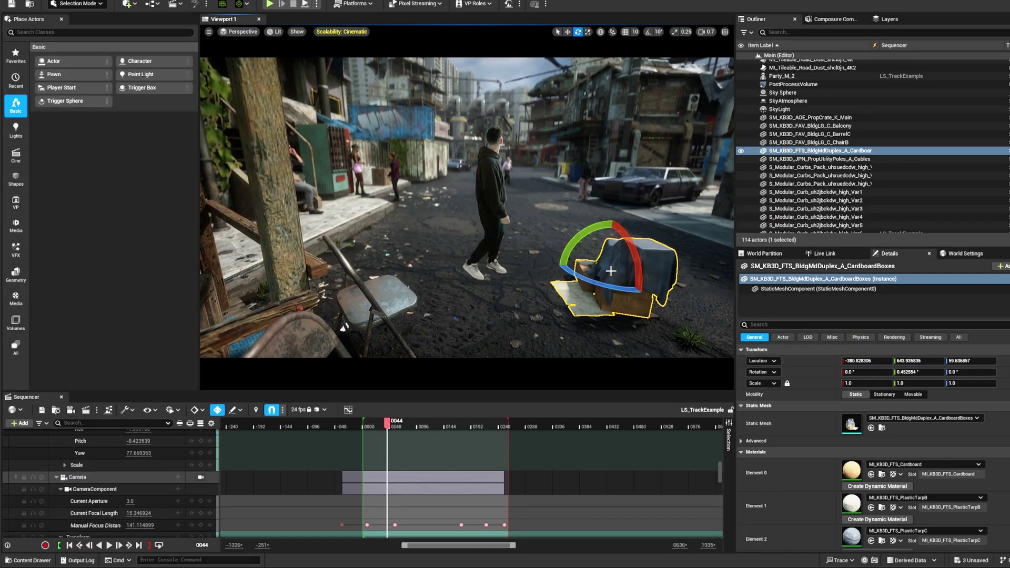
pyautogui.press('w')
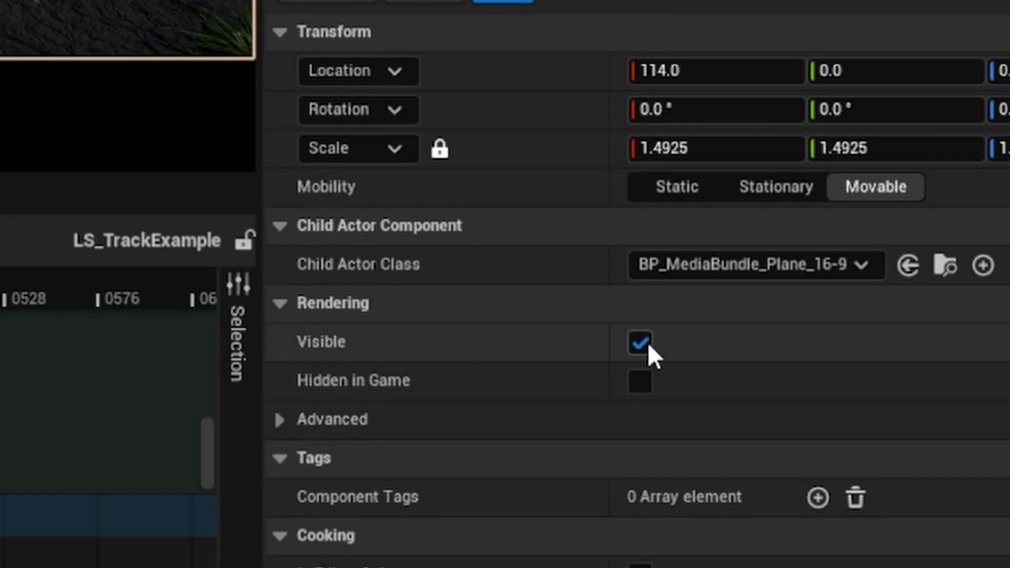
pyautogui.click(850, 439)
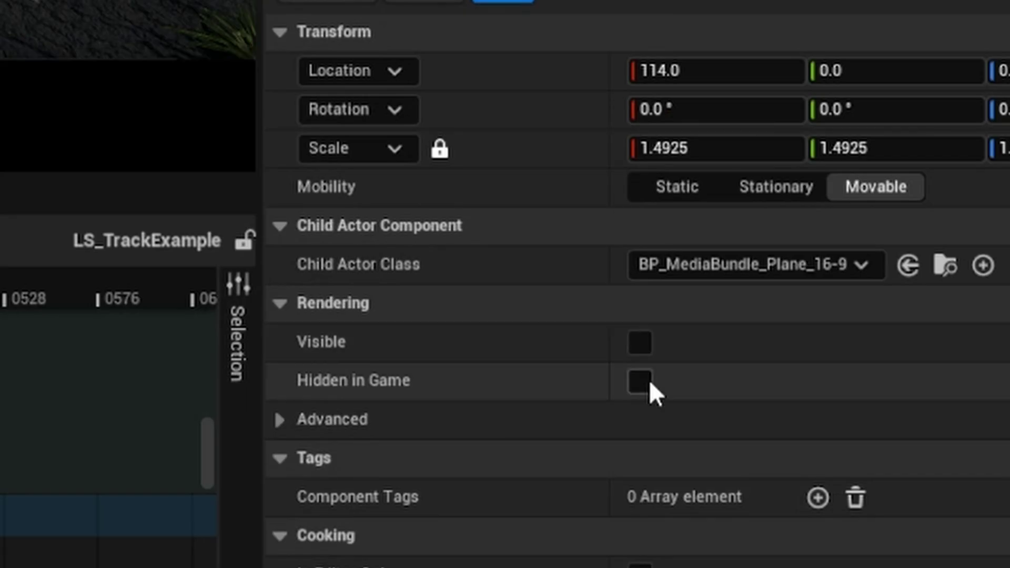
pyautogui.click(850, 452)
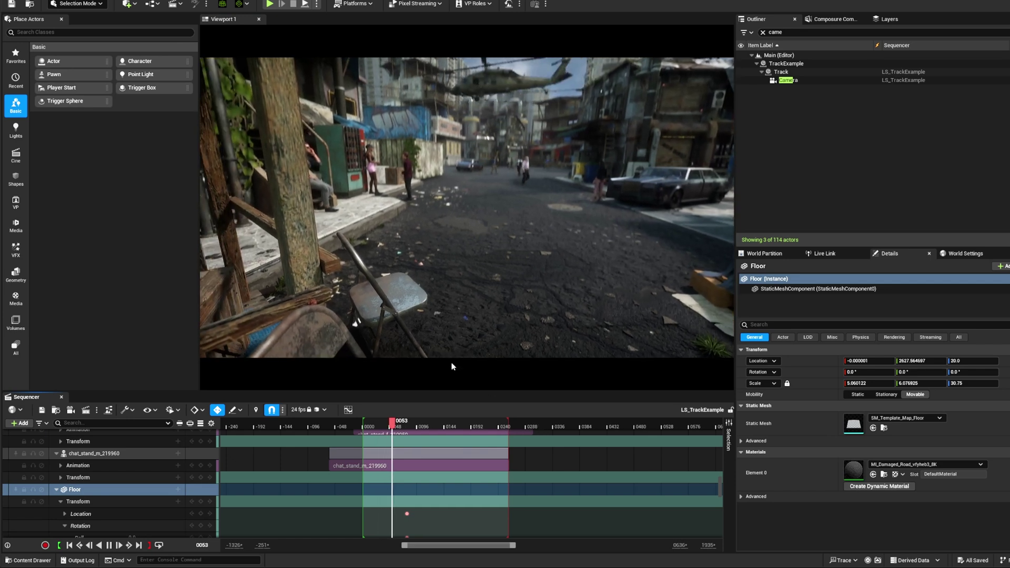
pyautogui.click(416, 315)
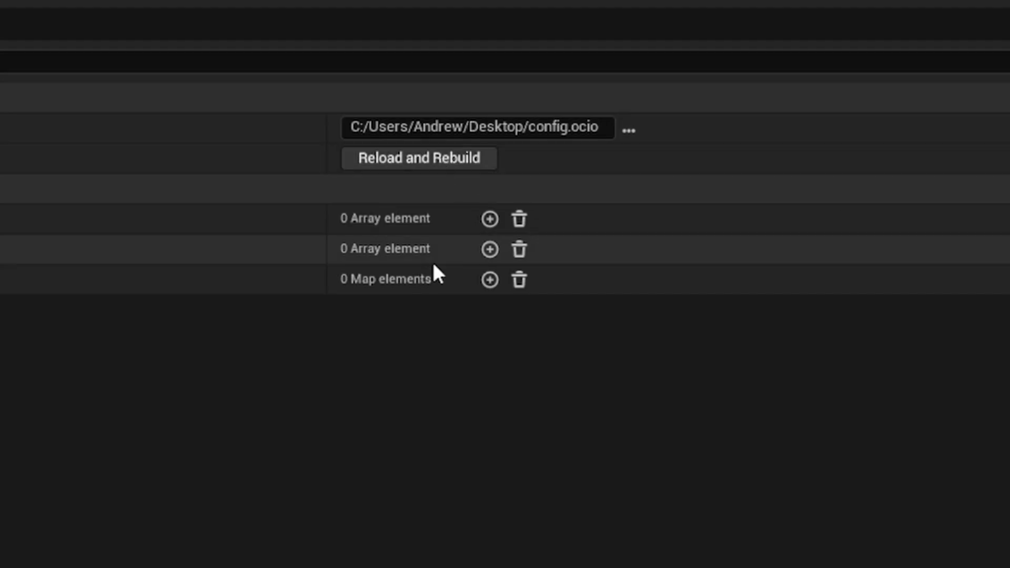
# Enable OCIO colour management in the render settings with Utility - Linear - sRGB as source.
pyautogui.click(489, 219)
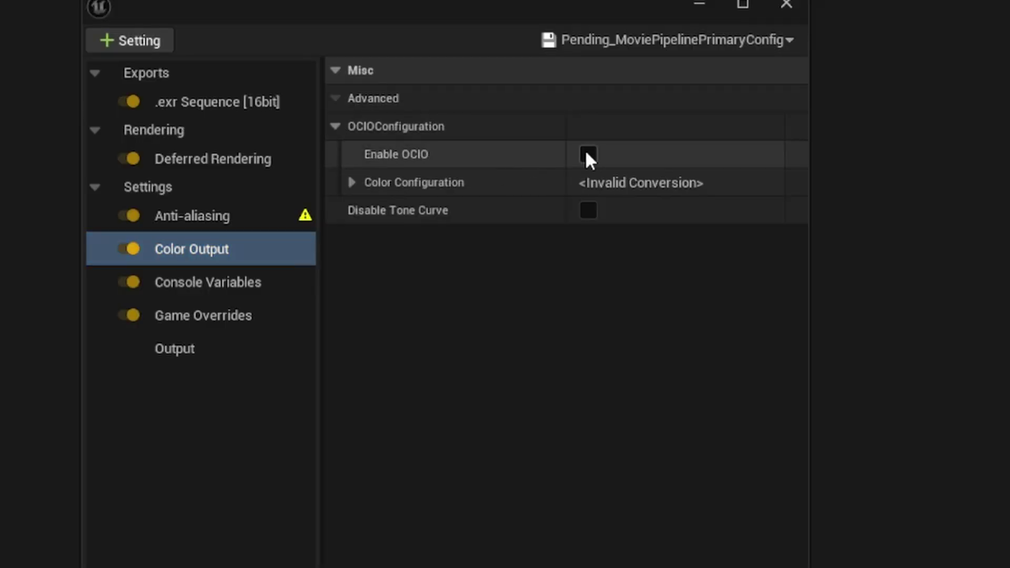
pyautogui.click(587, 154)
pyautogui.click(349, 183)
pyautogui.click(710, 213)
pyautogui.click(795, 463)
pyautogui.click(651, 270)
pyautogui.click(649, 304)
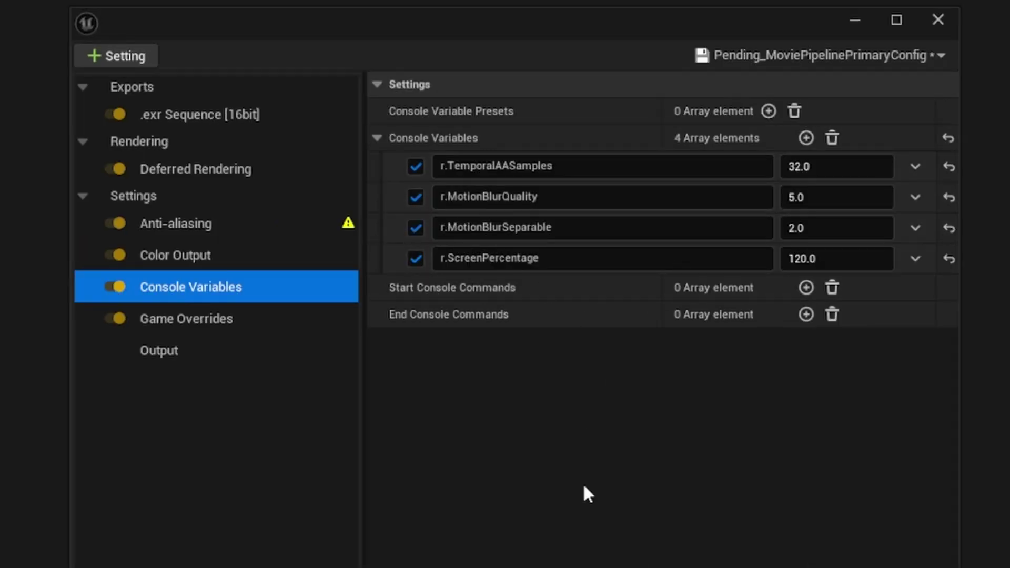
# Review colour output and anti-aliasing, then add a Set Console Variable node to the render graph.
pyautogui.click(189, 256)
pyautogui.click(185, 226)
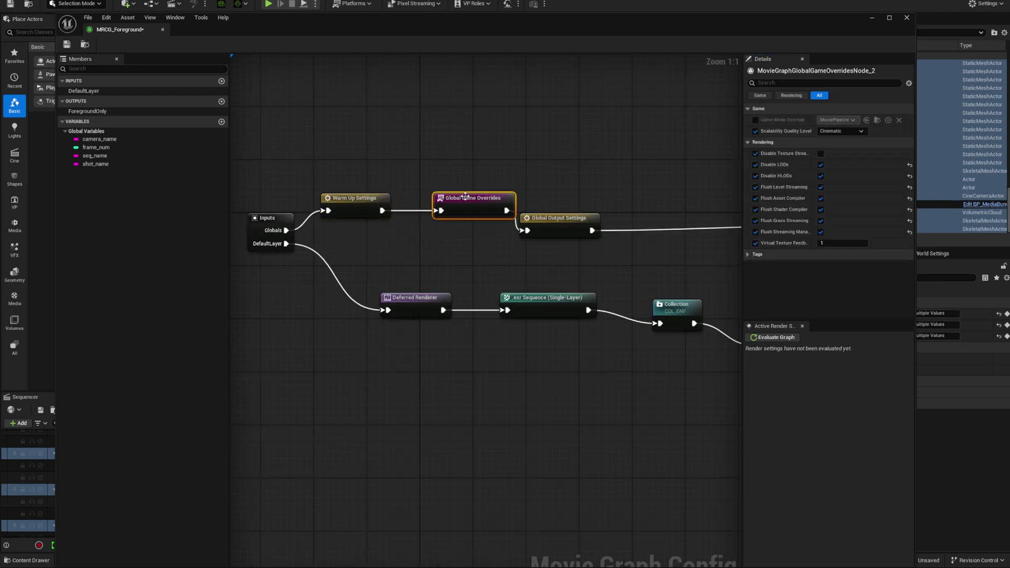
pyautogui.rightClick(547, 235)
pyautogui.click(584, 268)
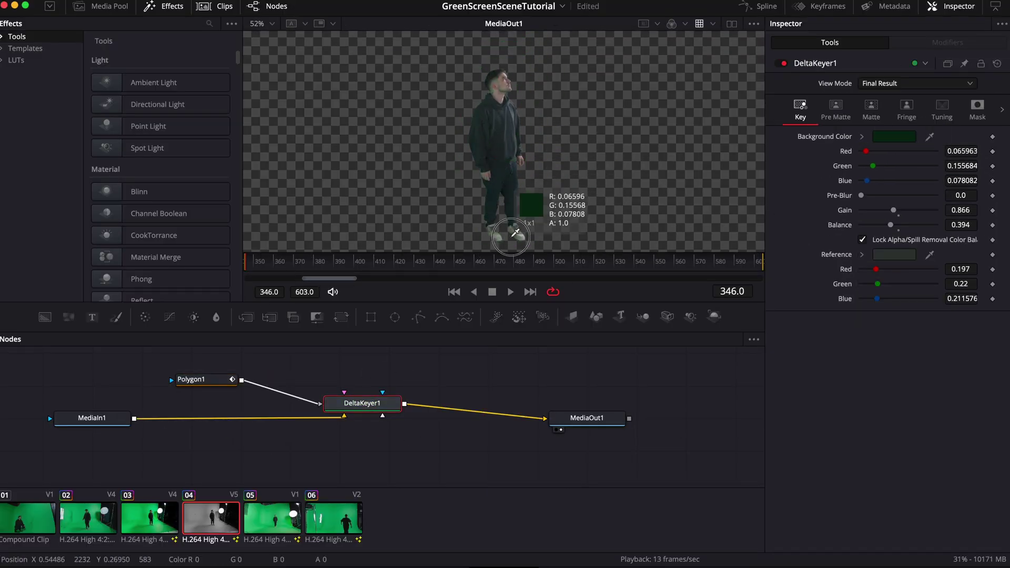
# Adjust DeltaKeyer1's matte threshold, shadows level and tuning curve points.
pyautogui.scroll(3, 508, 242)
pyautogui.click(871, 110)
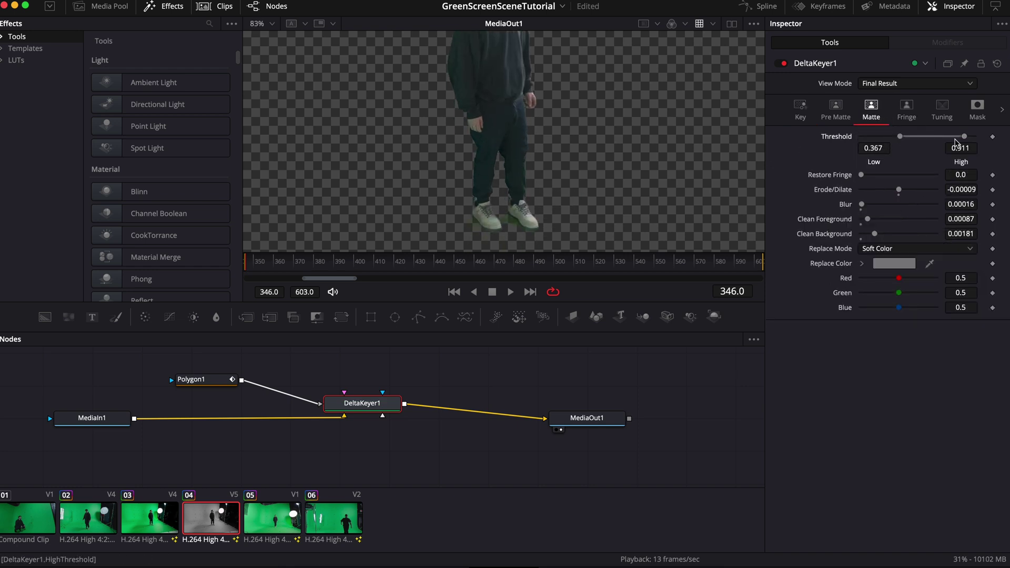
pyautogui.scroll(5, 523, 111)
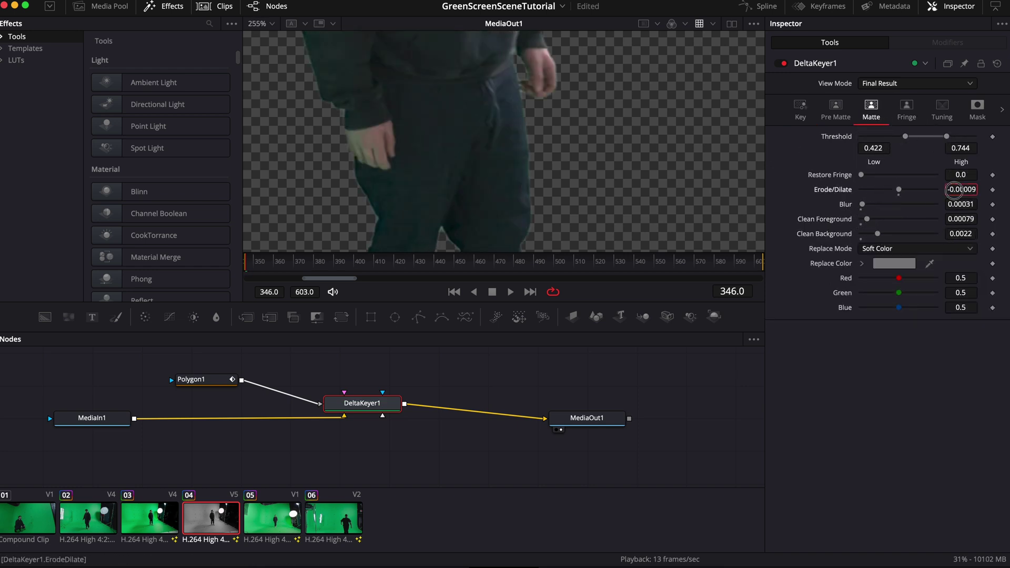
pyautogui.scroll(1, 933, 196)
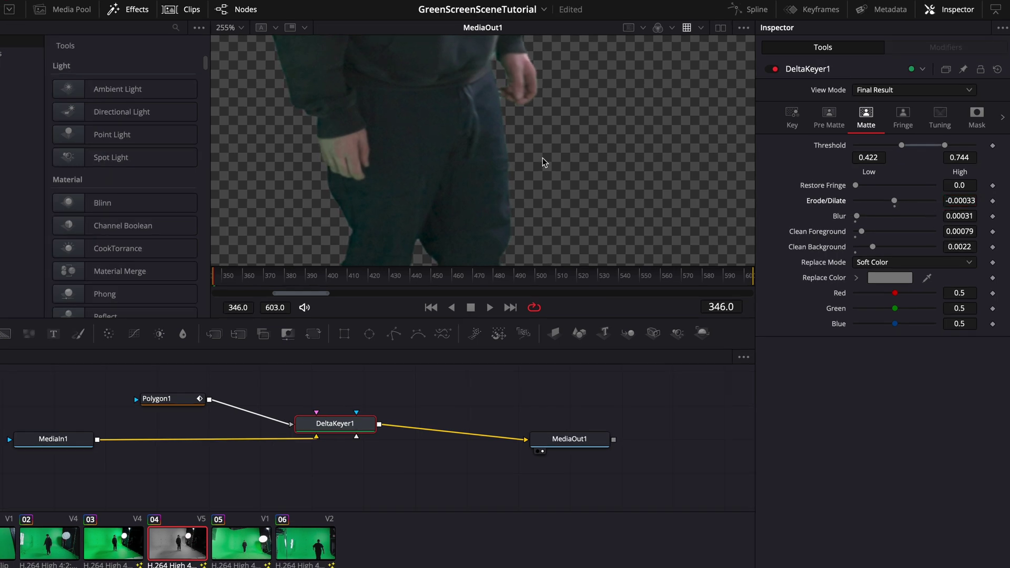
pyautogui.click(939, 119)
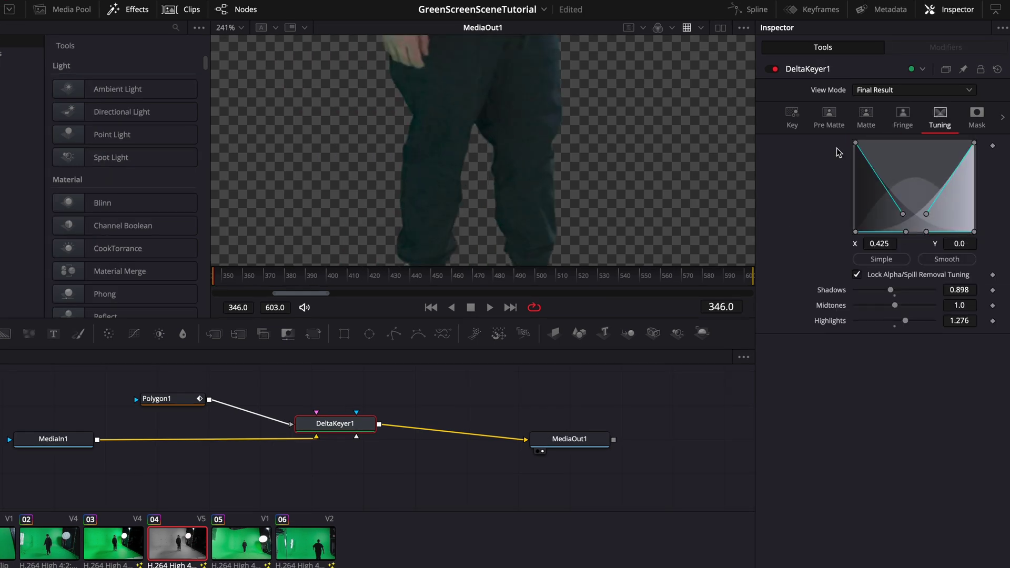
pyautogui.click(927, 232)
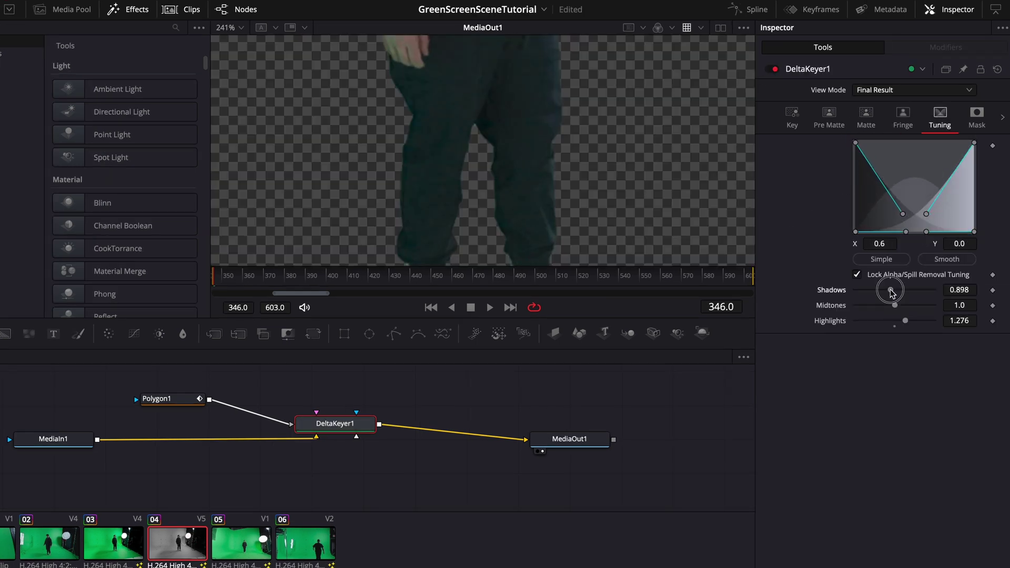
pyautogui.hotkey('ctrl', 'f')
pyautogui.moveTo(887, 293); pyautogui.dragTo(865, 322)
pyautogui.press('KP_Add')
pyautogui.moveTo(926, 213)
pyautogui.mouseDown()
pyautogui.moveTo(917, 210)
pyautogui.moveTo(934, 220)
pyautogui.mouseUp()
# Try adjusting the red and blue pre-matte ranges.
pyautogui.click(829, 117)
pyautogui.click(973, 206)
pyautogui.click(855, 287)
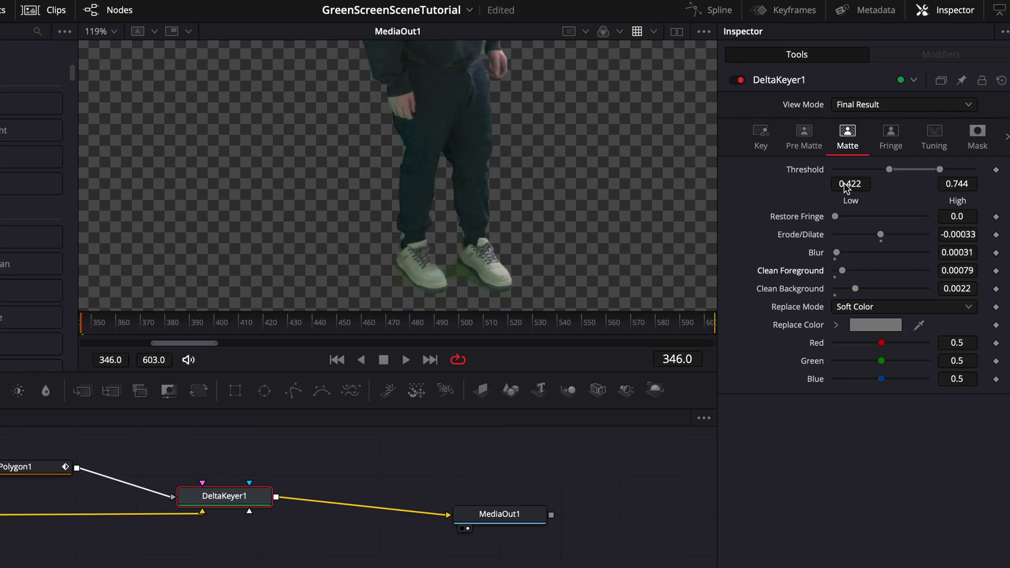
# Keep Well Done as the fringe spill method, tweak fringe size, and review the key in playback.
pyautogui.click(882, 131)
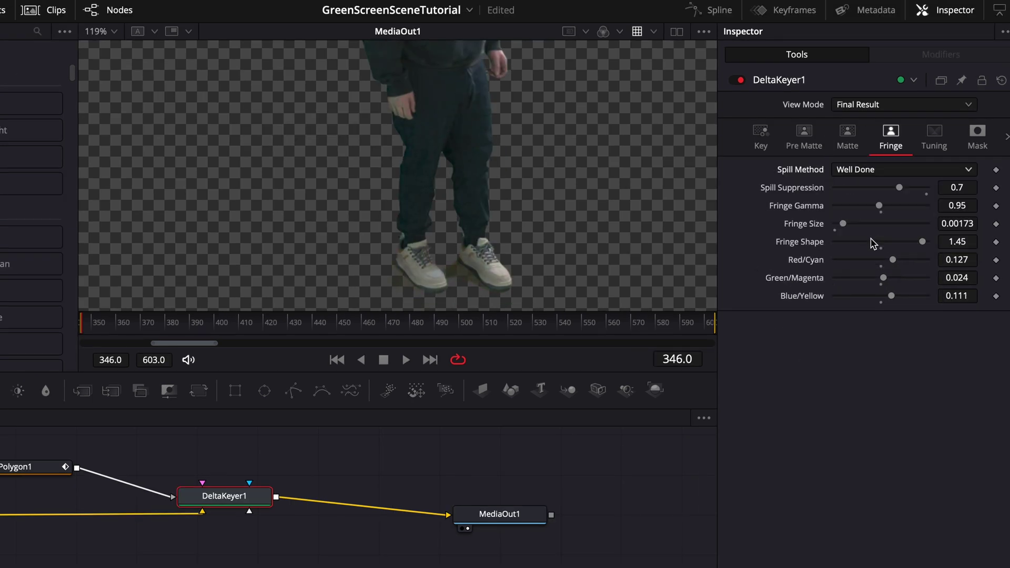
pyautogui.click(865, 161)
pyautogui.click(868, 236)
pyautogui.hotkey('ctrl', 'f')
pyautogui.press('space')
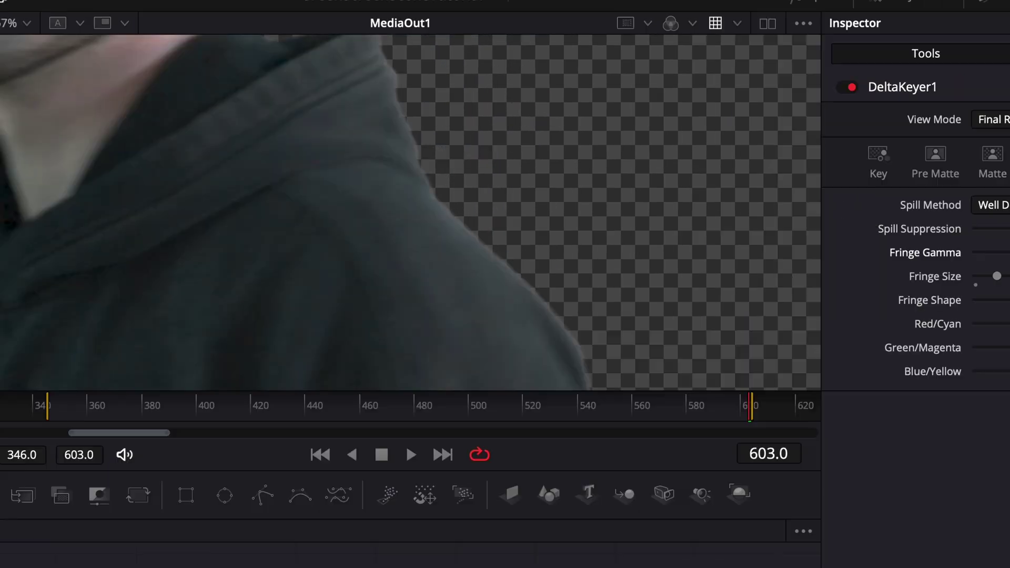
pyautogui.moveTo(996, 276); pyautogui.dragTo(1009, 277)
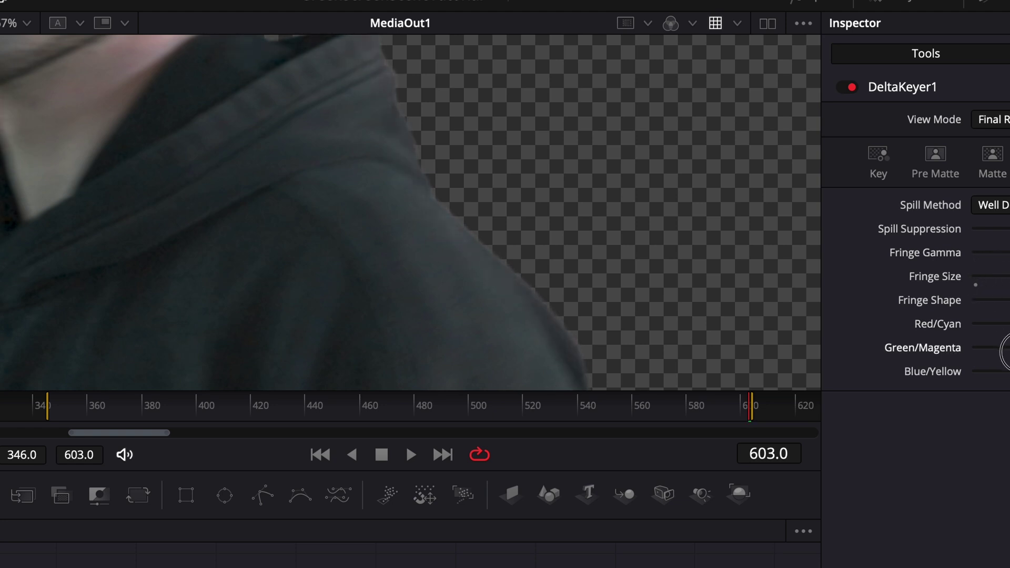
pyautogui.press('space')
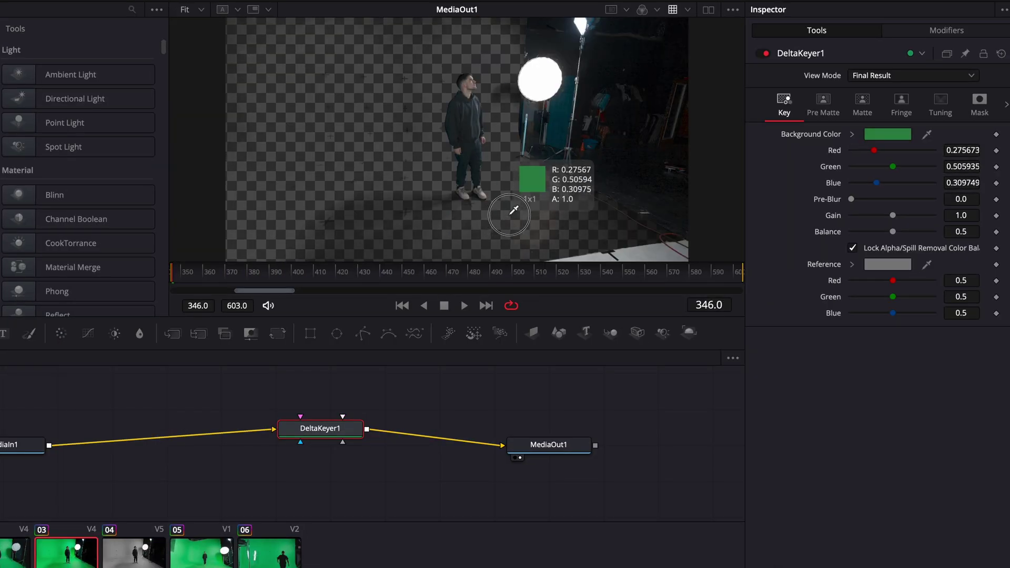
# Sample the green screen as the DeltaKeyer key colour, add slight pre-blur, and resample the green.
pyautogui.moveTo(508, 215); pyautogui.dragTo(509, 216)
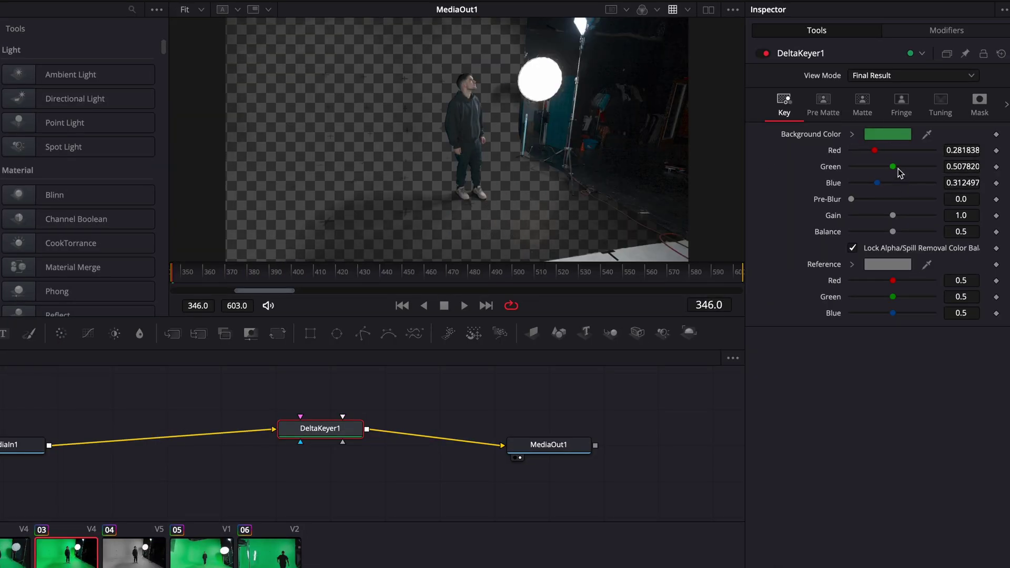
pyautogui.moveTo(893, 167); pyautogui.dragTo(894, 172)
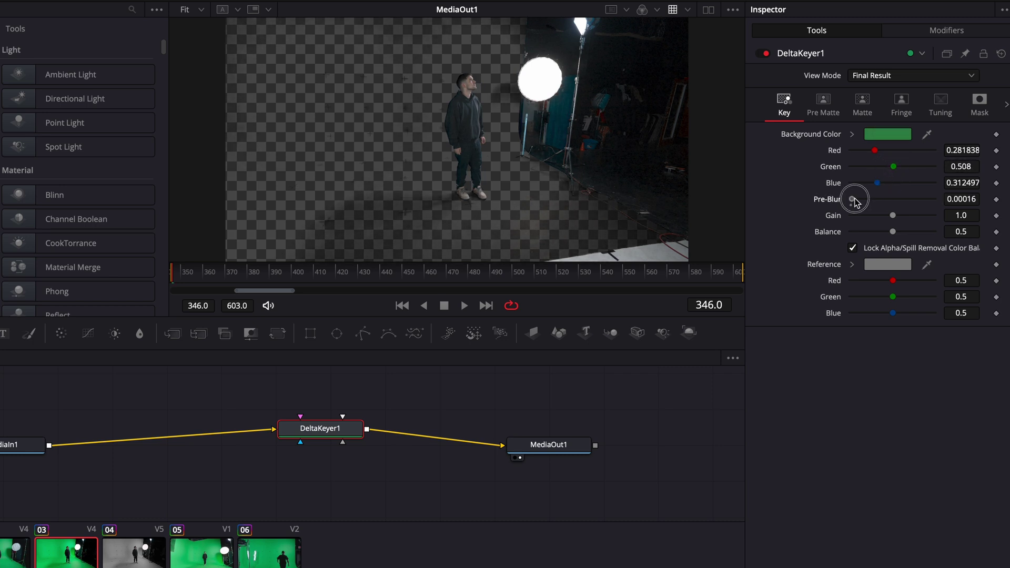
pyautogui.moveTo(853, 200); pyautogui.dragTo(858, 201)
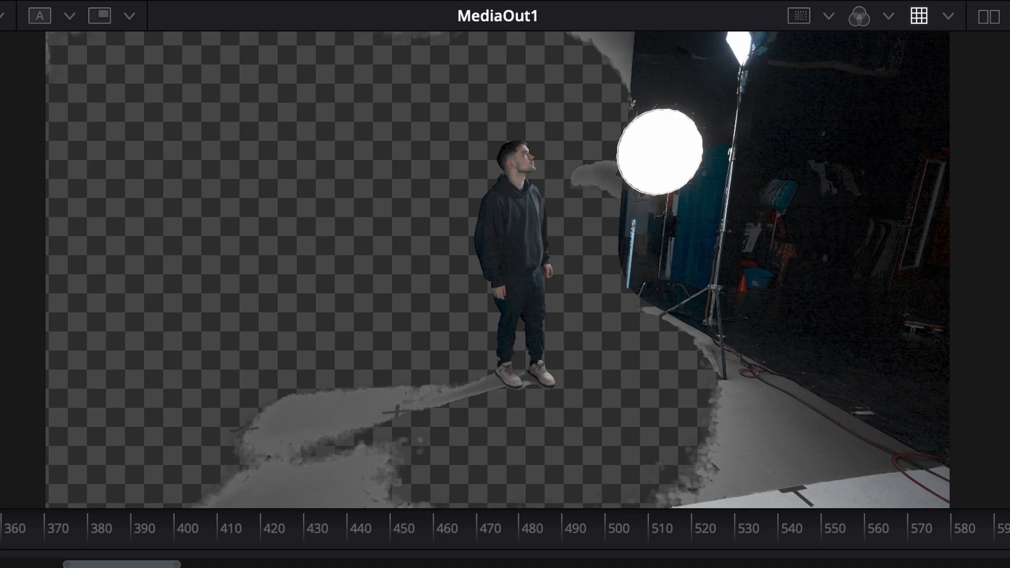
pyautogui.moveTo(938, 140); pyautogui.dragTo(508, 238)
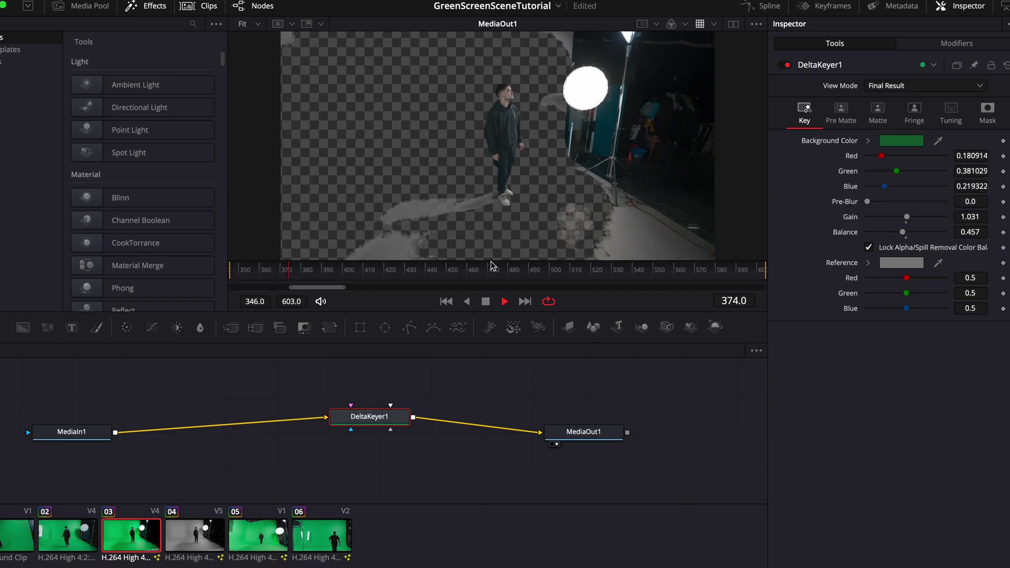
# At frame 433, add a Polygon mask wired into the keyer and select it for editing.
pyautogui.press('space')
pyautogui.click(841, 113)
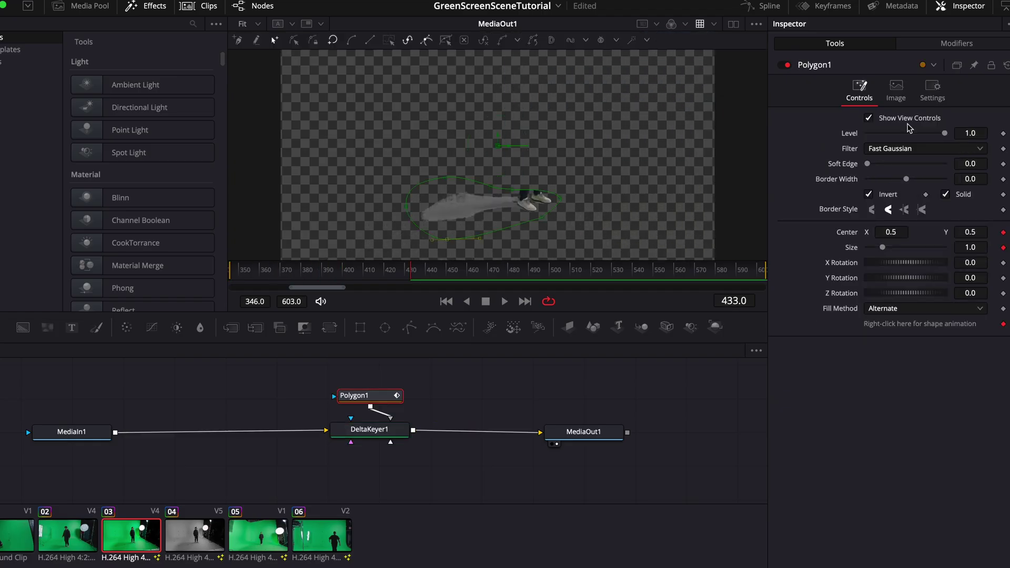
pyautogui.click(532, 191)
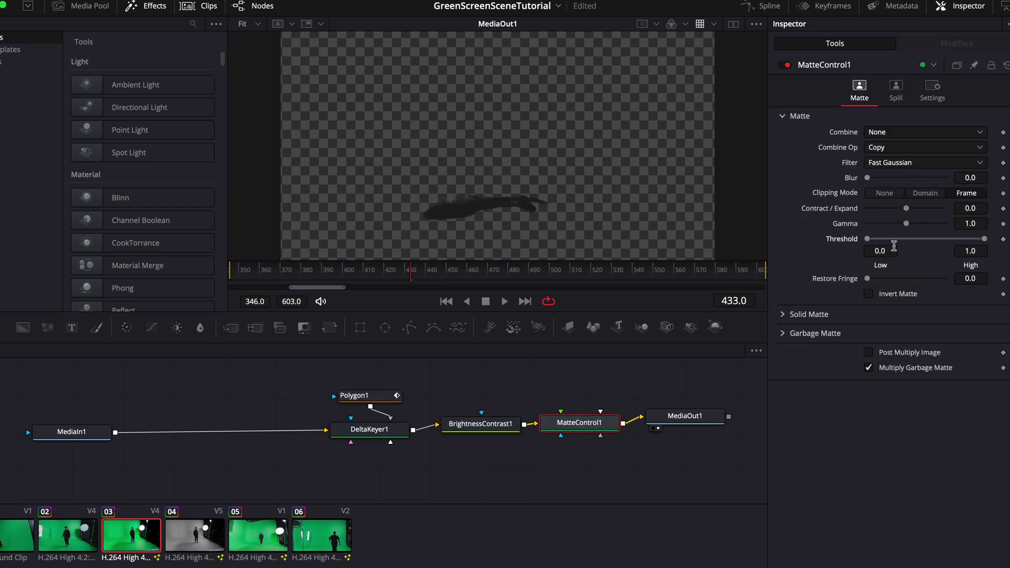
# Reset the low matte threshold to 0.0, blur the shadow matte, and expand it to 0.16.
pyautogui.moveTo(963, 237); pyautogui.dragTo(867, 239)
pyautogui.moveTo(867, 178); pyautogui.dragTo(890, 178)
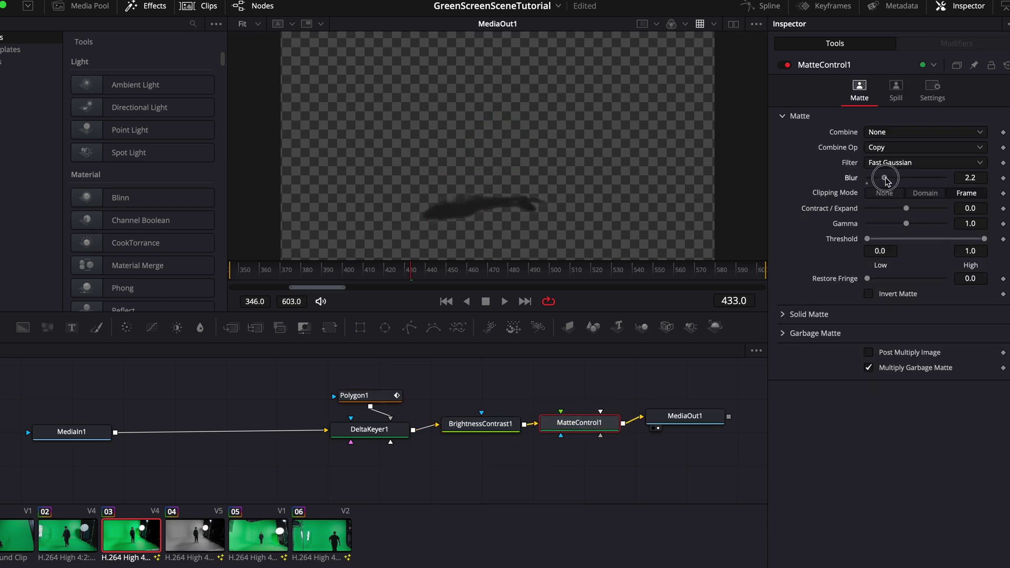
pyautogui.click(912, 209)
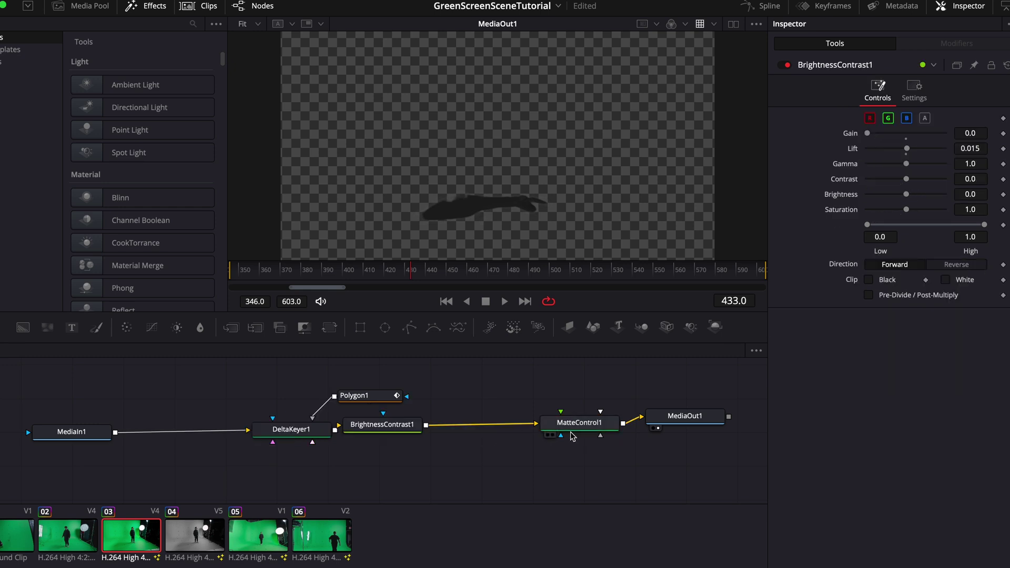
# Insert a NoiseReduction node after MatteControl1 with Frames Either Side set to 3.
pyautogui.moveTo(574, 422); pyautogui.dragTo(478, 423)
pyautogui.hotkey('shift', 'space')
pyautogui.click(534, 393)
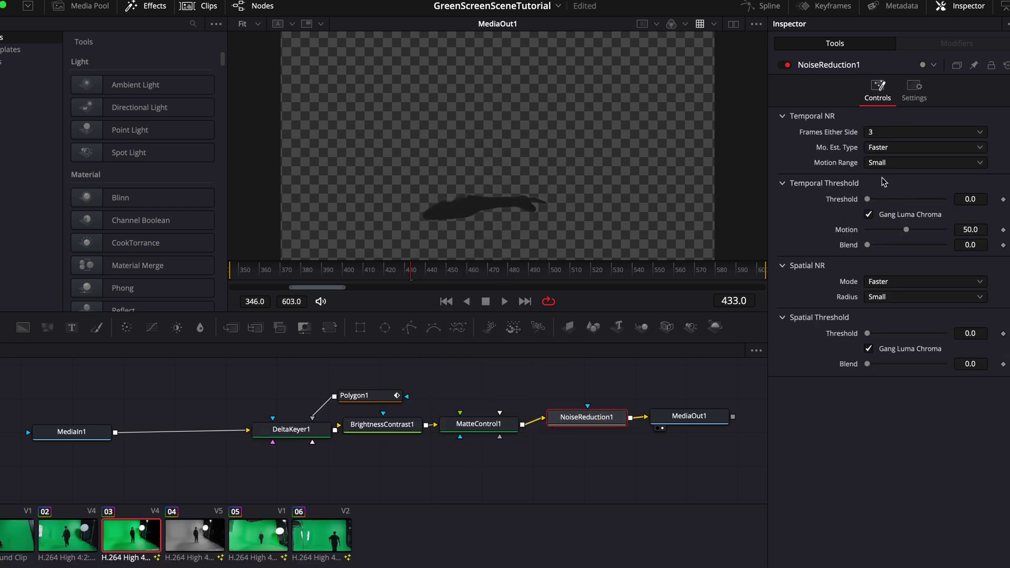
pyautogui.click(904, 132)
pyautogui.click(896, 183)
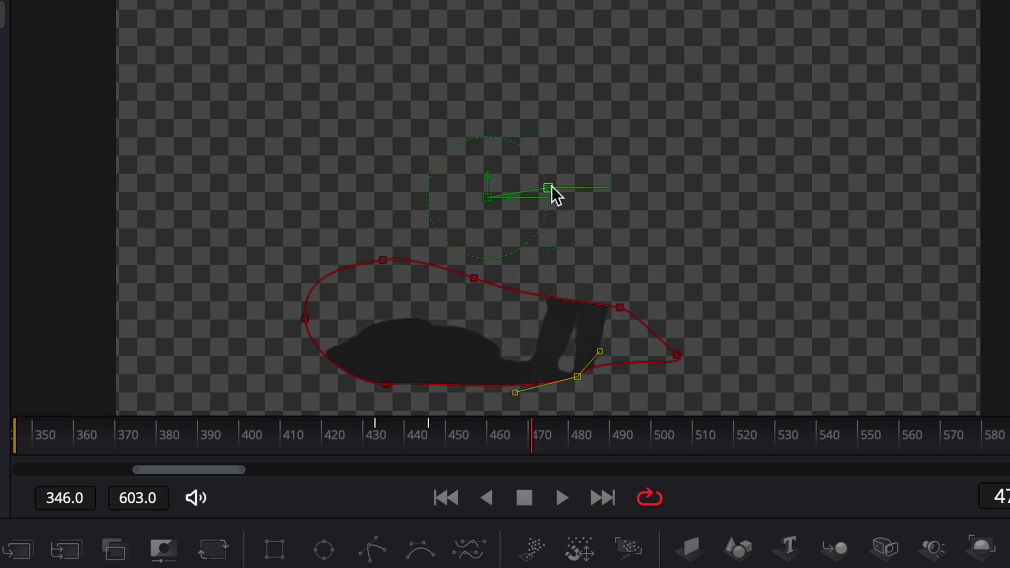
# Move the polygon mask to follow the shadow, resample the green, and set matte blur near 6.54.
pyautogui.moveTo(550, 194); pyautogui.dragTo(469, 259)
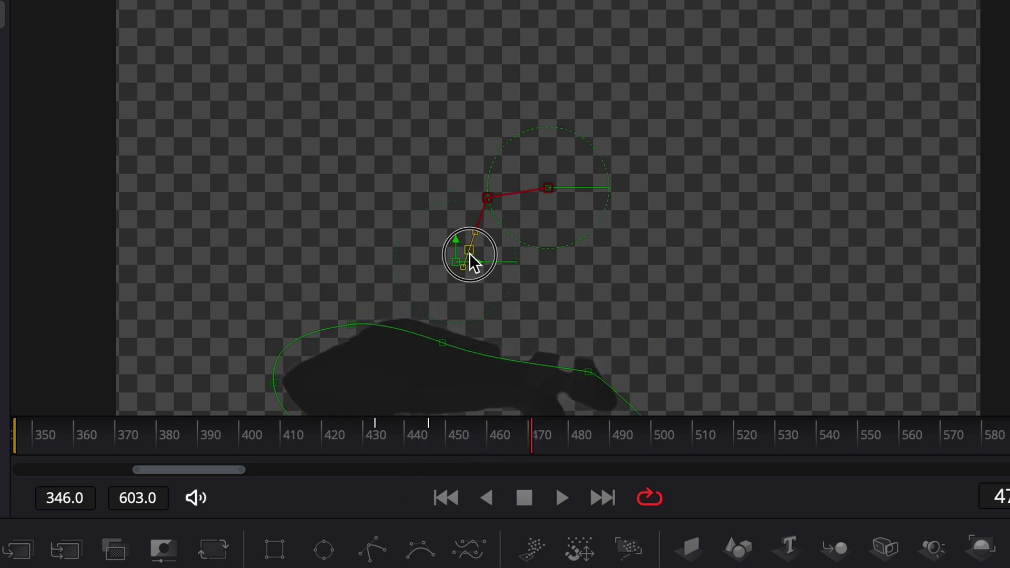
pyautogui.press('space')
pyautogui.press('space')
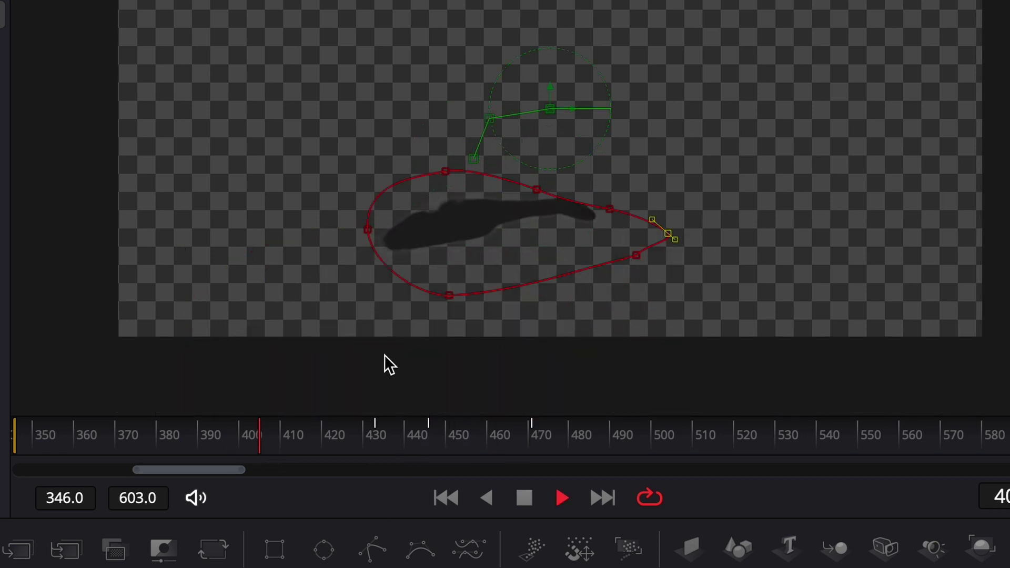
pyautogui.moveTo(953, 133); pyautogui.dragTo(536, 213)
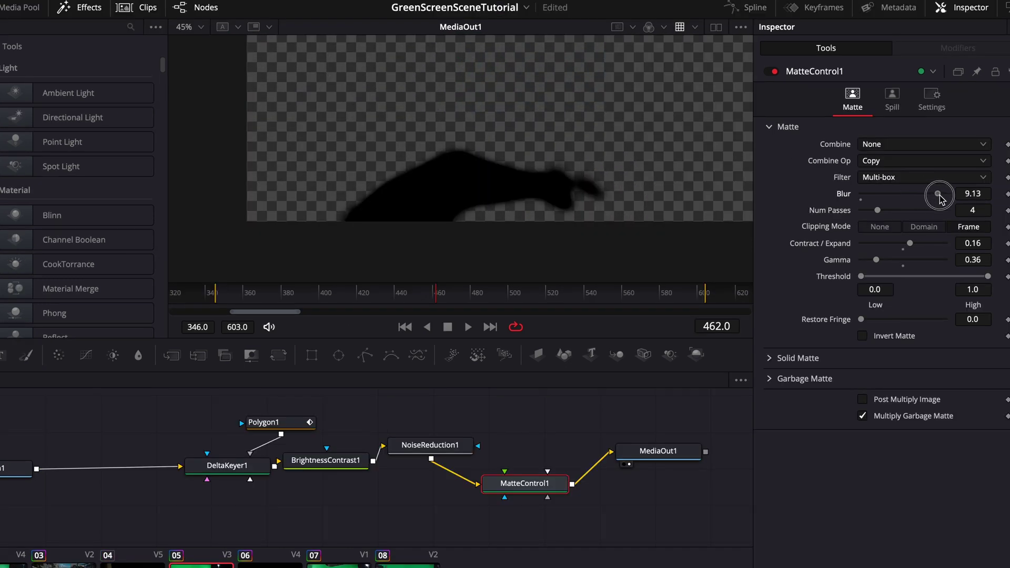
pyautogui.moveTo(917, 195)
pyautogui.mouseDown()
pyautogui.moveTo(928, 195)
pyautogui.moveTo(894, 196)
pyautogui.moveTo(927, 197)
pyautogui.mouseUp()
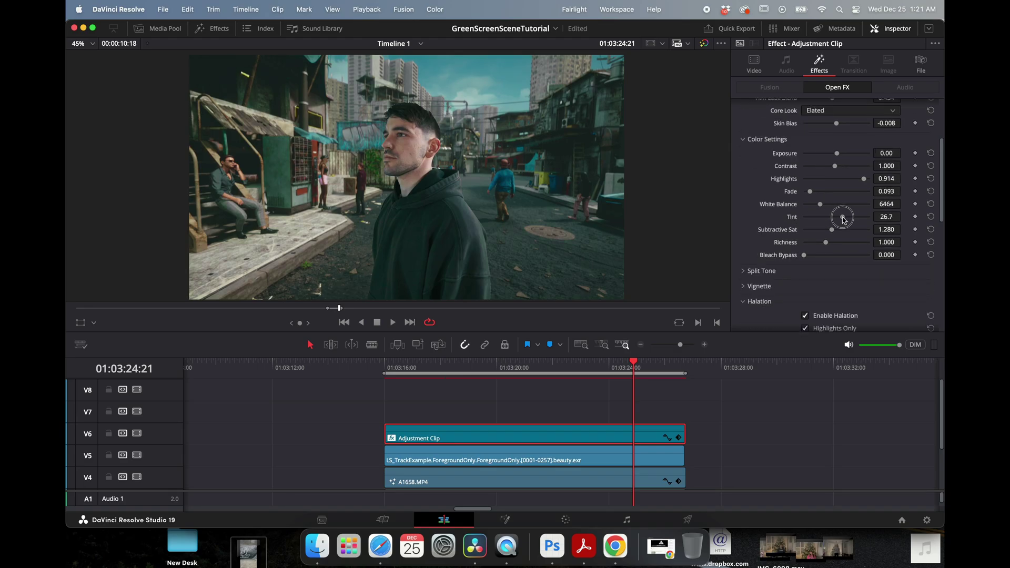
# Set the adjustment clip's white balance to 7166 and lower the actor clip's gain to 0.97.
pyautogui.moveTo(819, 204); pyautogui.dragTo(822, 205)
pyautogui.scroll(-5, 776, 255)
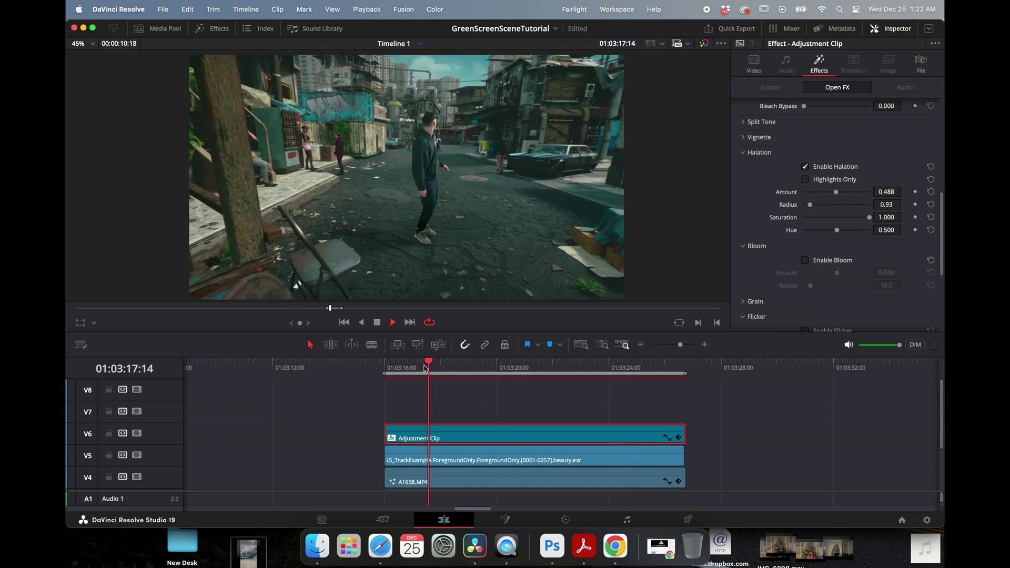
pyautogui.scroll(2, 368, 263)
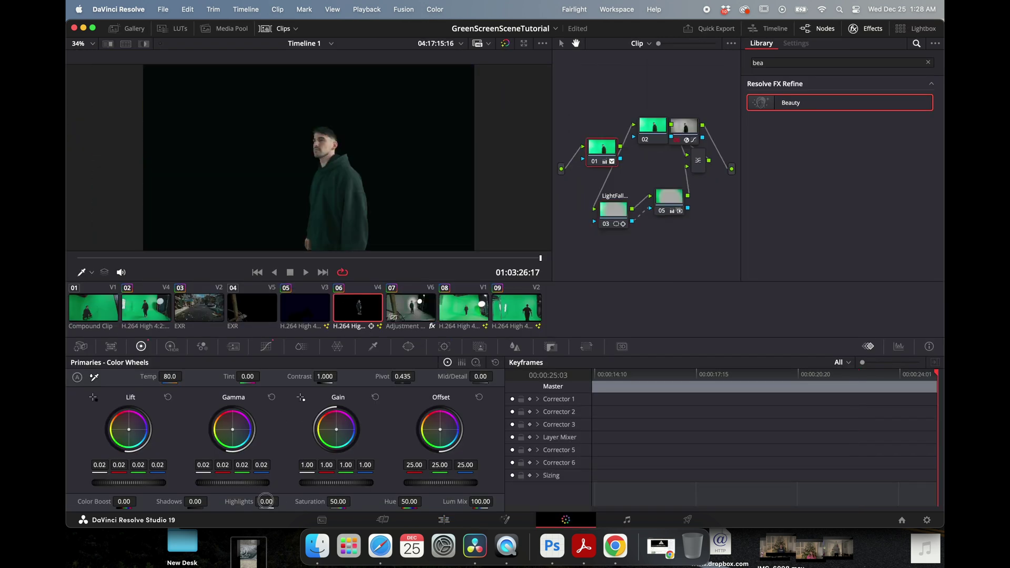
pyautogui.moveTo(348, 483); pyautogui.dragTo(331, 485)
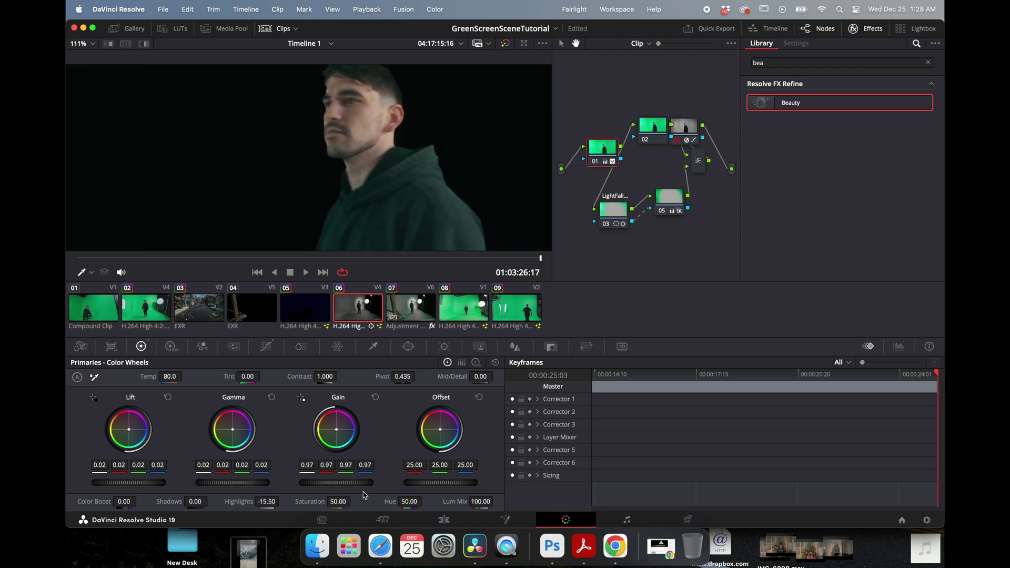